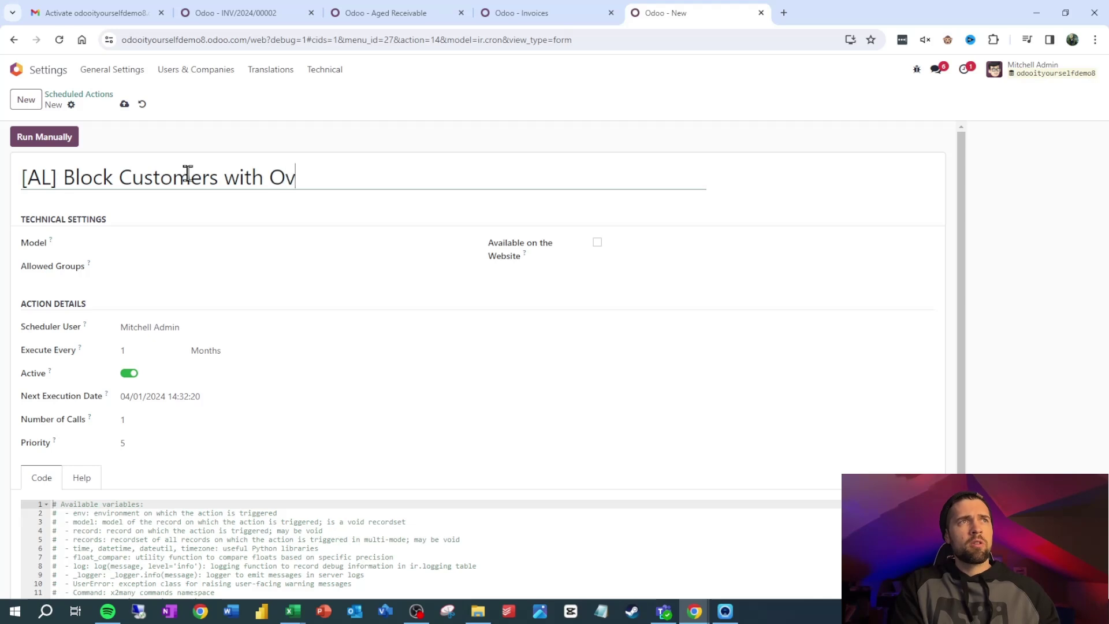
# Finish naming the scheduled action "[AL] Block Customers with Overdue Invoices" and set its model to Contact, found via res.partner
pyautogui.write('nvoices')
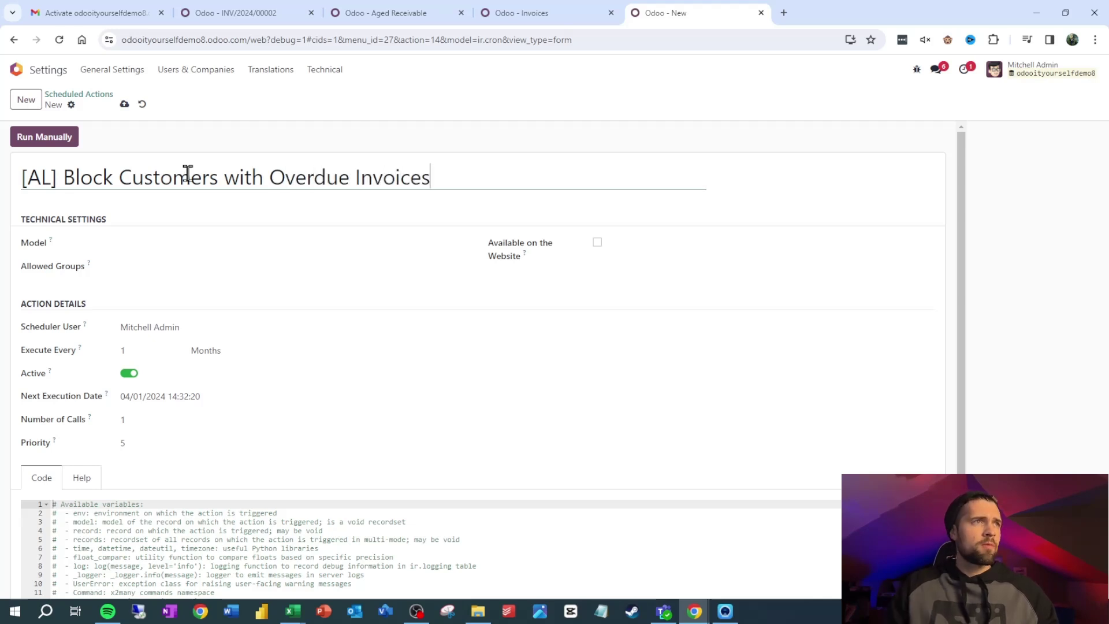
pyautogui.click(176, 245)
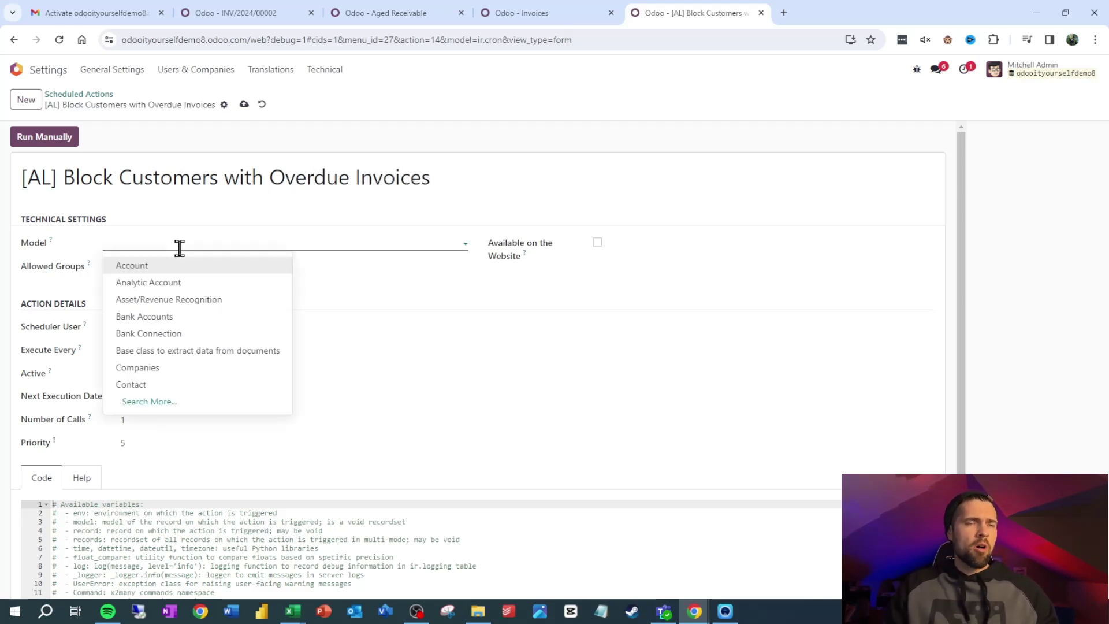
pyautogui.write('res')
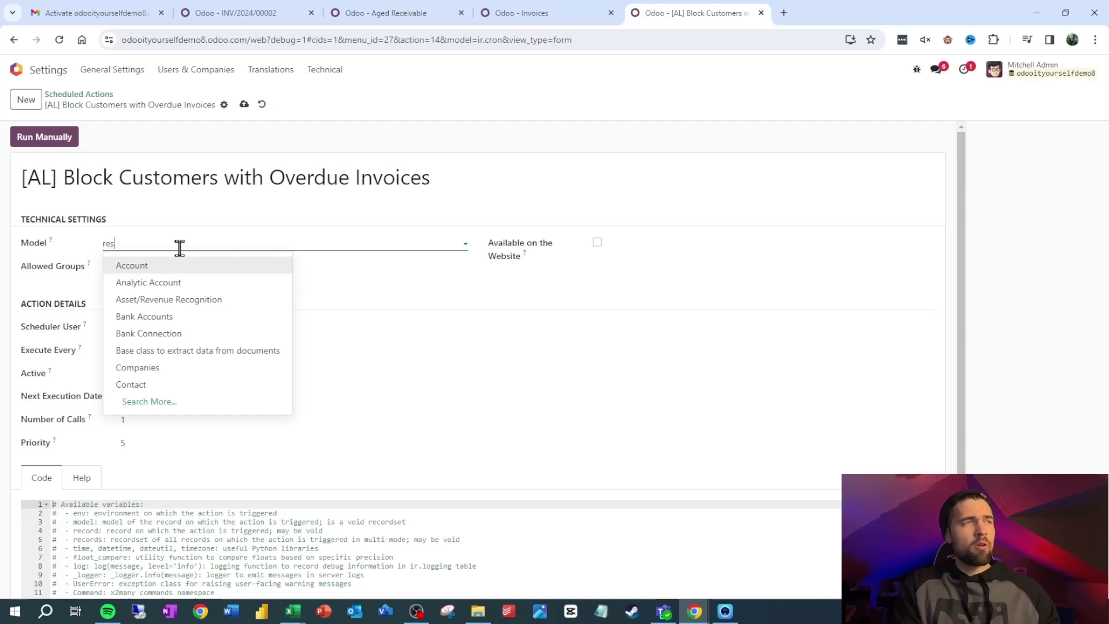
pyautogui.write('.partner')
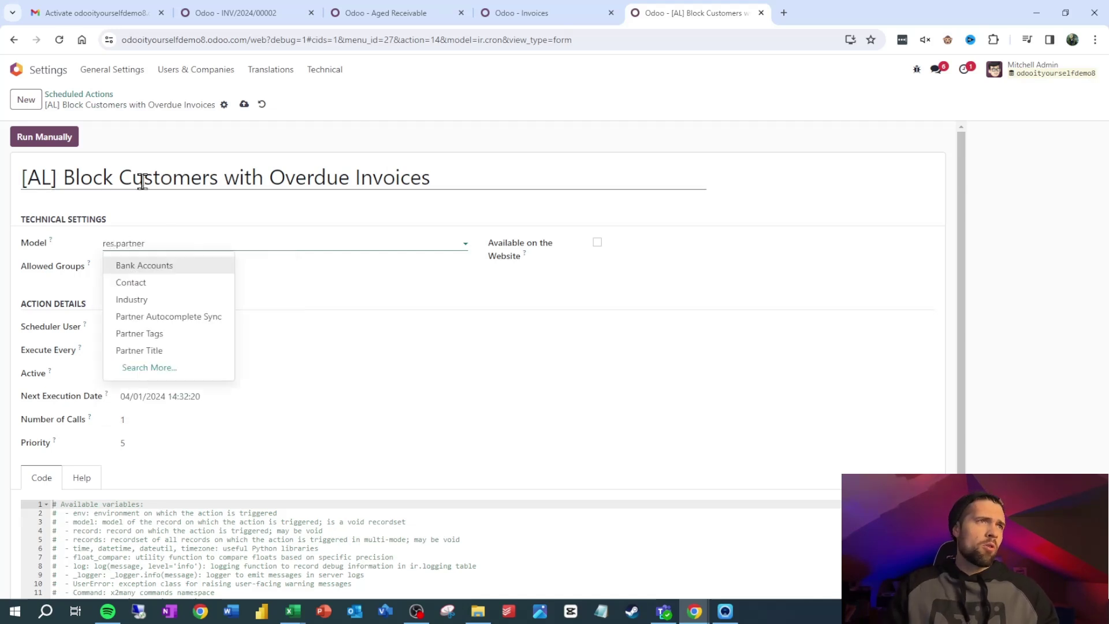
pyautogui.click(163, 282)
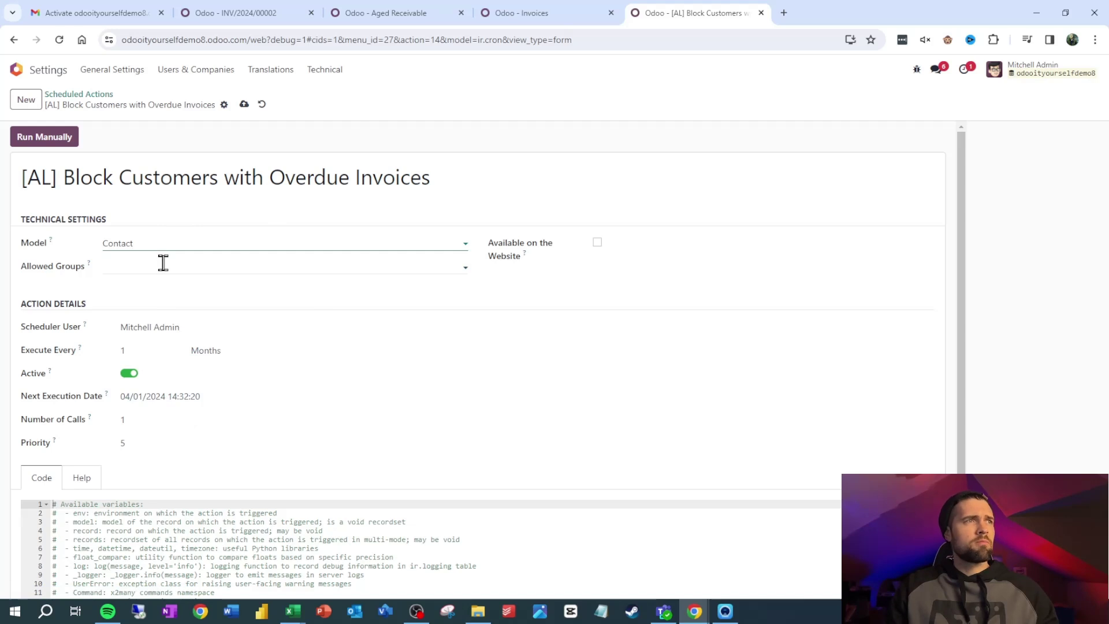
# Replace all the default comments in the action's code with the assignment overdueinvoices=env['']
pyautogui.scroll(-2, 220, 284)
pyautogui.moveTo(248, 531); pyautogui.dragTo(5, 432)
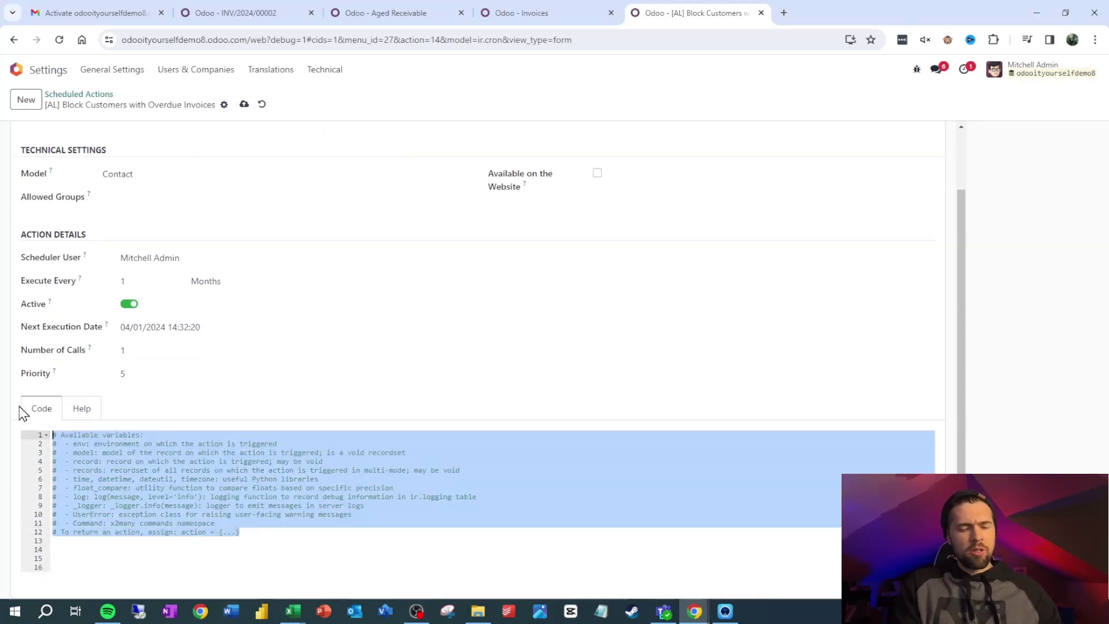
pyautogui.write("overdueinvoices=env['")
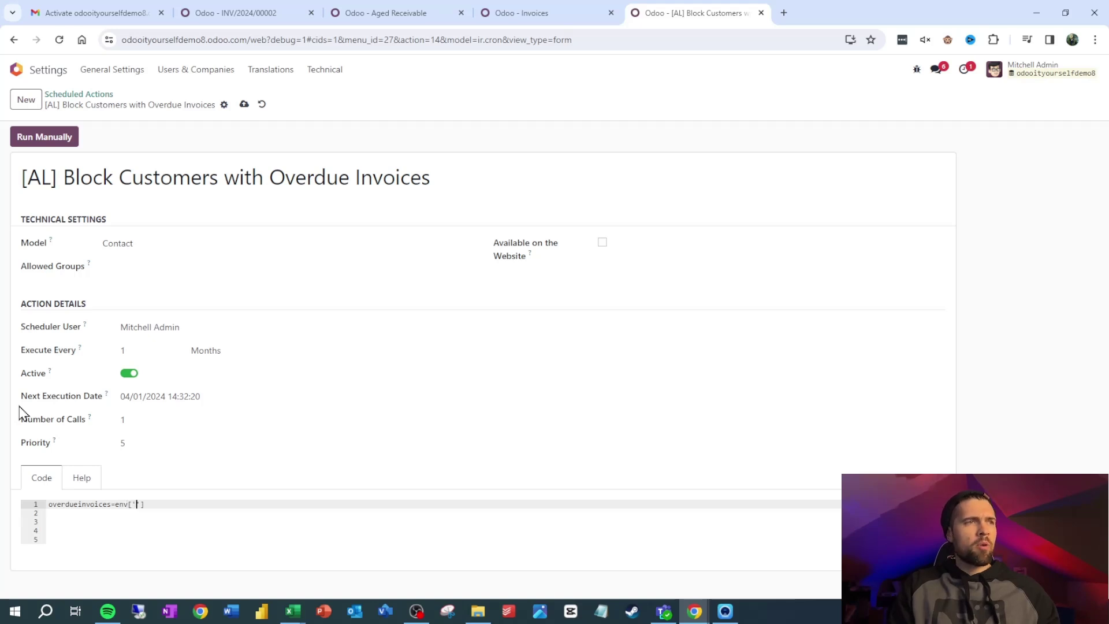
# Copy the model name account.move from the Invoices list's URL and insert it between the quotes of env[''] in the code
pyautogui.click(548, 12)
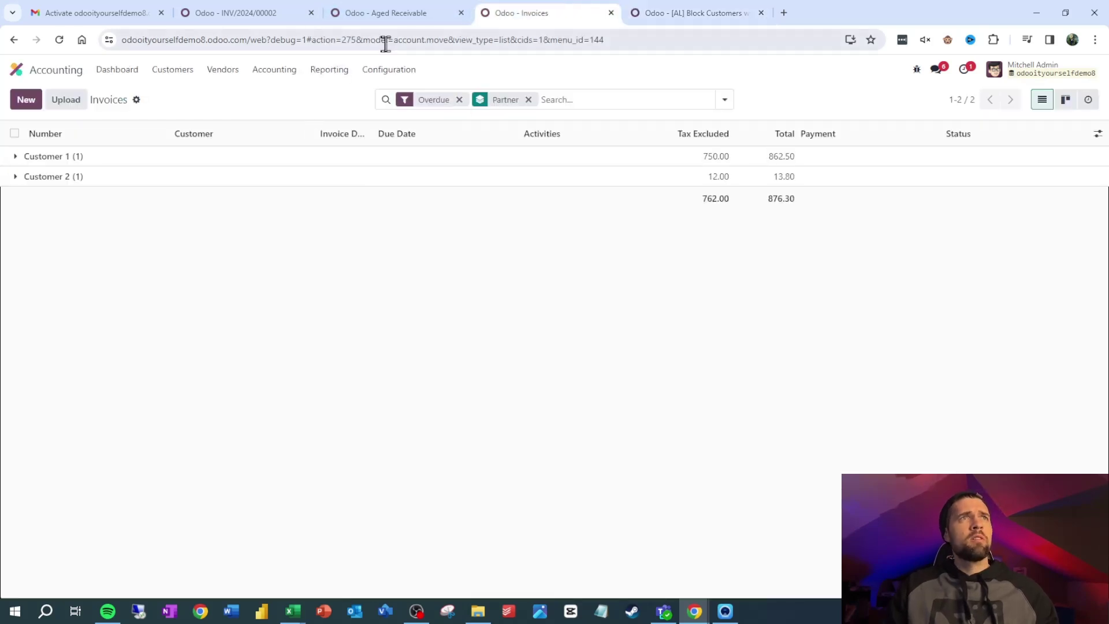
pyautogui.click(631, 14)
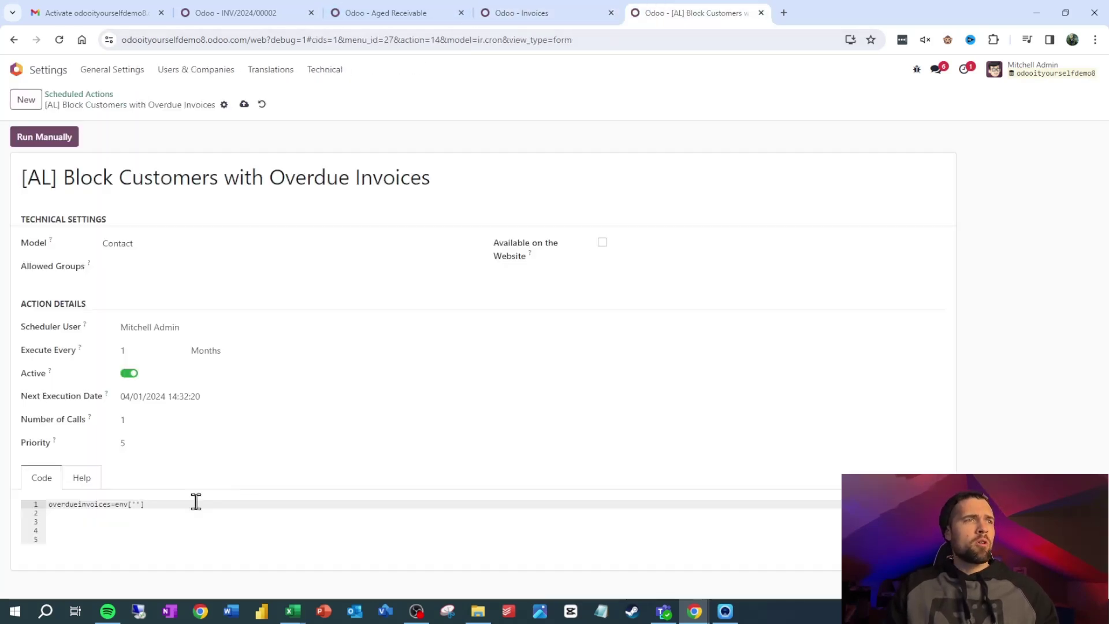
pyautogui.click(577, 17)
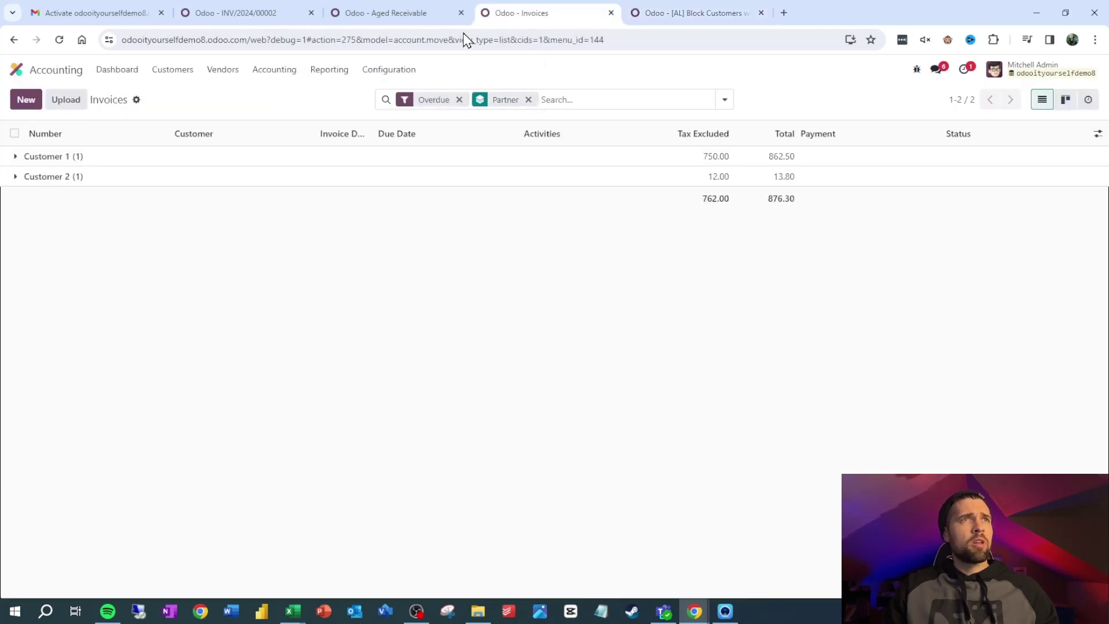
pyautogui.moveTo(393, 40); pyautogui.dragTo(446, 41)
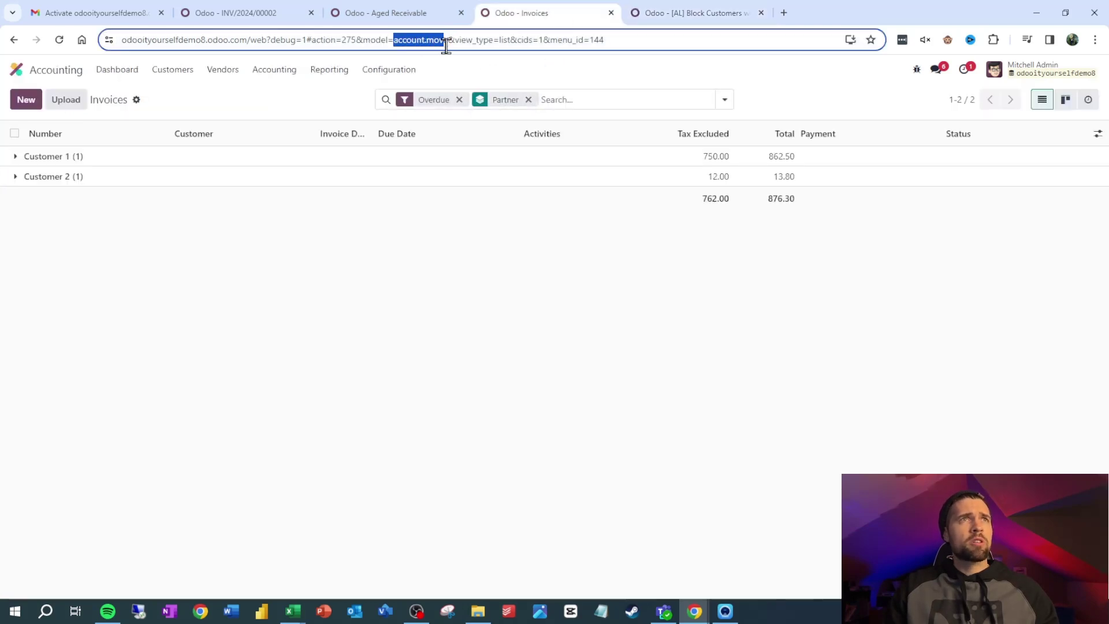
pyautogui.hotkey('ctrl', 'c')
pyautogui.click(642, 14)
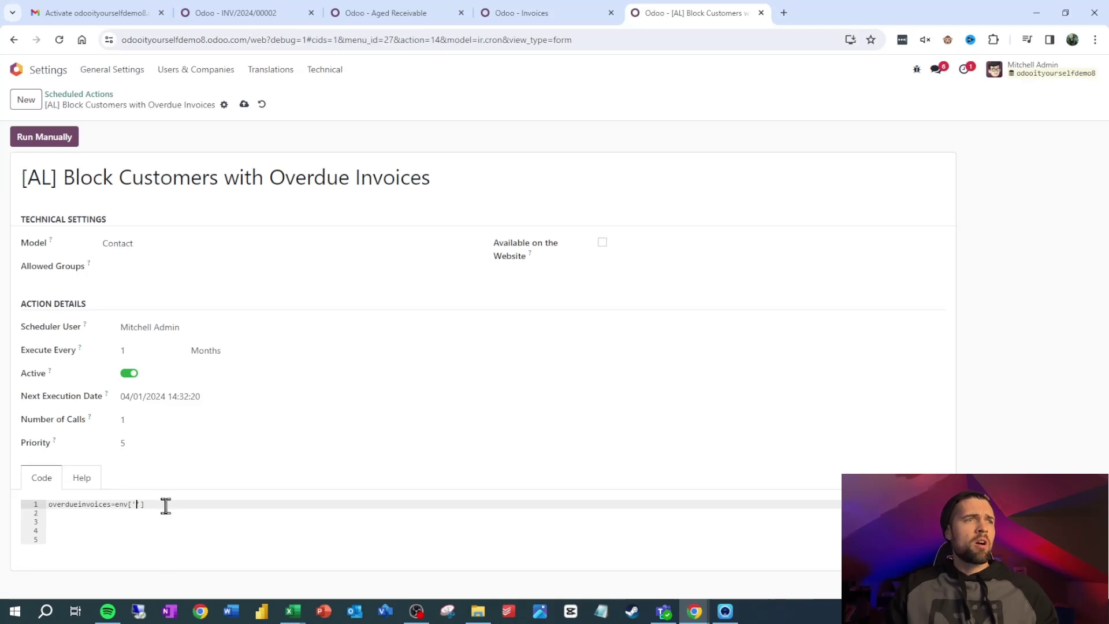
pyautogui.hotkey('ctrl', 'v')
pyautogui.click(230, 505)
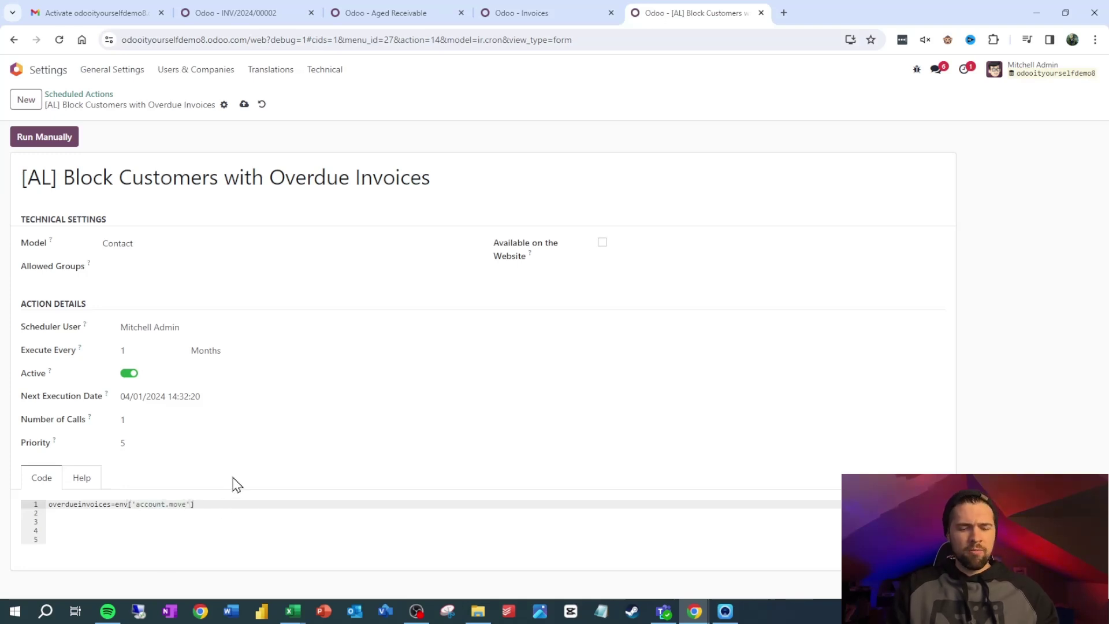
# Append a .search() call to the code, using the complete domain copied from the Invoices list's Overdue filter as its argument
pyautogui.write('.')
pyautogui.write('search(')
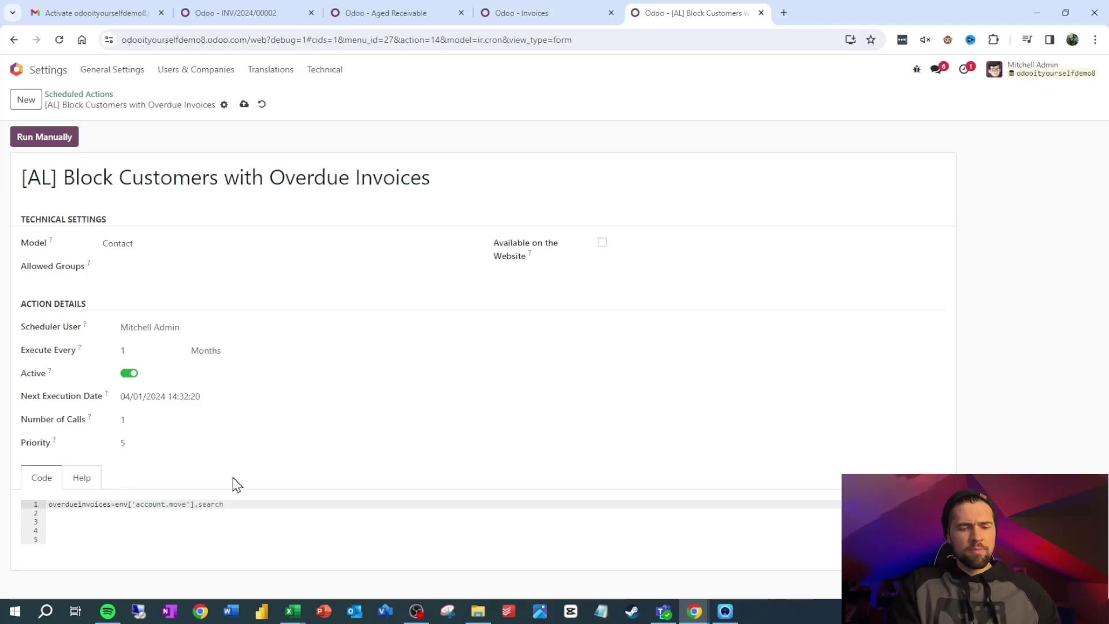
pyautogui.click(525, 8)
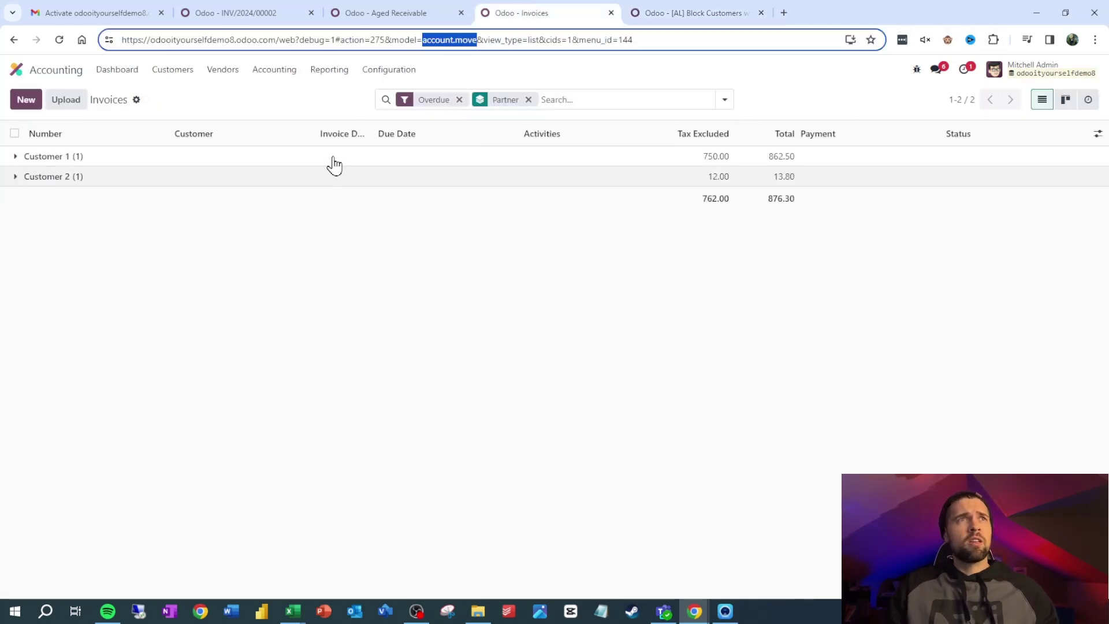
pyautogui.click(529, 101)
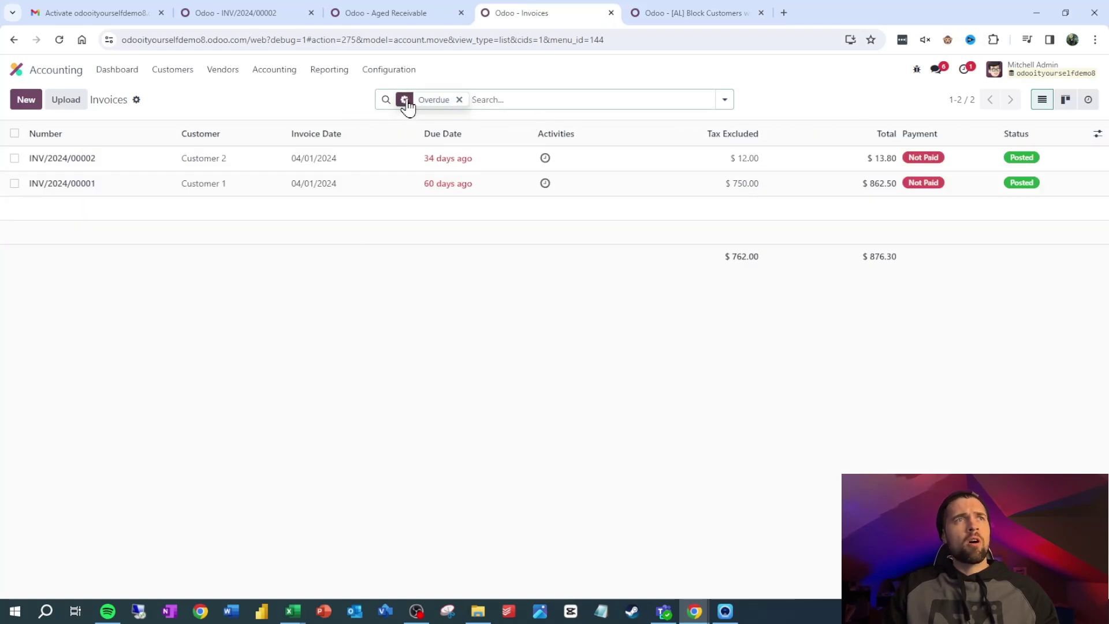
pyautogui.click(405, 100)
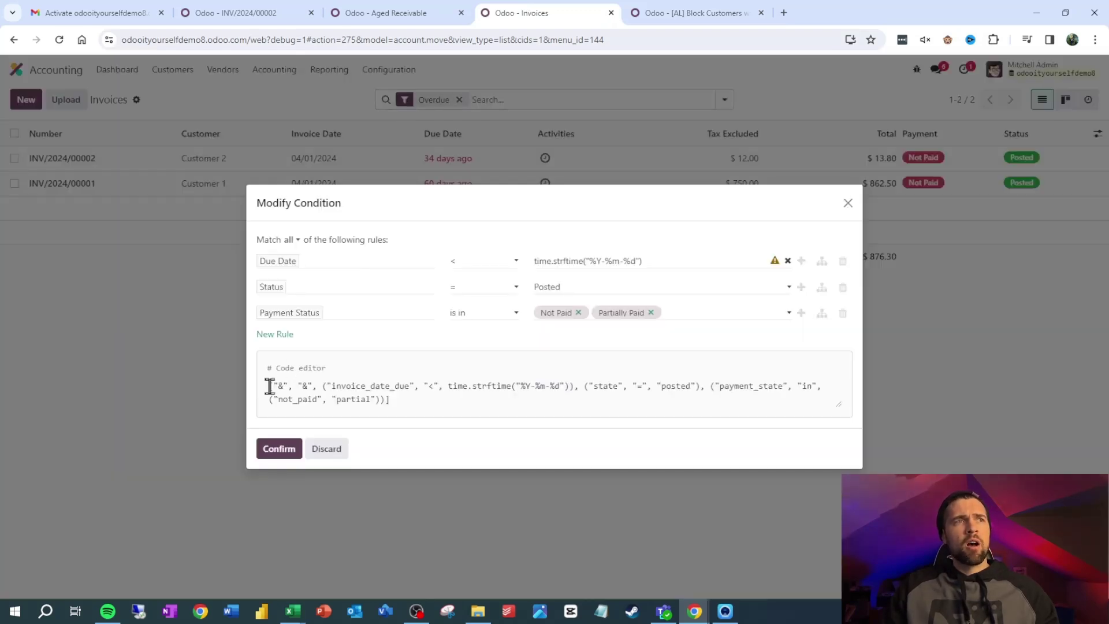
pyautogui.moveTo(270, 386); pyautogui.dragTo(406, 398)
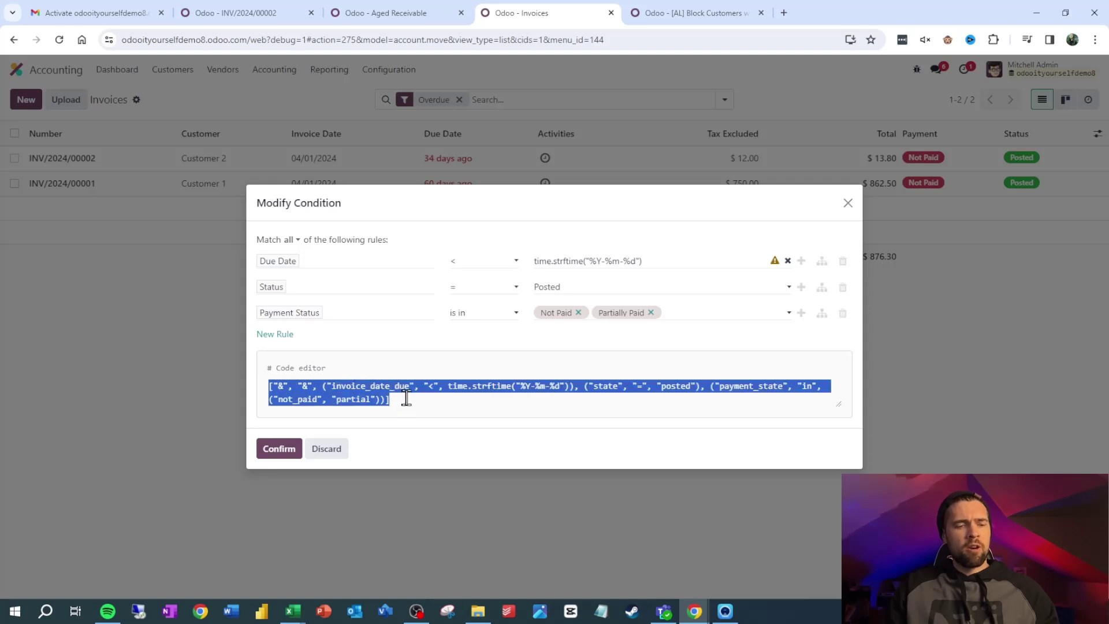
pyautogui.click(432, 17)
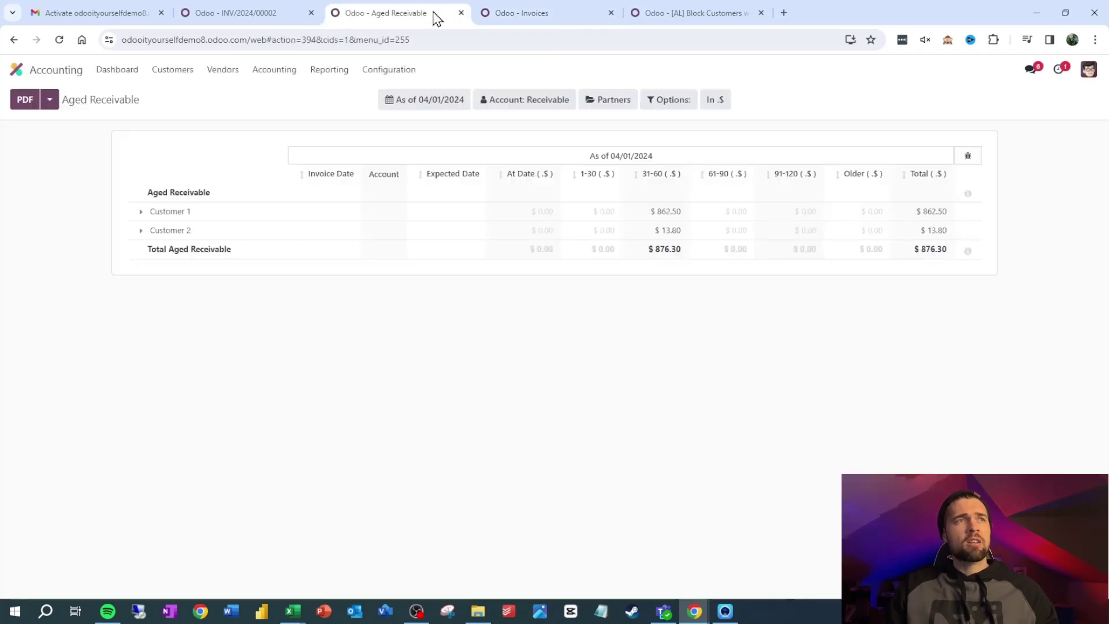
pyautogui.click(681, 12)
# Add raise UserError(len(overdueinvoices)) as the second code line to test the number of invoices found
pyautogui.click(63, 514)
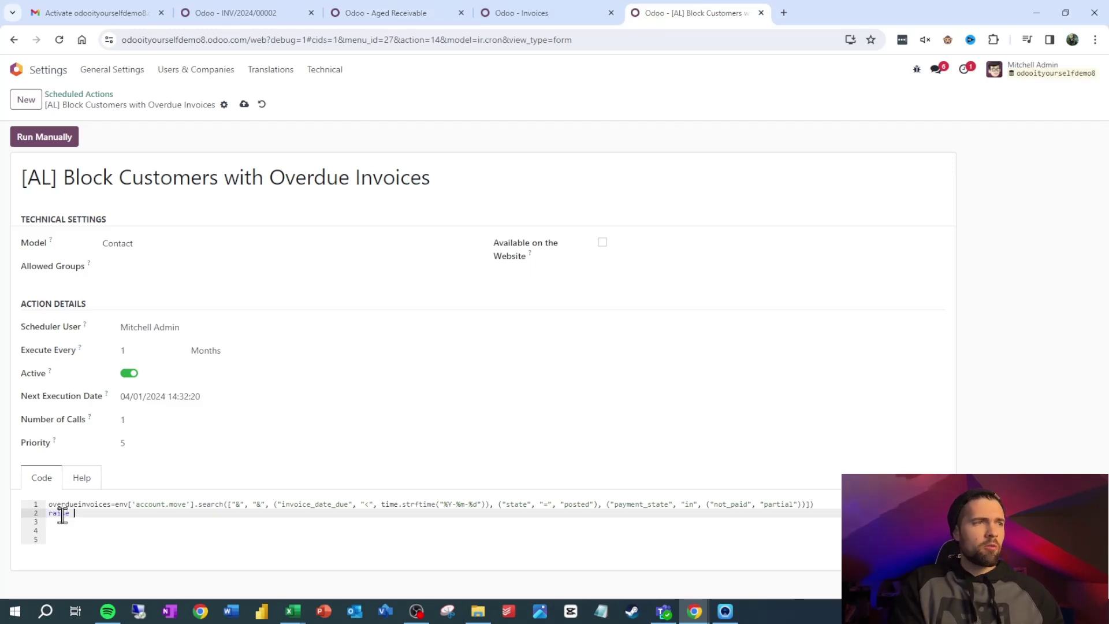
pyautogui.write('raise UserError')
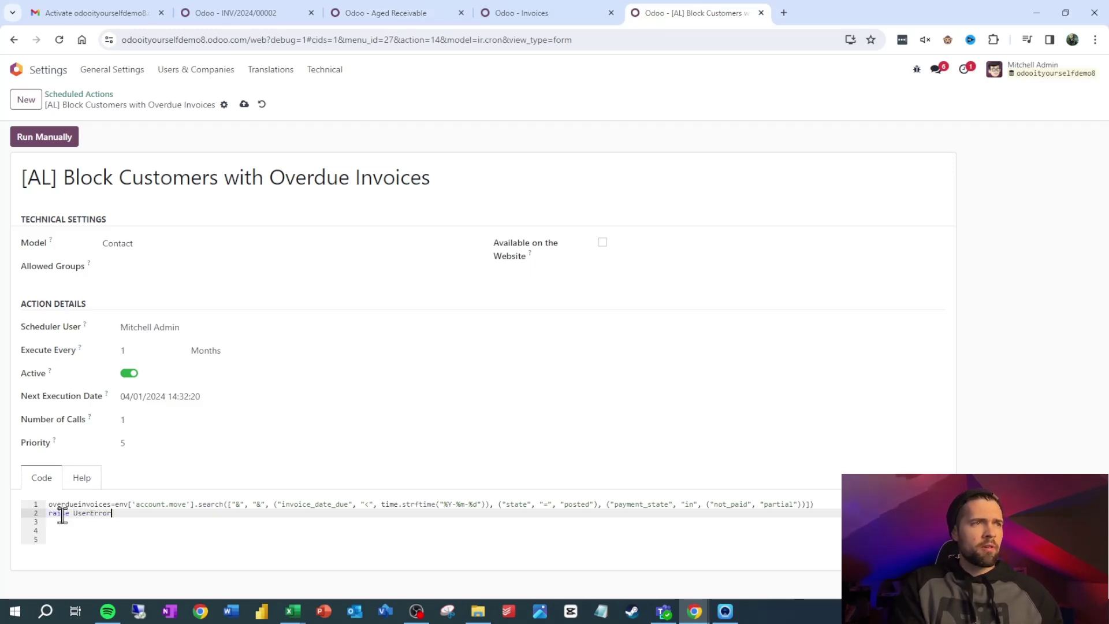
pyautogui.write('(len9')
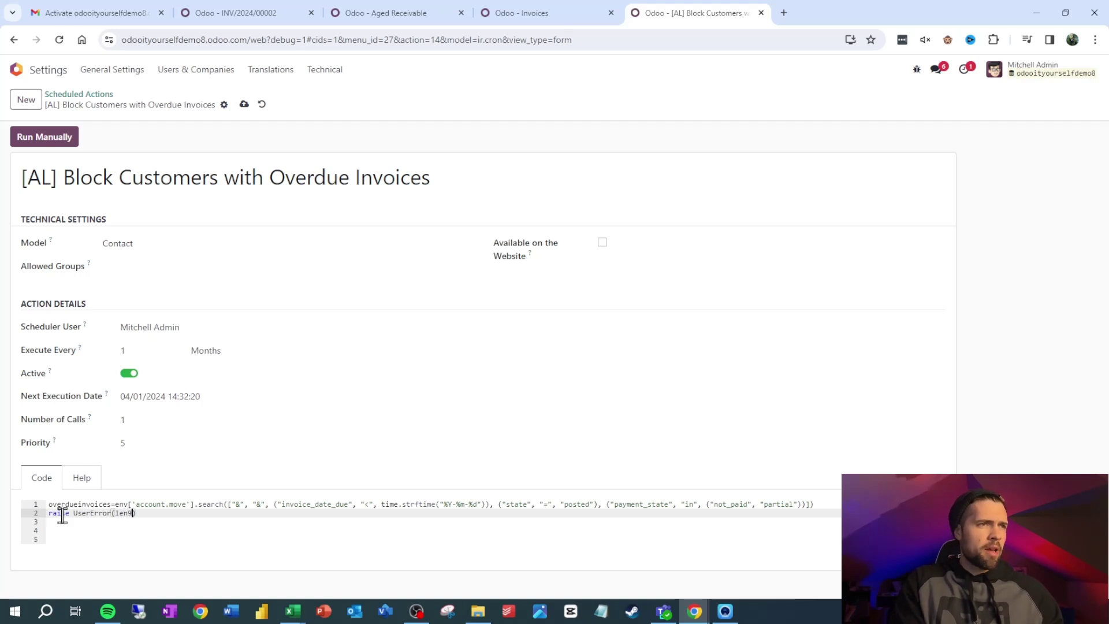
pyautogui.press('BackSpace')
pyautogui.write('(')
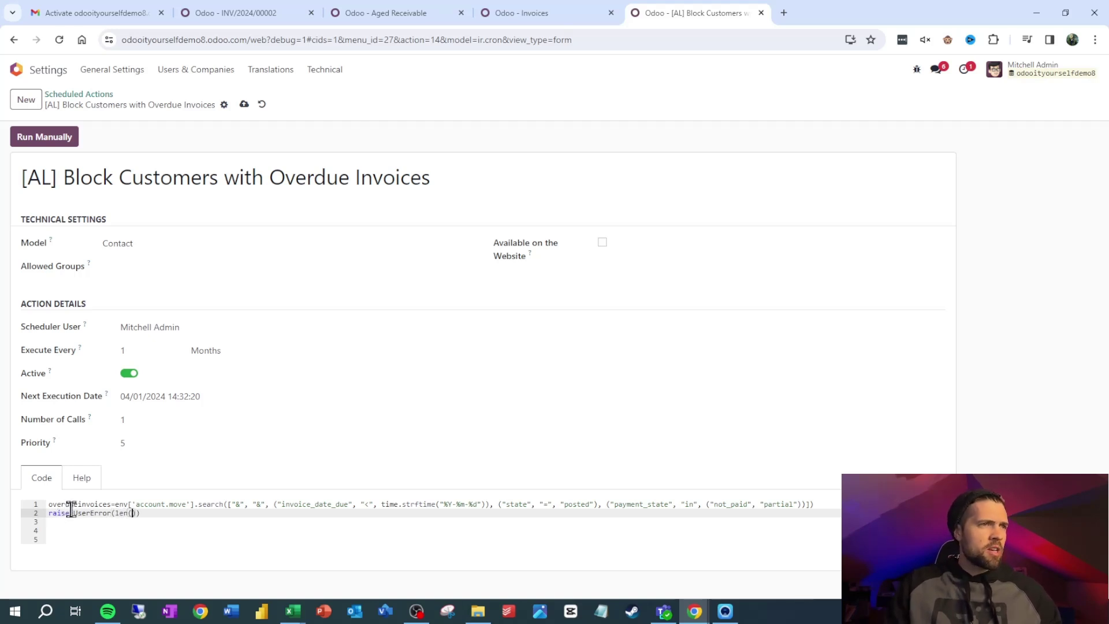
pyautogui.doubleClick(74, 504)
pyautogui.hotkey('ctrl', 'c')
pyautogui.click(134, 512)
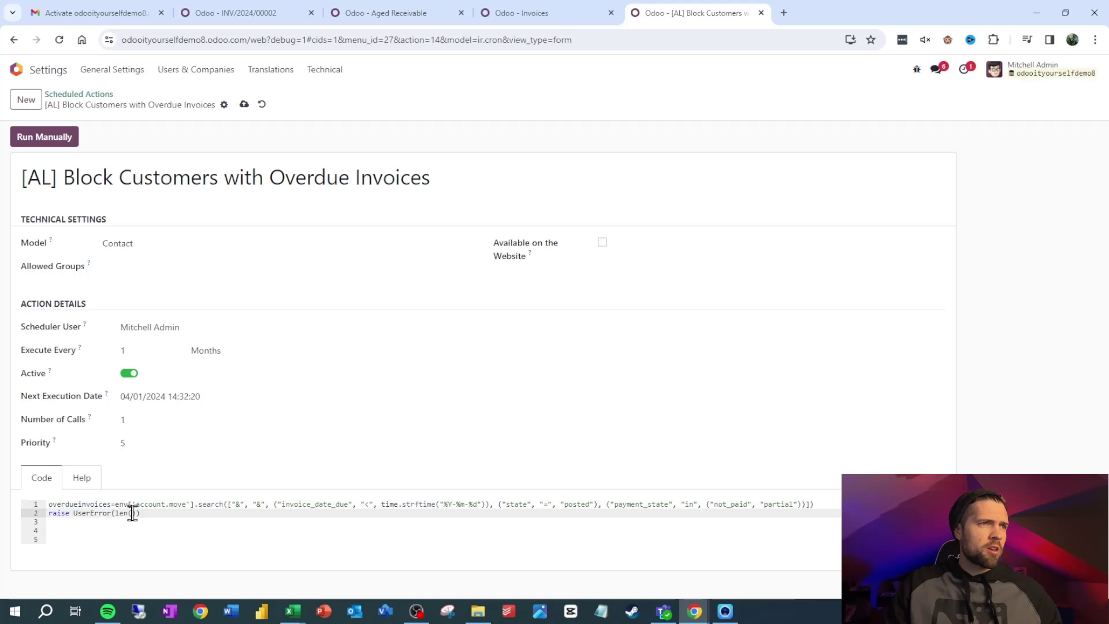
pyautogui.hotkey('ctrl', 'v')
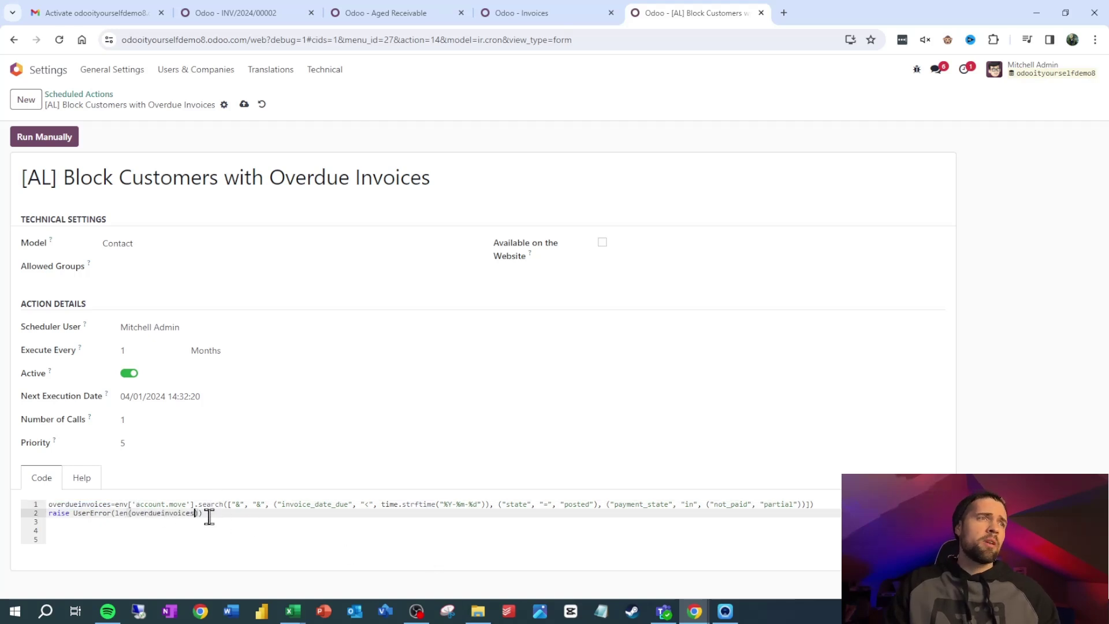
# Save the scheduled action and run it manually, comparing its result with the overdue invoices list
pyautogui.click(244, 104)
pyautogui.click(58, 141)
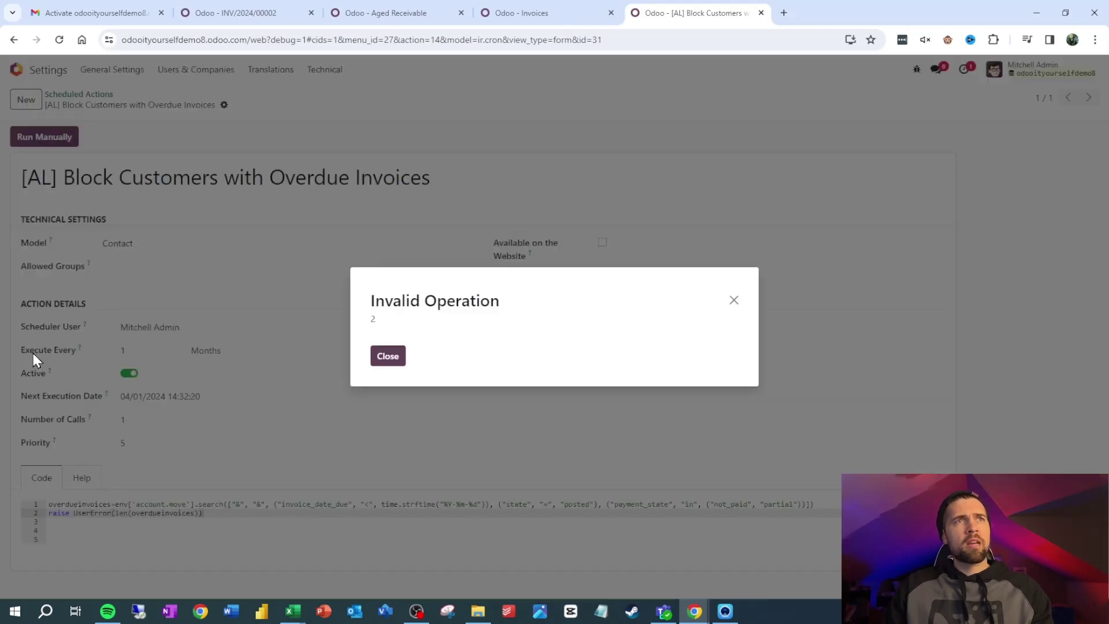
pyautogui.click(525, 12)
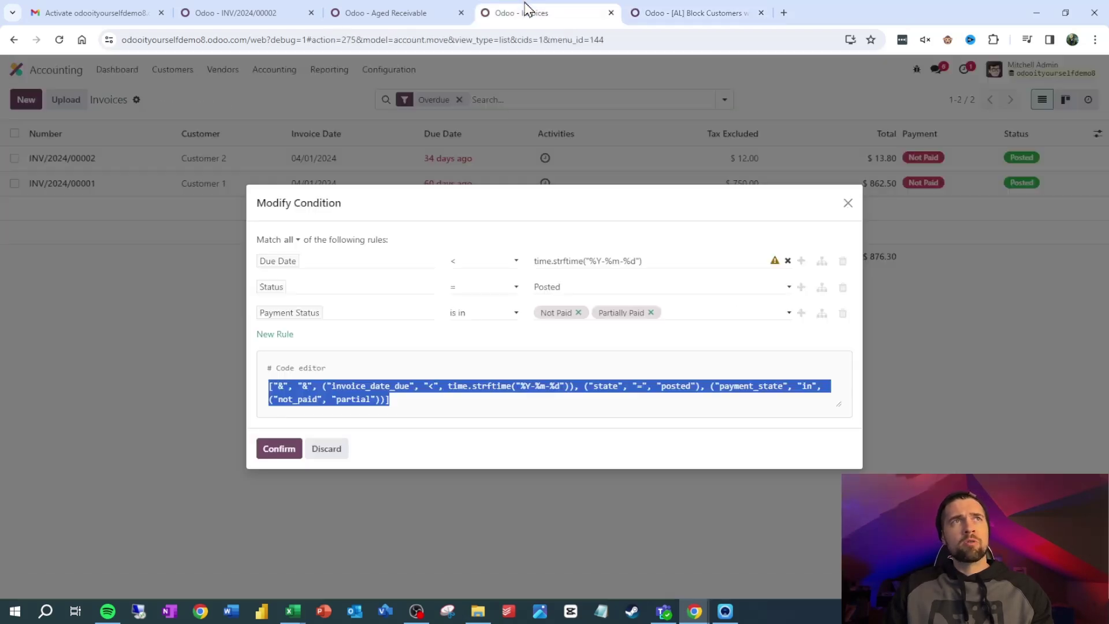
pyautogui.click(847, 203)
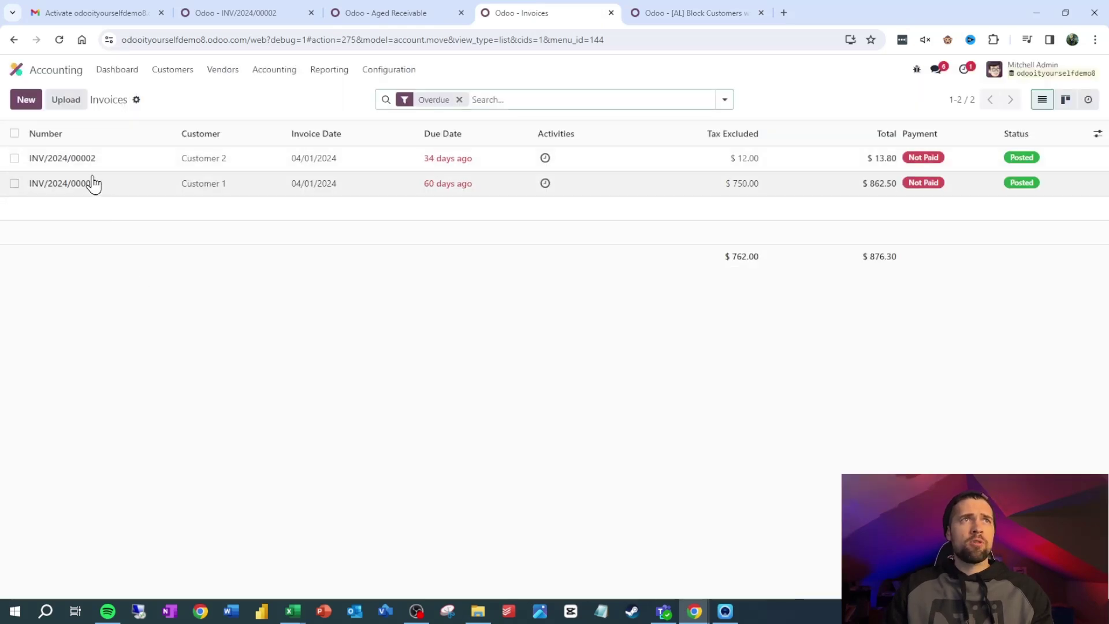
pyautogui.hotkey('ctrl', 'Tab')
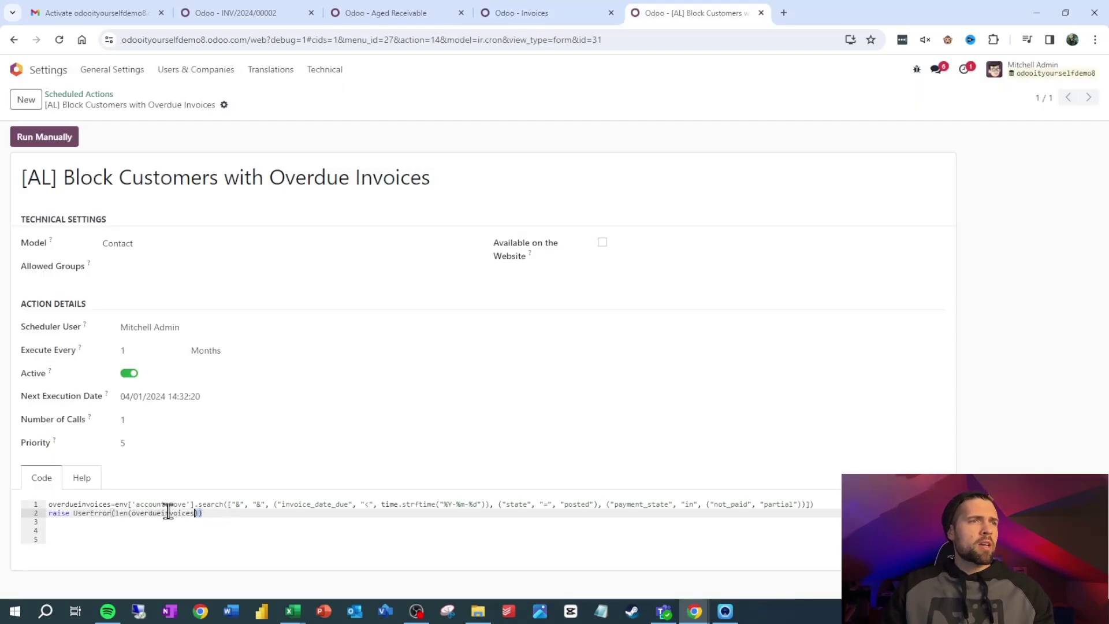
# Replace the UserError test line with the loop header "for invoice in overdueinvoices:" and start its indented body line
pyautogui.moveTo(202, 513); pyautogui.dragTo(48, 516)
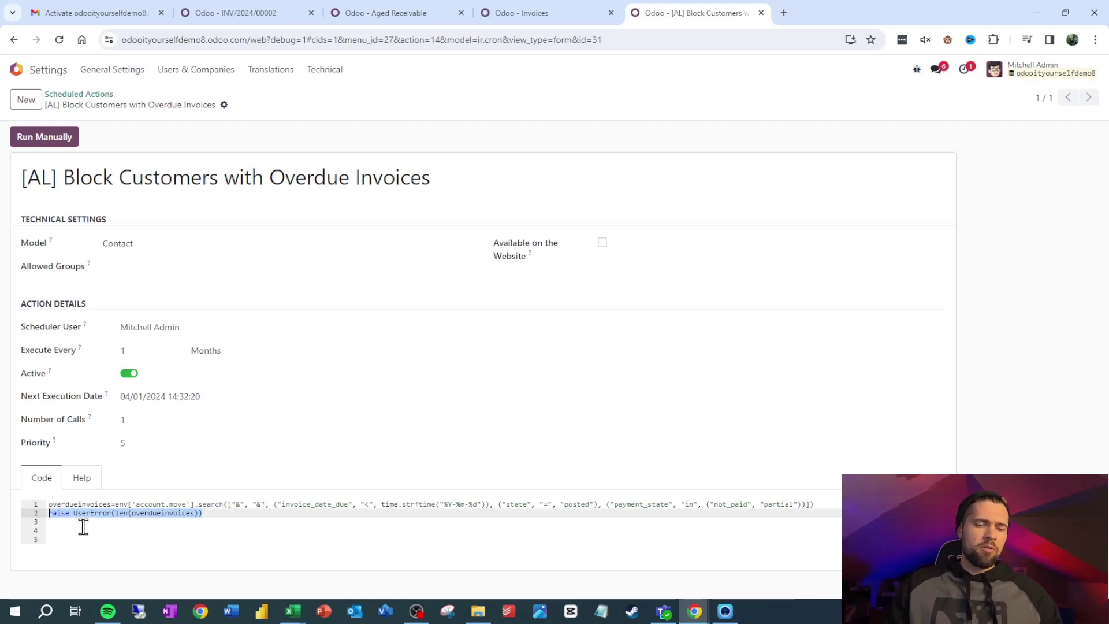
pyautogui.write('for invoic')
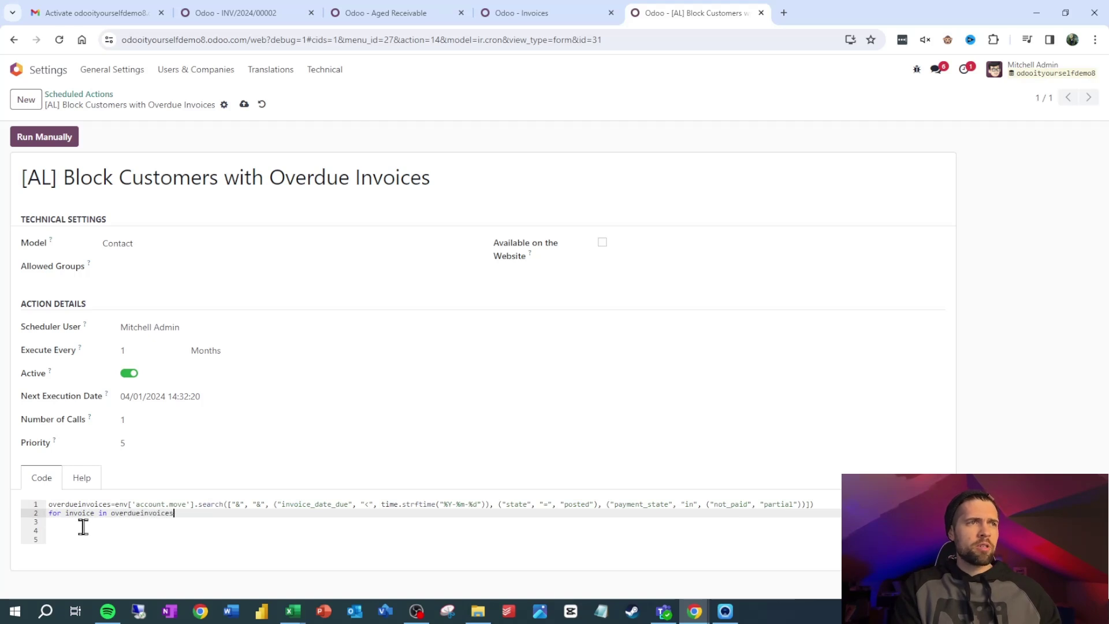
pyautogui.press('Return')
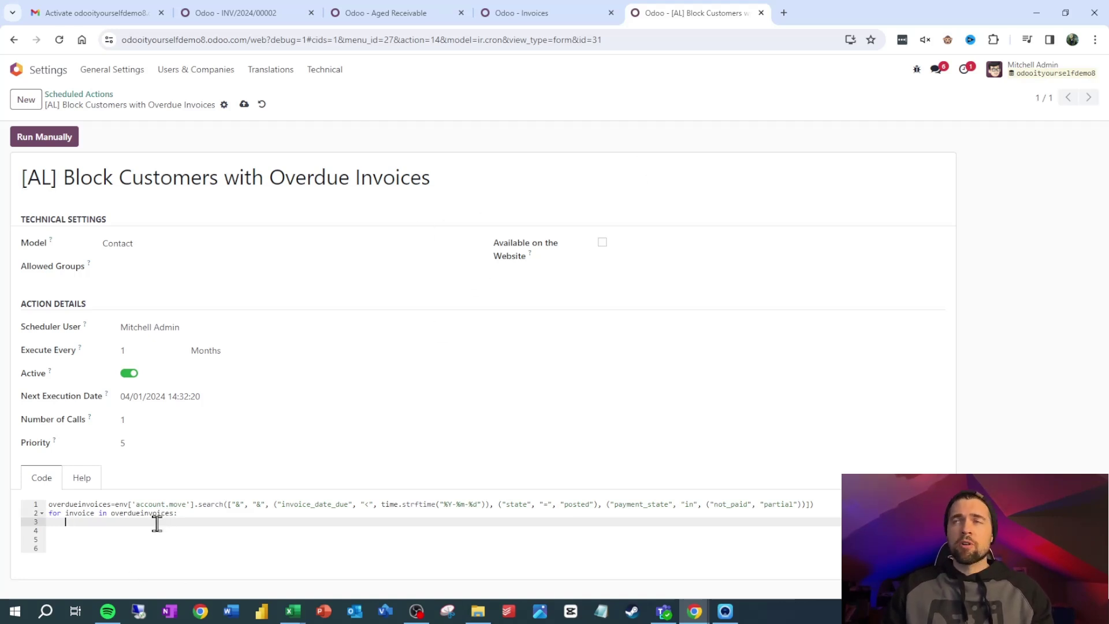
# Open Customer 2's overdue invoice and look up the technical field name of its Customer field
pyautogui.click(554, 13)
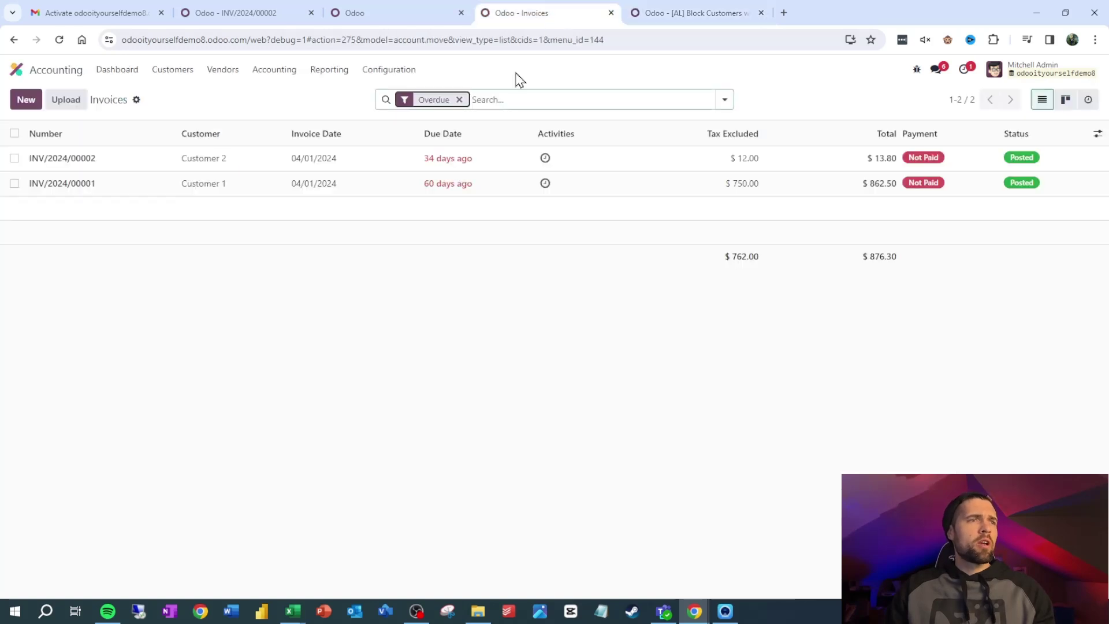
pyautogui.click(185, 167)
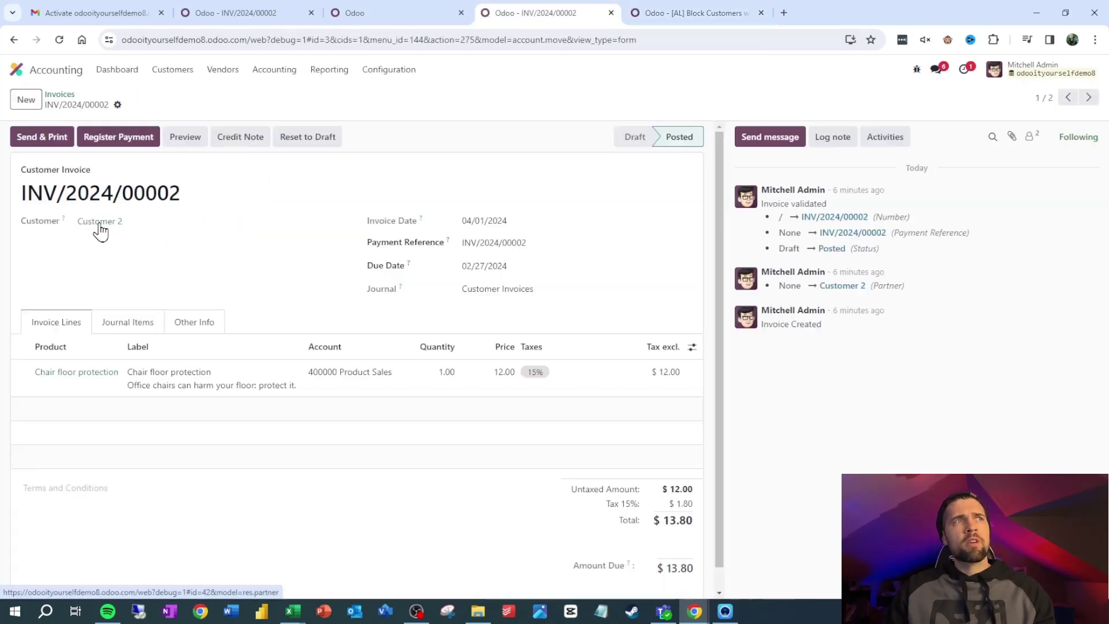
pyautogui.moveTo(63, 220)
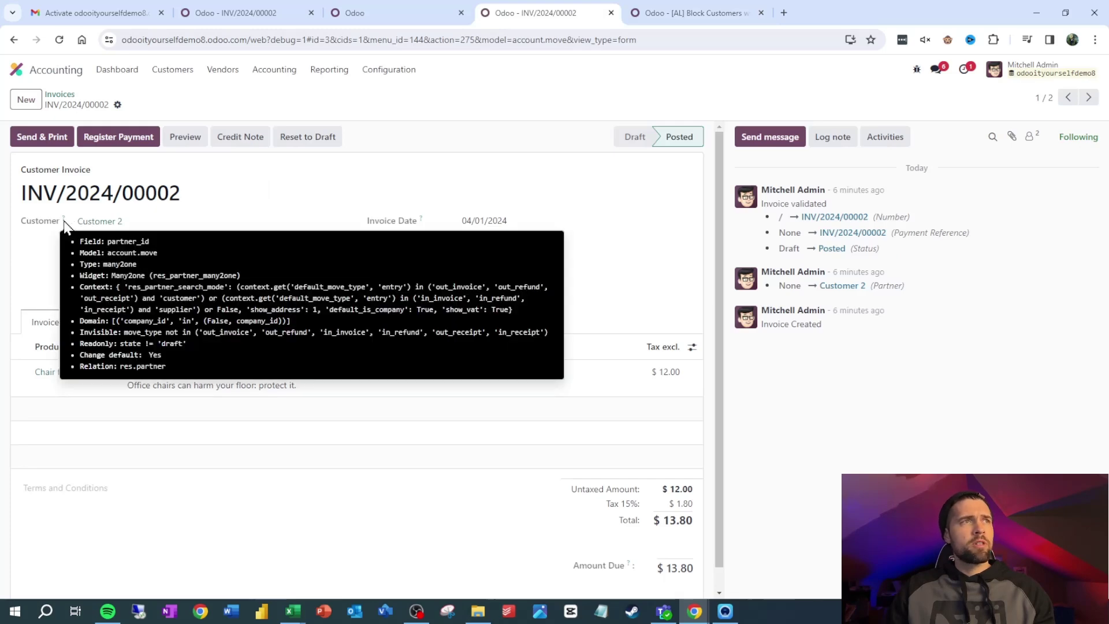
# Return to the scheduled action's code and begin the loop body line with "invoice.partner_id."
pyautogui.click(662, 15)
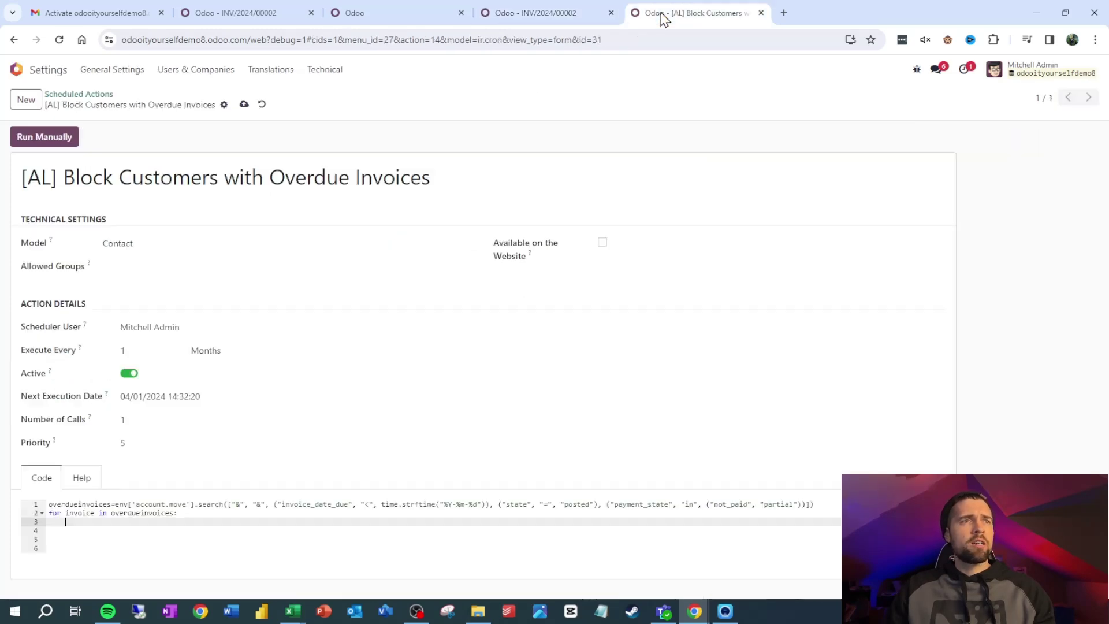
pyautogui.write('invoice.partner_id.')
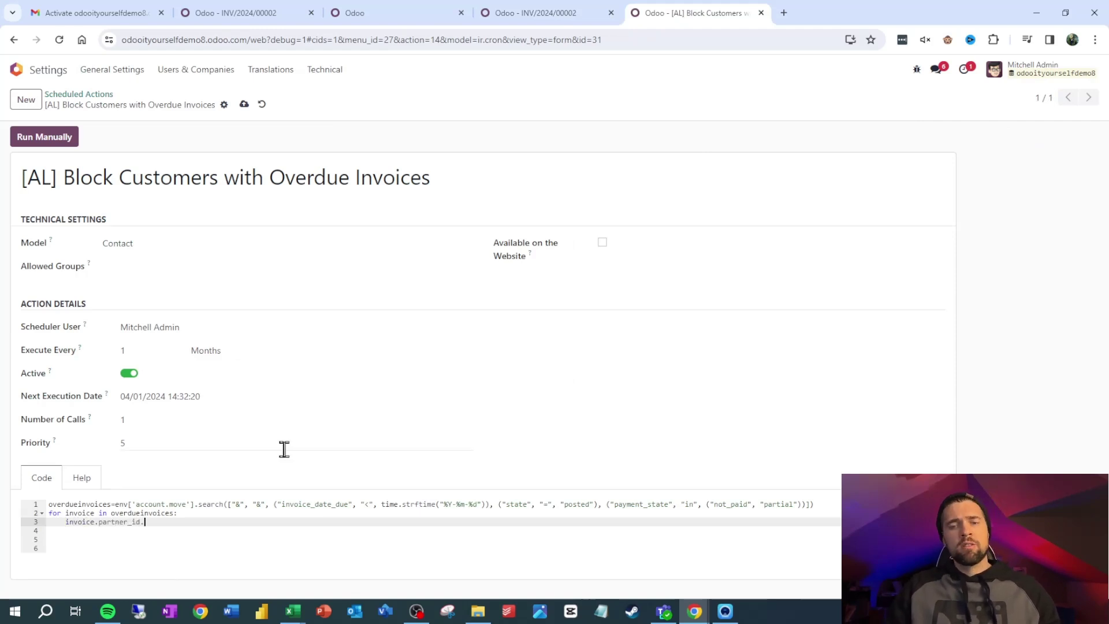
# Find the warnings options in the general settings, enable Sale Warnings and the customer invoice Warnings, and save
pyautogui.hotkey('ctrl', '3')
pyautogui.click(517, 287)
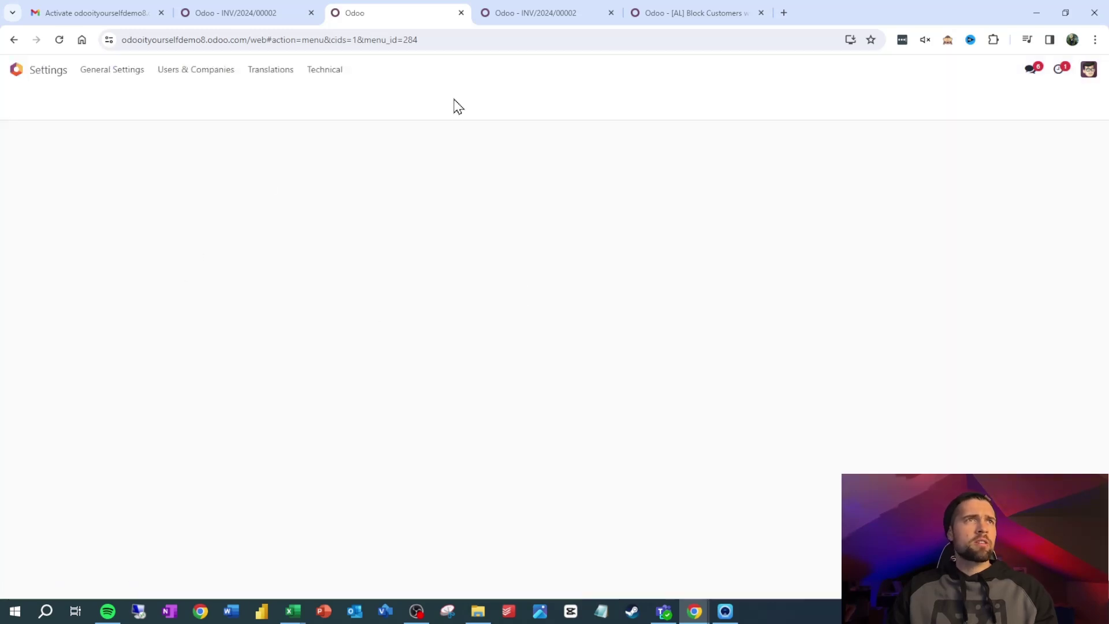
pyautogui.write('warnings')
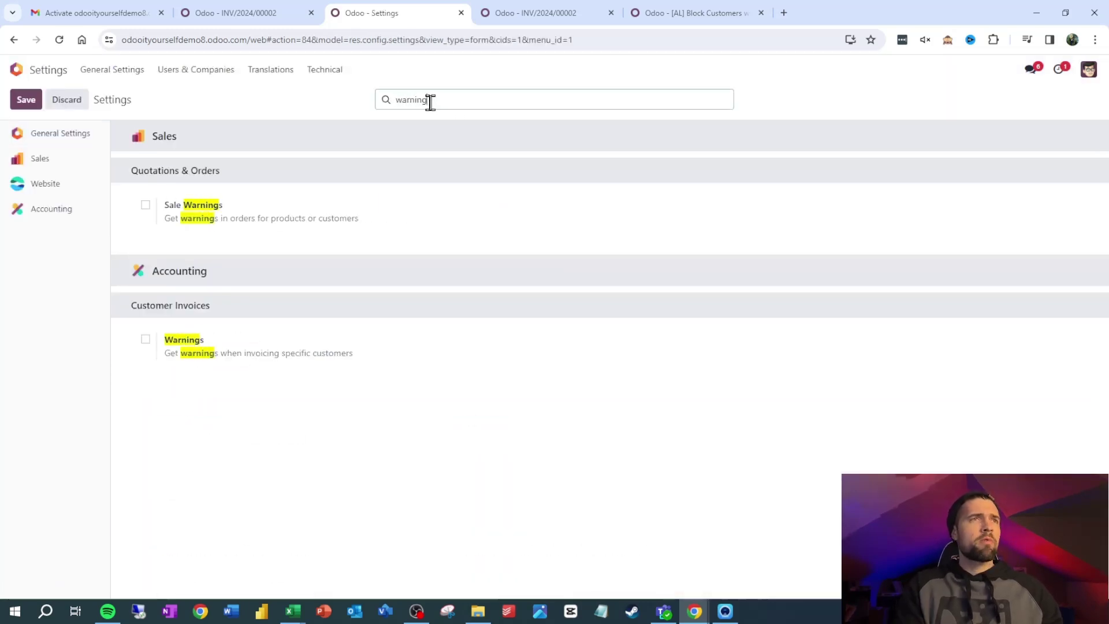
pyautogui.click(146, 206)
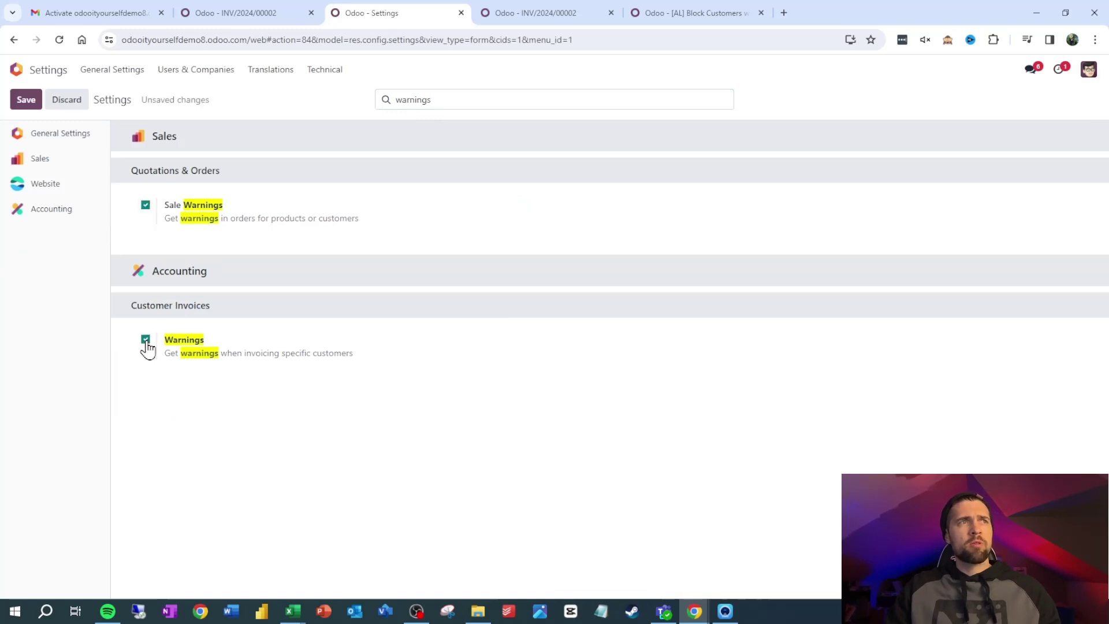
pyautogui.click(26, 100)
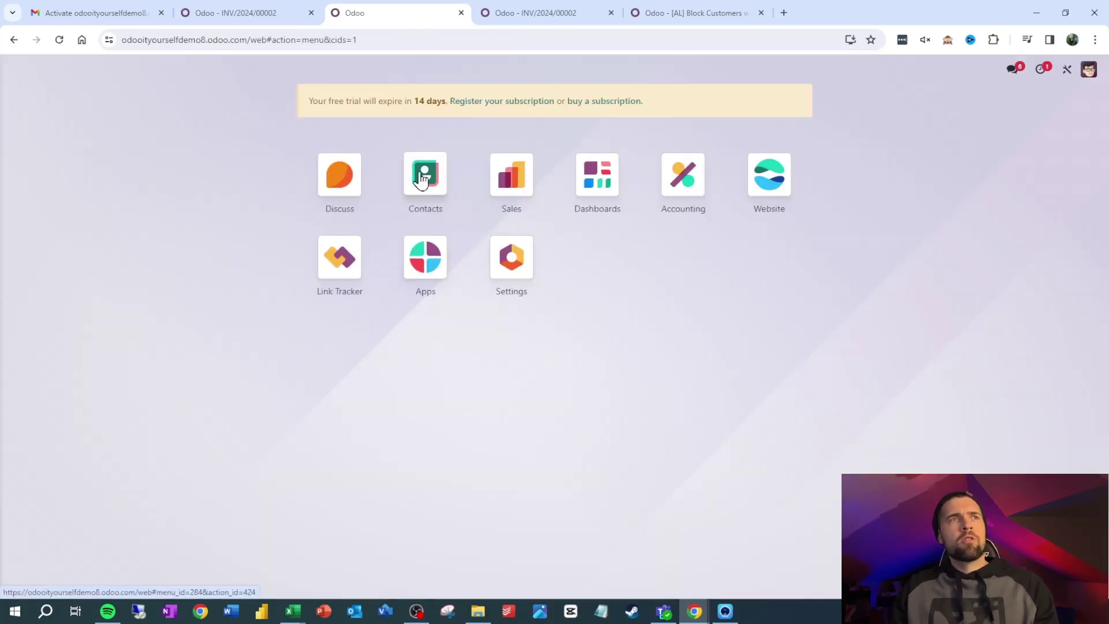
# Open the Customer 1 contact with developer mode on and show its Internal Notes down to the warning sections
pyautogui.click(422, 179)
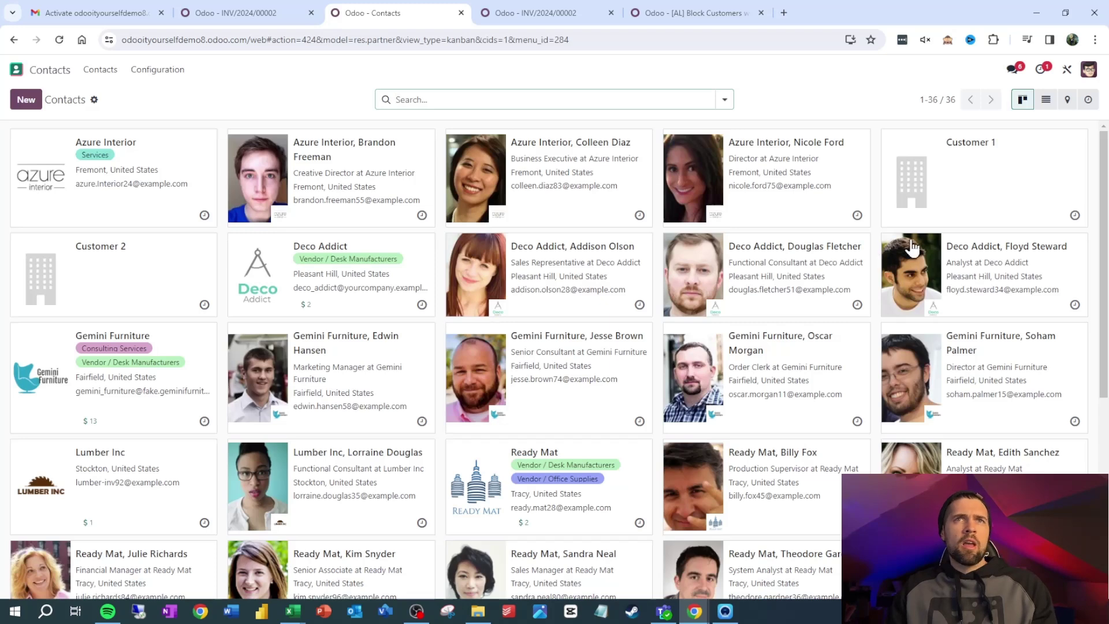
pyautogui.click(948, 39)
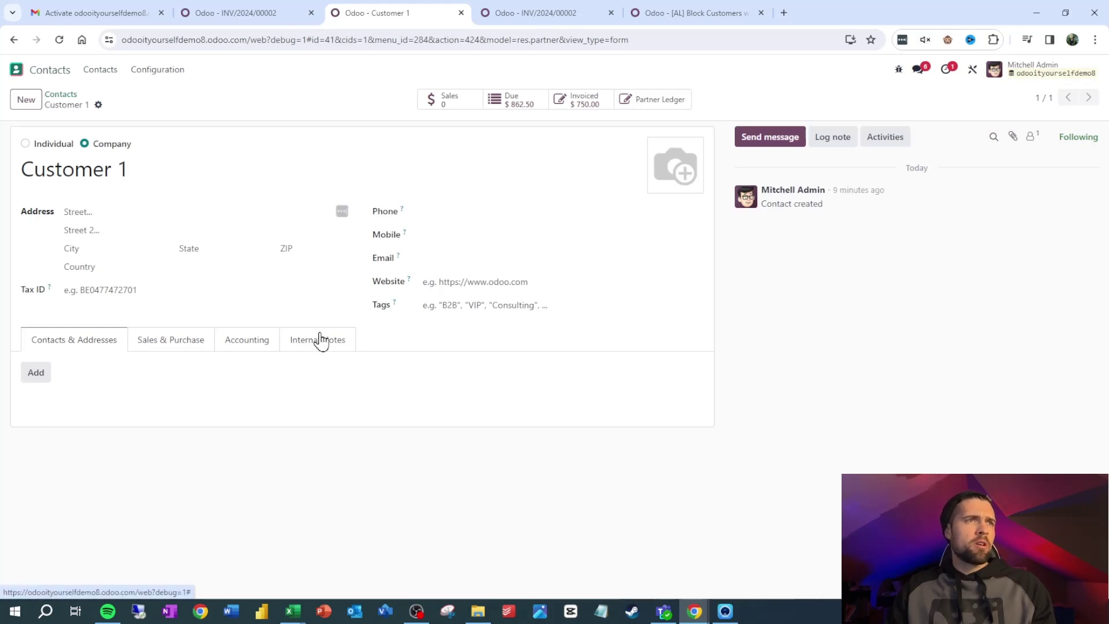
pyautogui.click(321, 341)
pyautogui.scroll(-1, 230, 423)
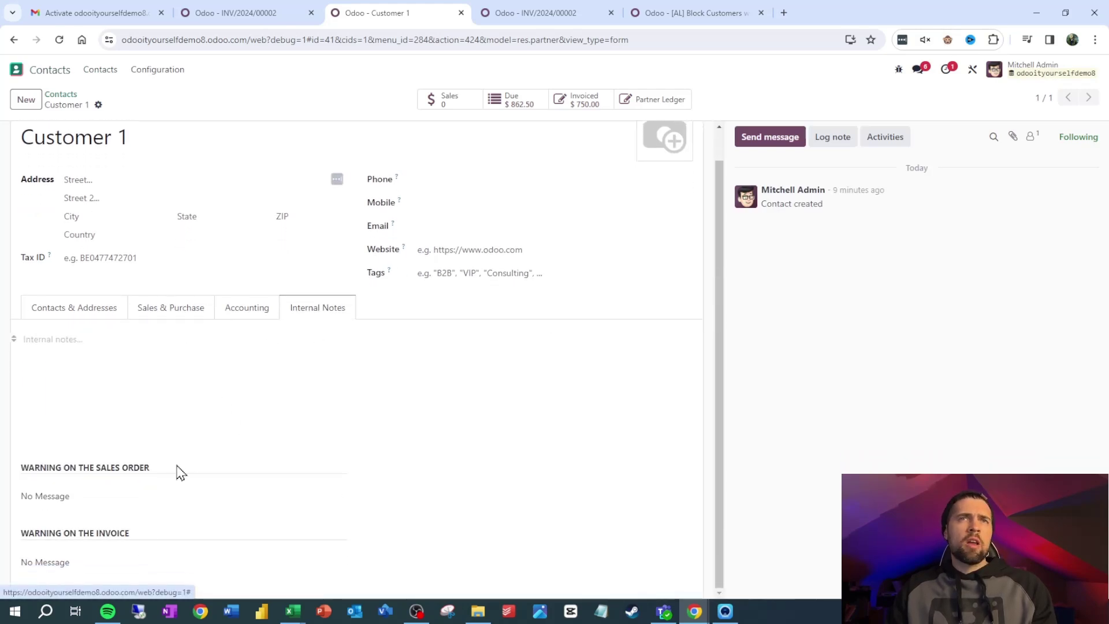
# Try Warning and Blocking Message as Customer 1's sales order warning and discard the changes
pyautogui.click(131, 498)
pyautogui.click(75, 522)
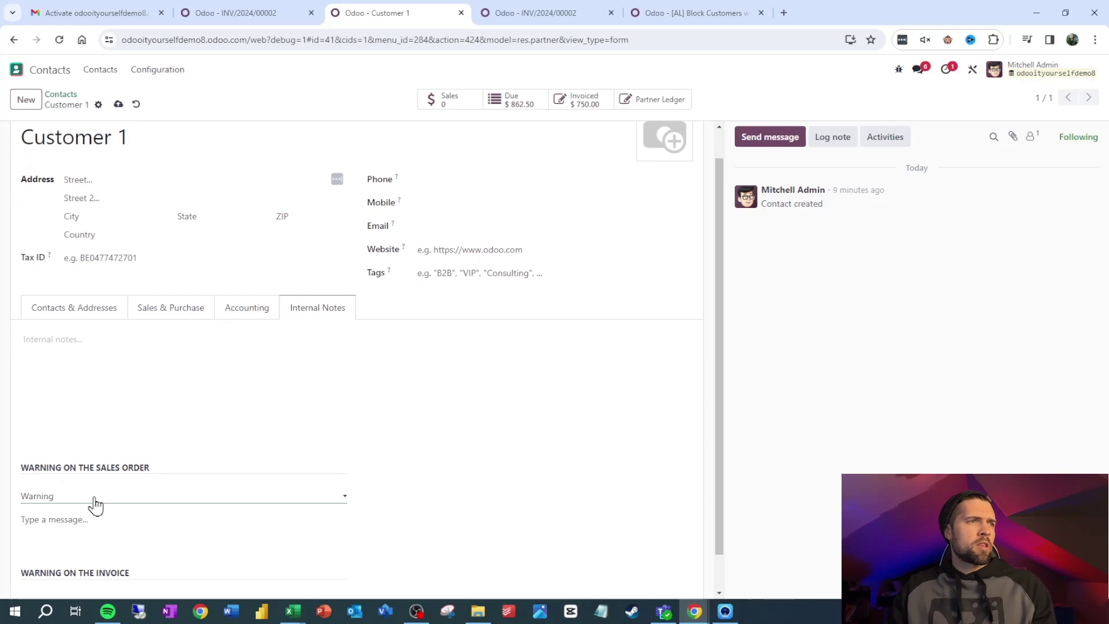
pyautogui.click(94, 502)
pyautogui.click(94, 532)
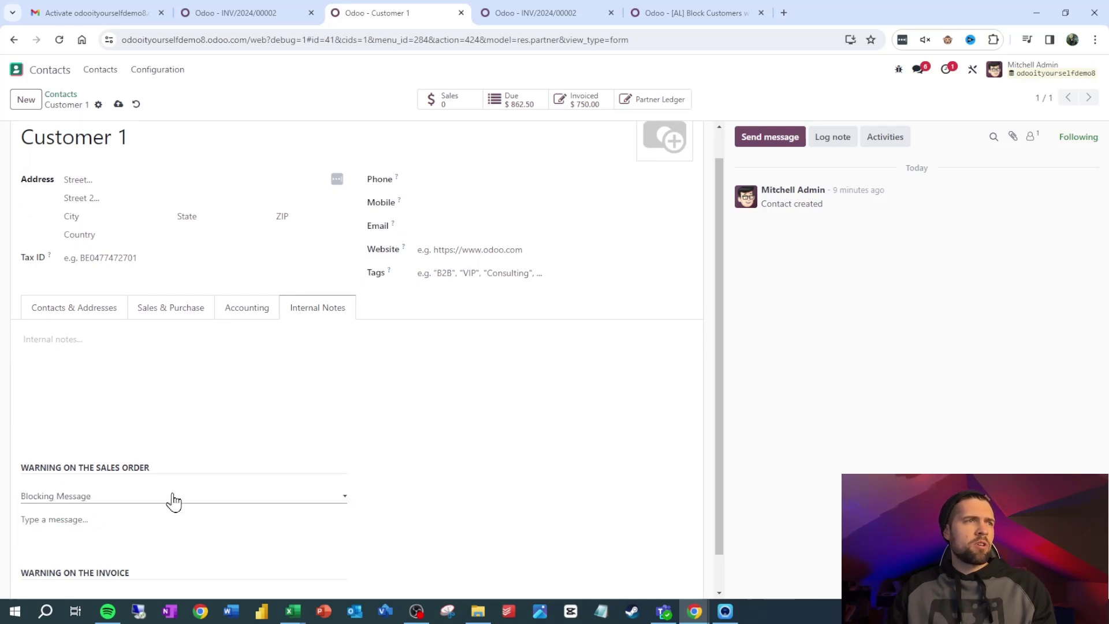
pyautogui.click(976, 68)
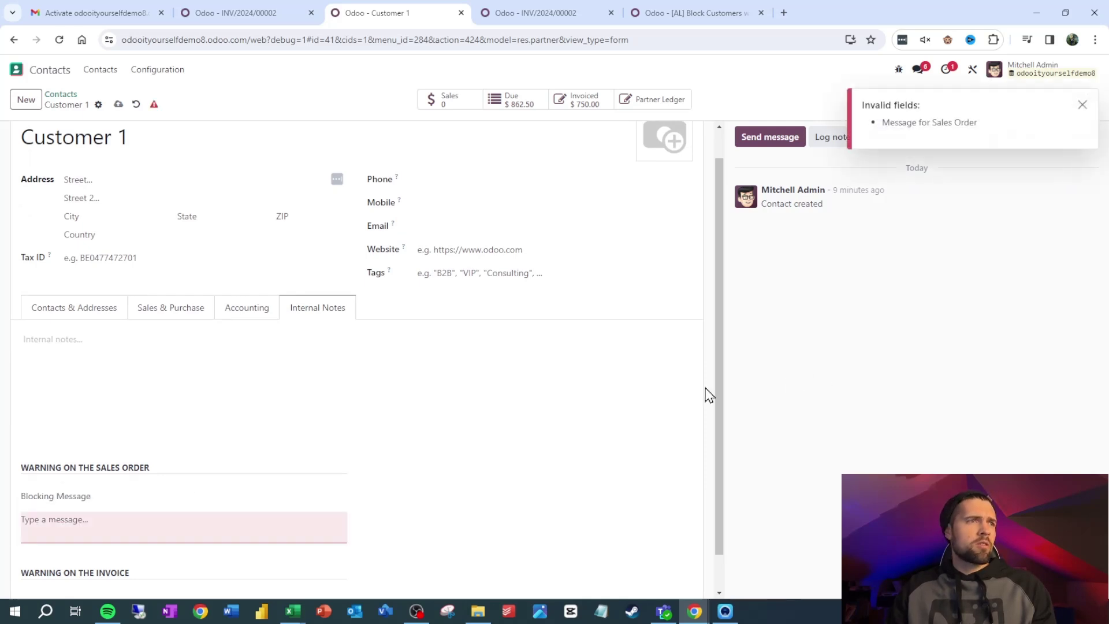
pyautogui.click(136, 104)
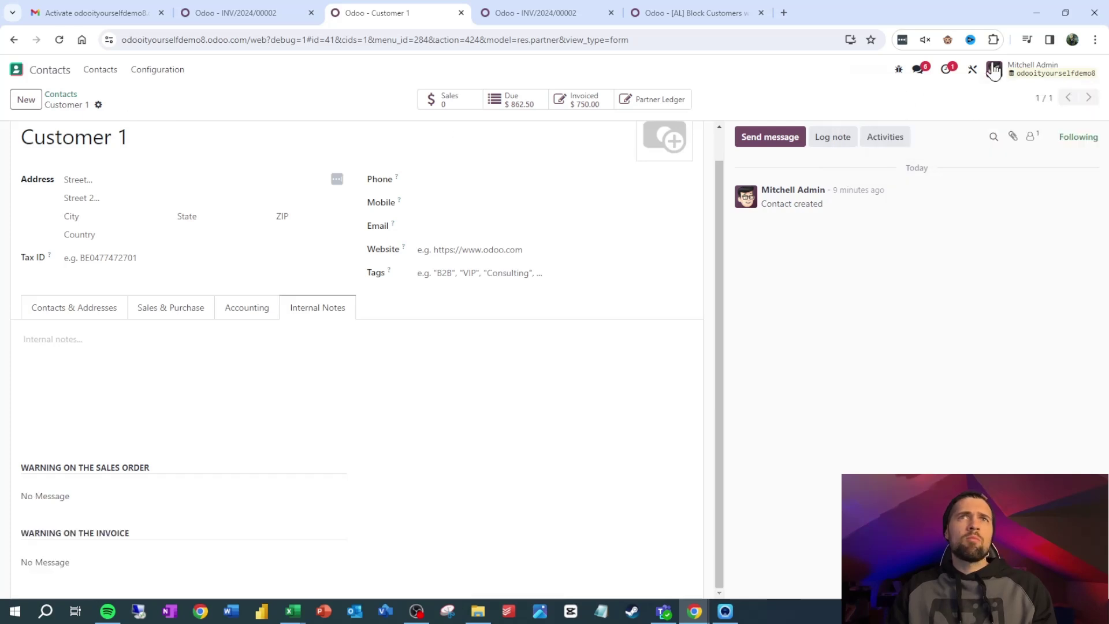
# Open the contact form in Studio and look up the technical name of the sales order warning field under Internal Notes
pyautogui.click(972, 70)
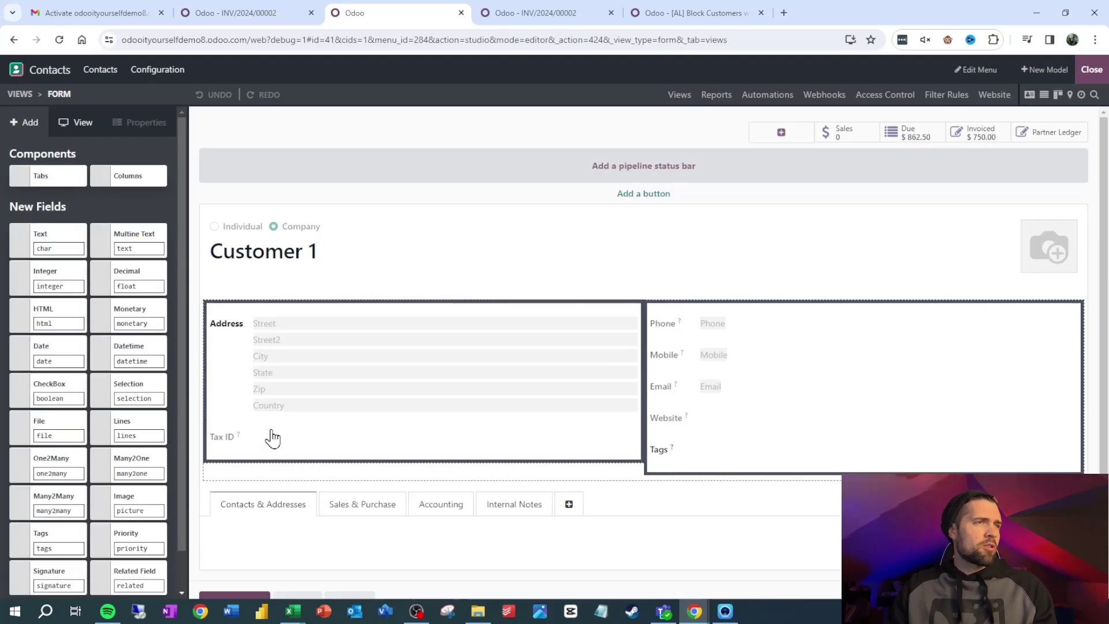
pyautogui.scroll(-2, 324, 410)
pyautogui.click(512, 382)
pyautogui.scroll(-1, 318, 490)
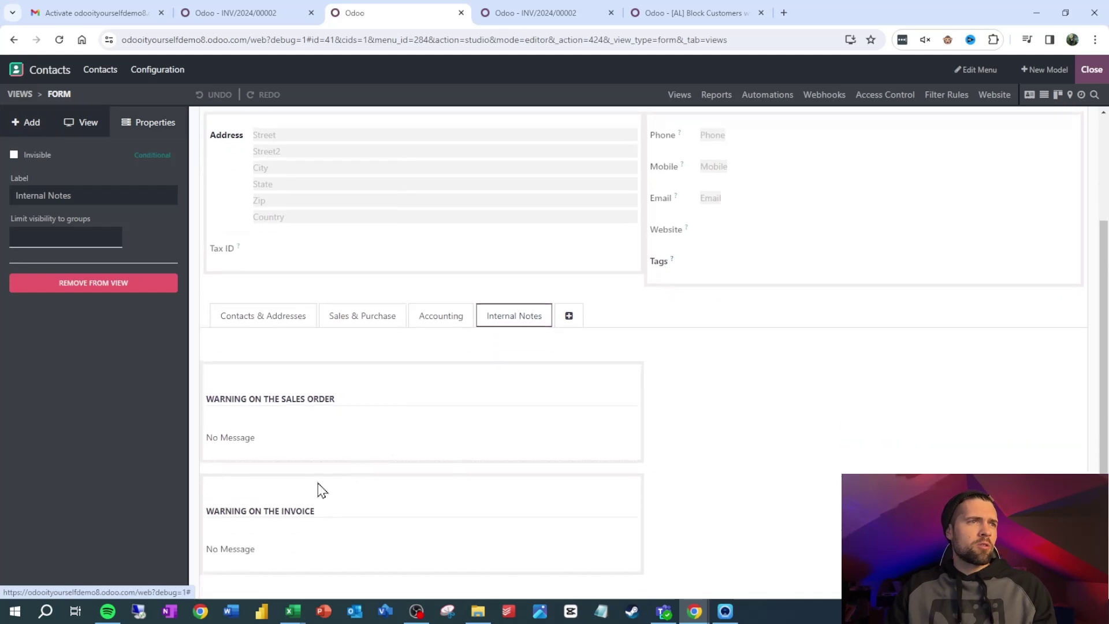
pyautogui.click(254, 440)
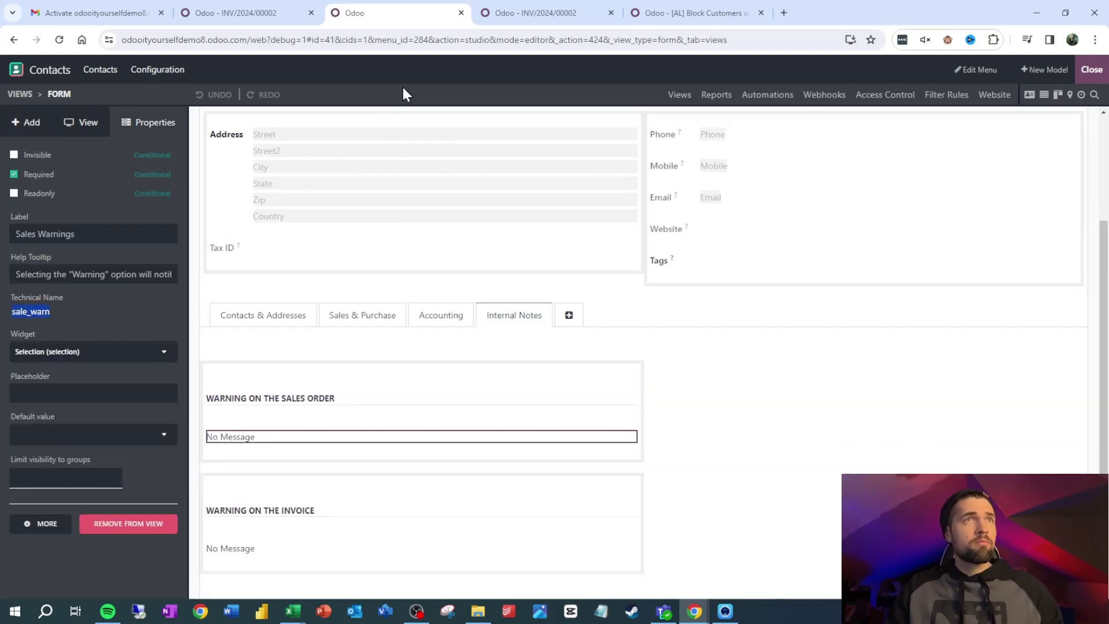
# Extend line 3 of the scheduled action's code to "invoice.partner_id['sale_warn']=", removing the trailing dot after partner_id
pyautogui.click(688, 13)
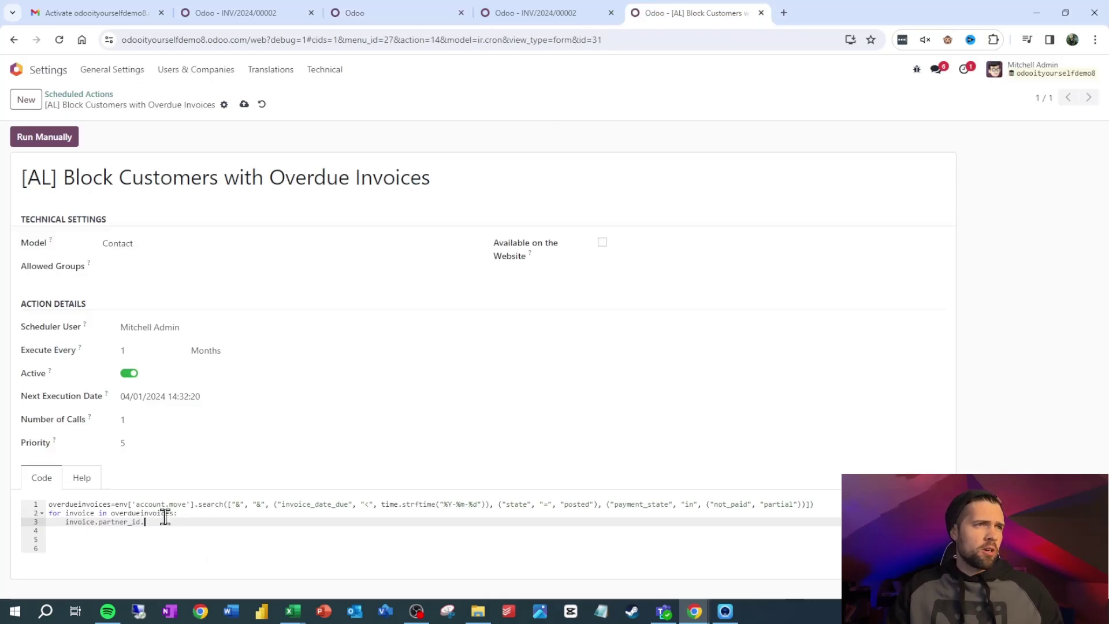
pyautogui.press('BackSpace')
pyautogui.write("['sale_warn")
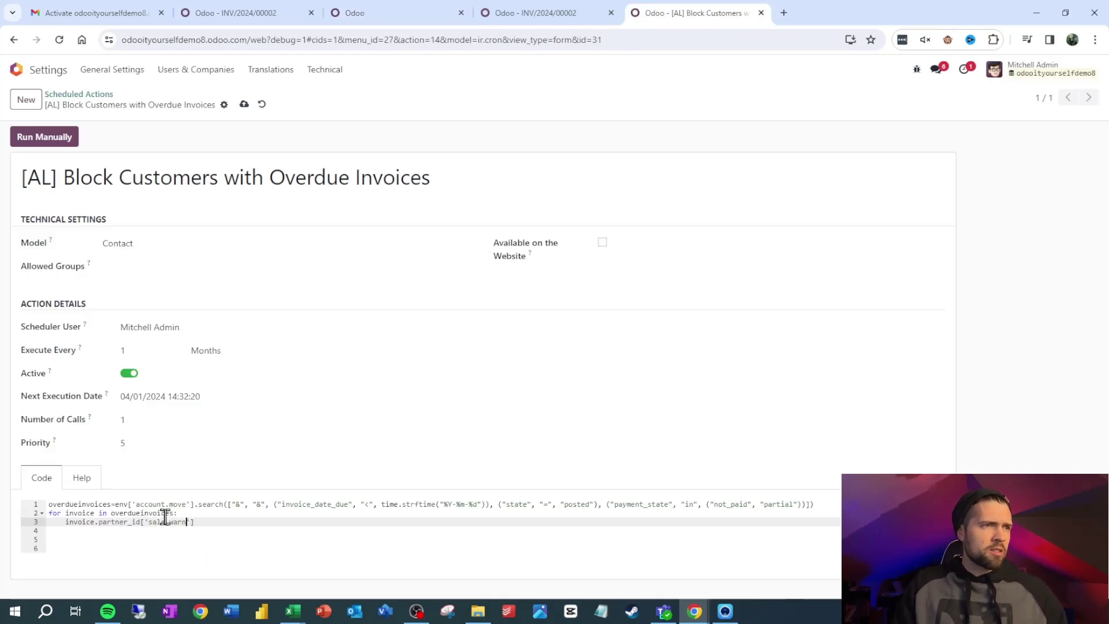
pyautogui.click(227, 523)
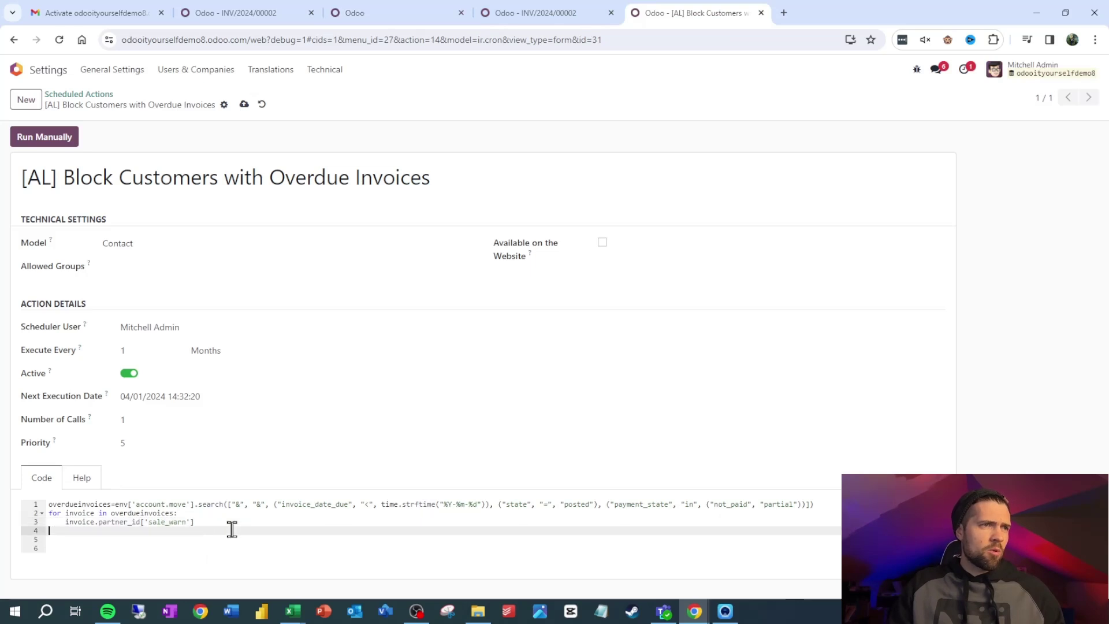
# Open the full definition of the Sales Warnings field from Studio and look up its selection option values
pyautogui.click(543, 12)
pyautogui.click(399, 13)
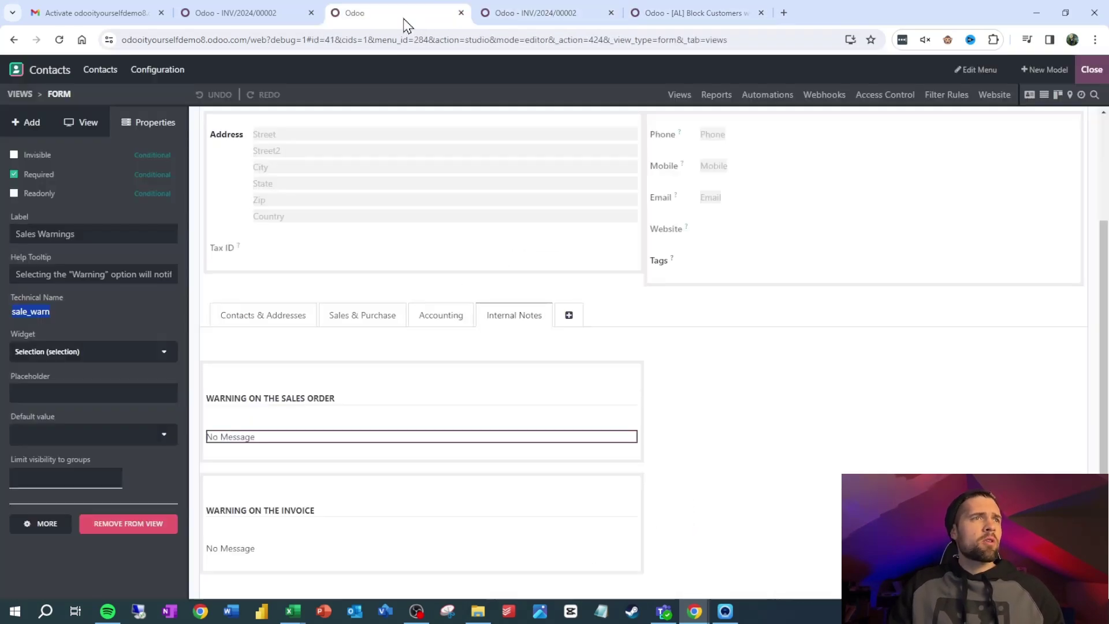
pyautogui.click(47, 523)
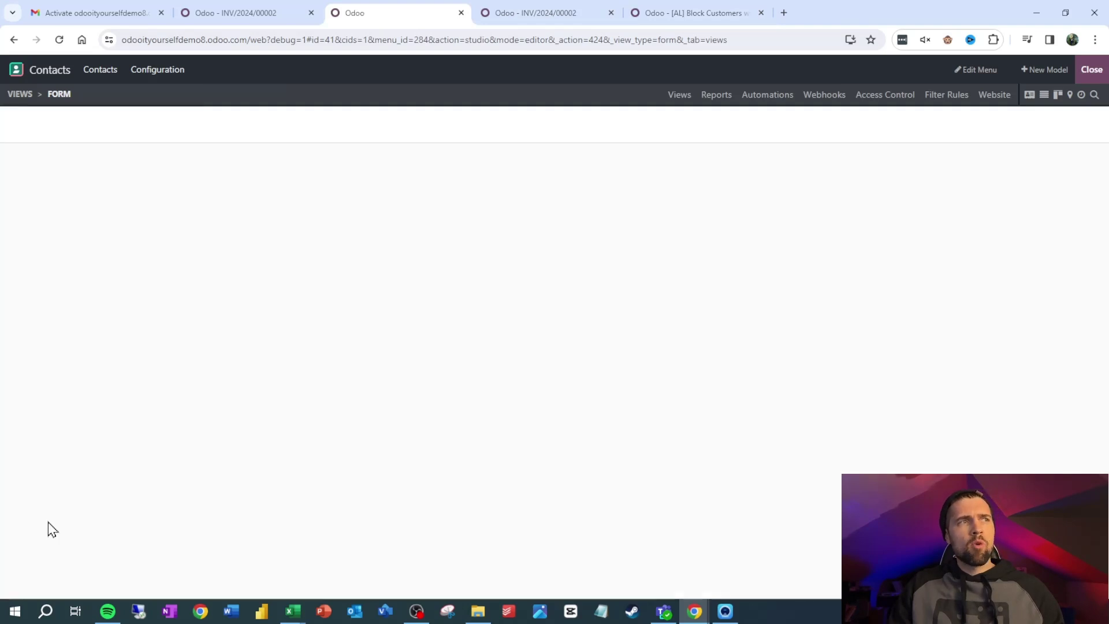
pyautogui.scroll(-3, 304, 338)
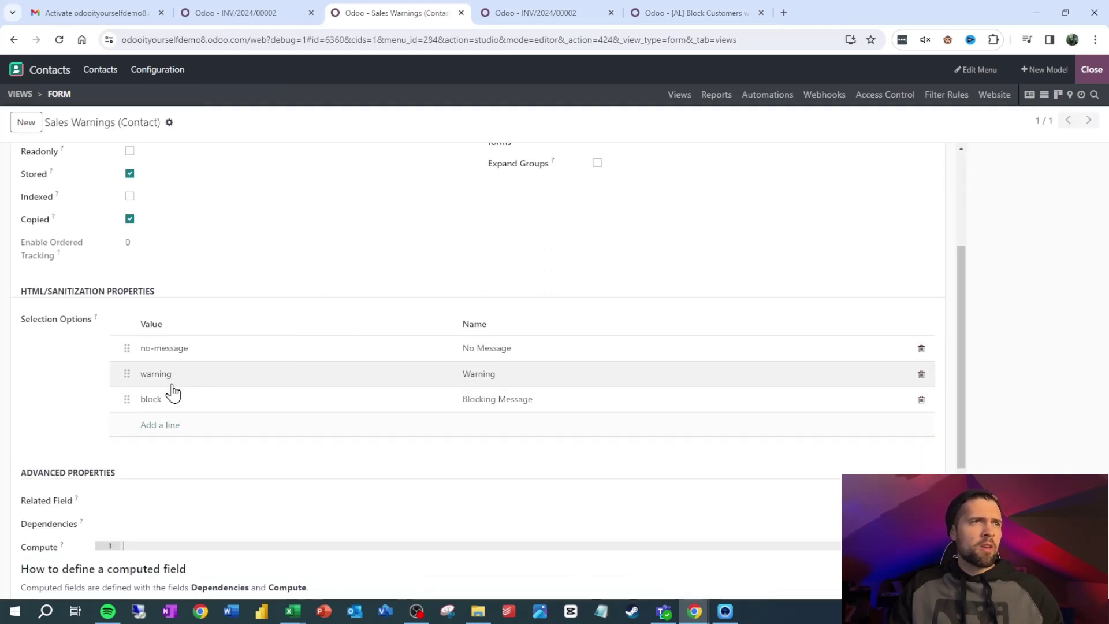
# Complete line 3 of the scheduled action's code by assigning 'block' to sale_warn, and start a new indented line
pyautogui.click(709, 13)
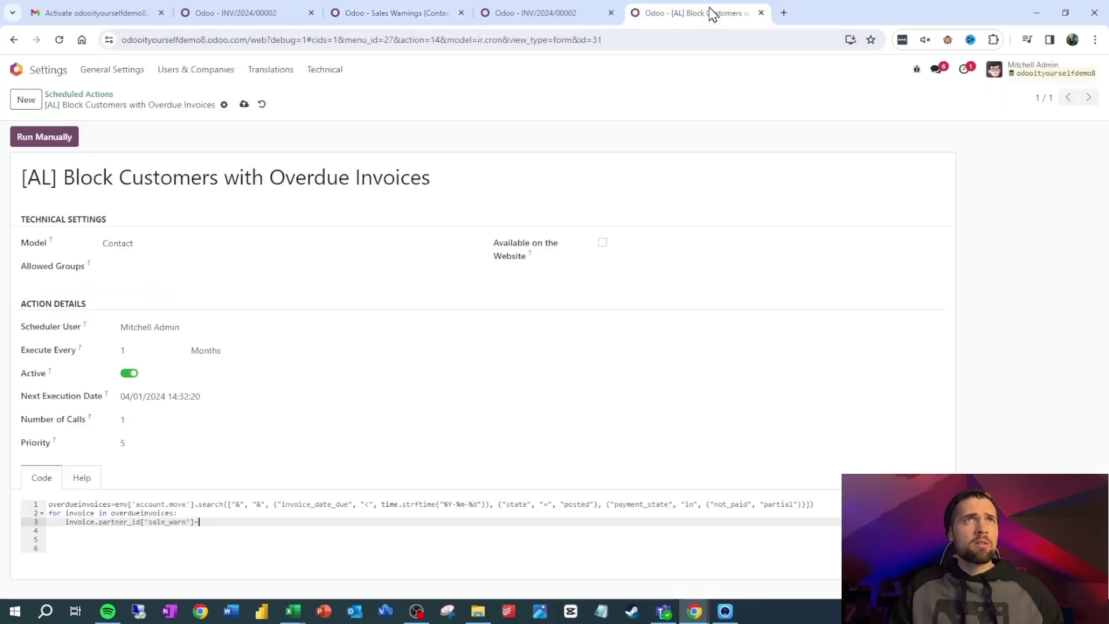
pyautogui.write("'bloc")
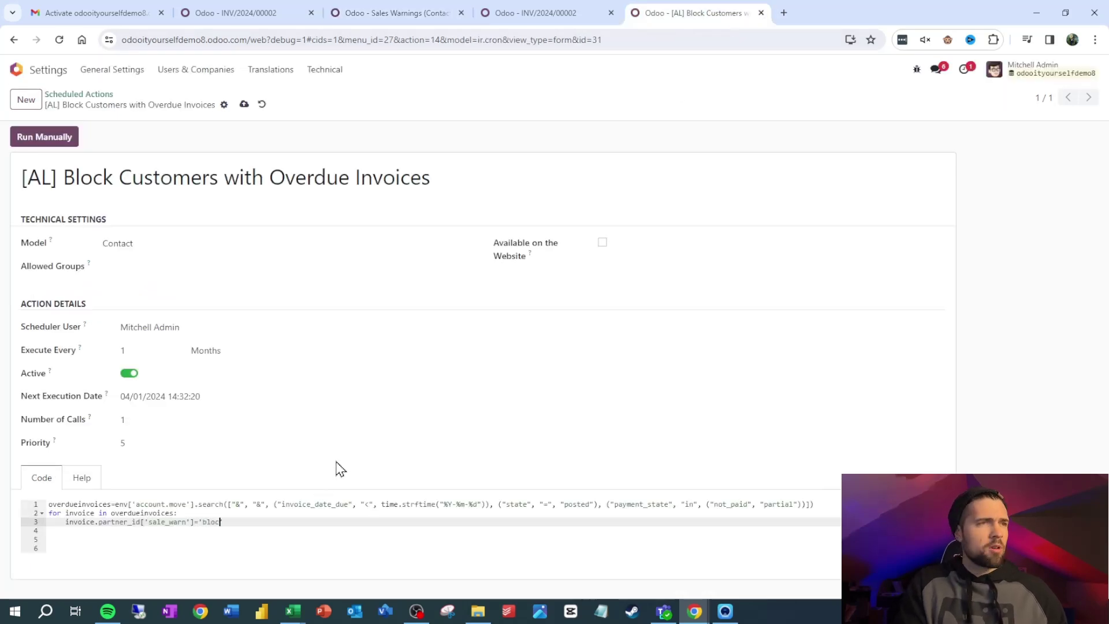
pyautogui.write("k'")
pyautogui.press('Return')
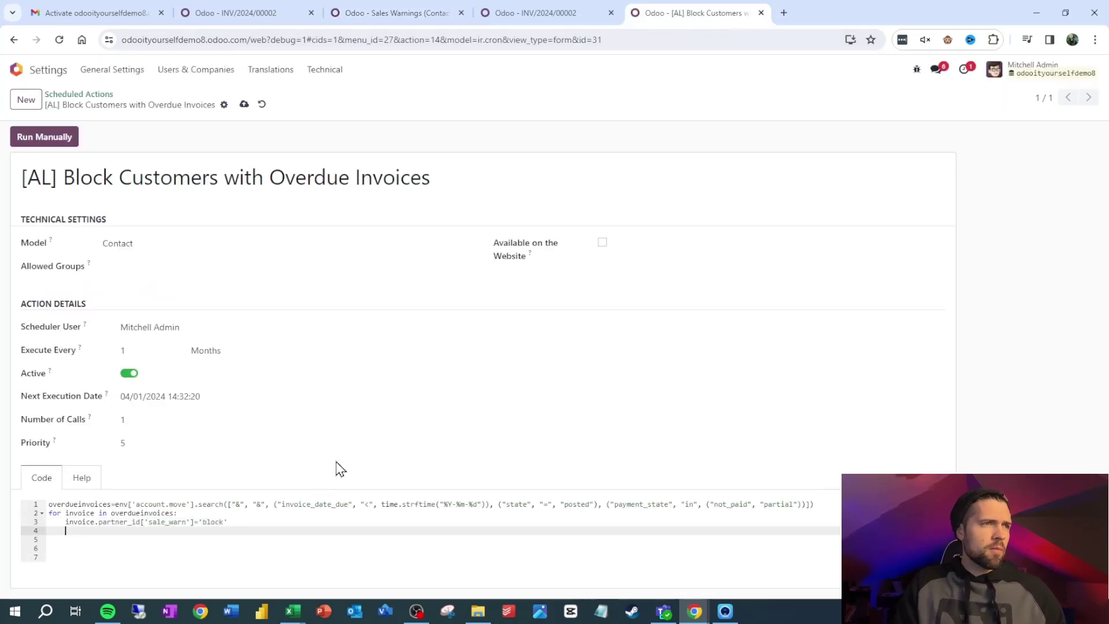
# Duplicate the sale_warn assignment from line 3 onto line 4 of the code
pyautogui.moveTo(65, 522); pyautogui.dragTo(224, 521)
pyautogui.hotkey('ctrl', 'c')
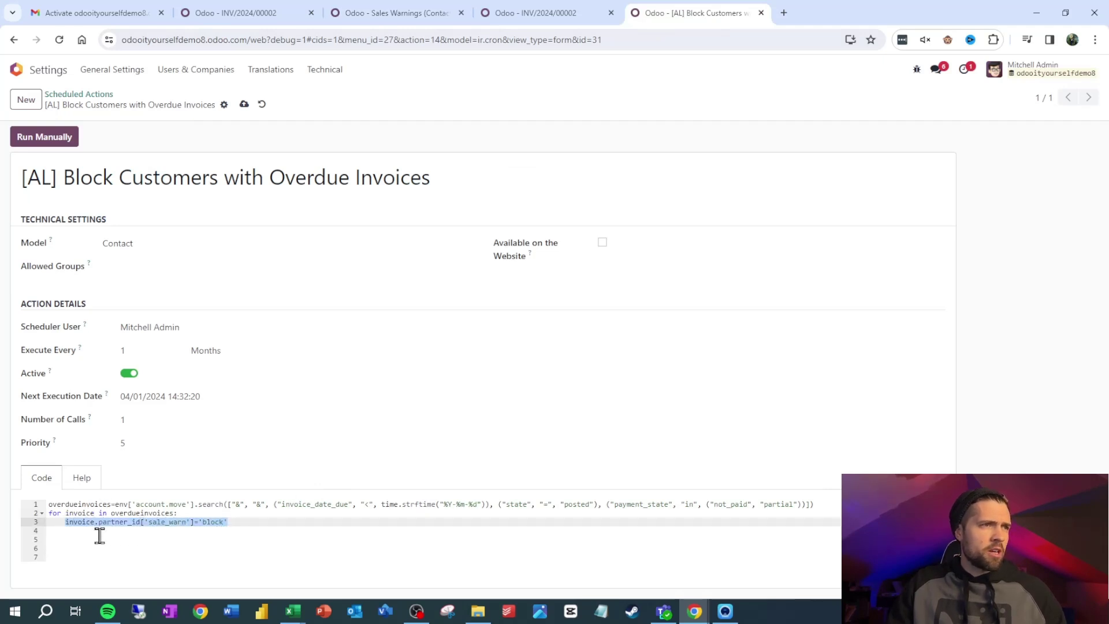
pyautogui.click(99, 530)
pyautogui.hotkey('ctrl', 'v')
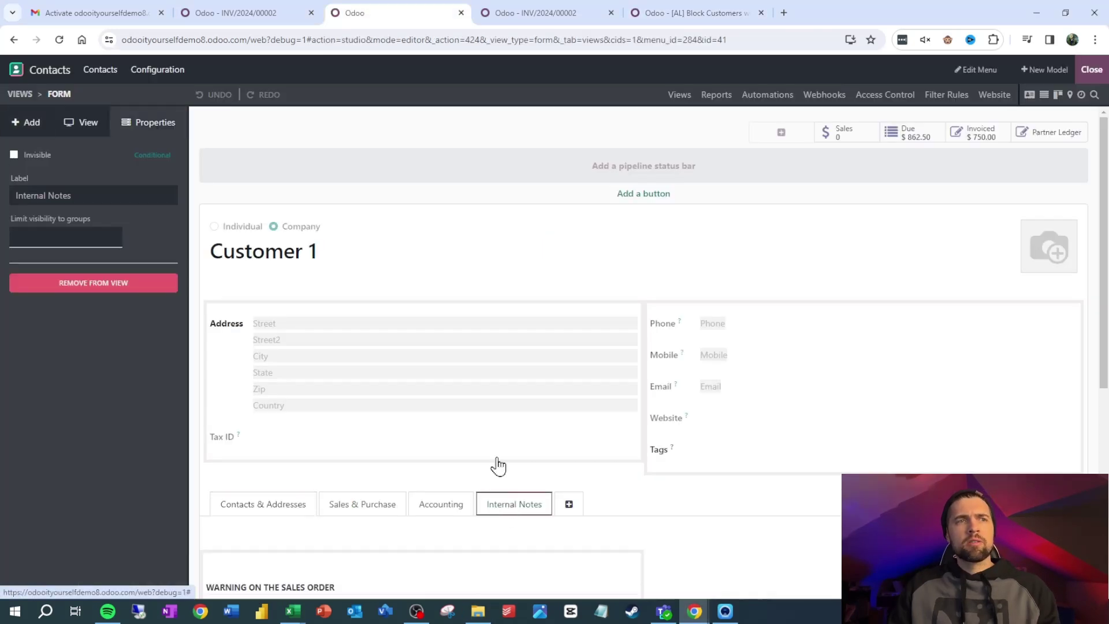
# Show invisible elements in the Studio contact form and copy the technical name of the sales order warning's Message field
pyautogui.scroll(-3, 439, 393)
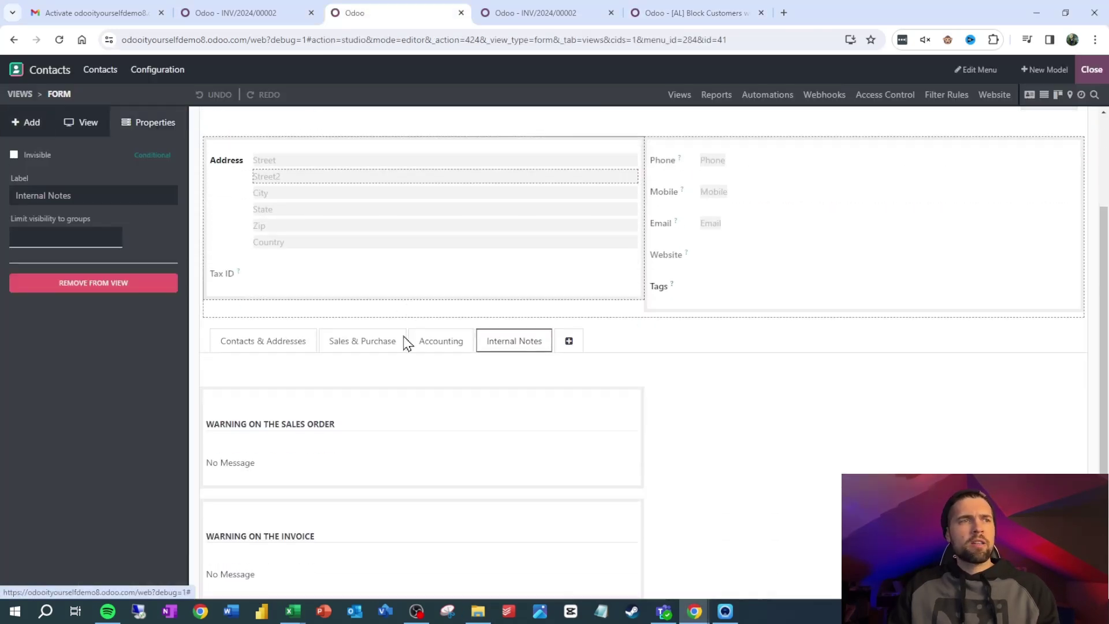
pyautogui.click(87, 123)
pyautogui.click(64, 211)
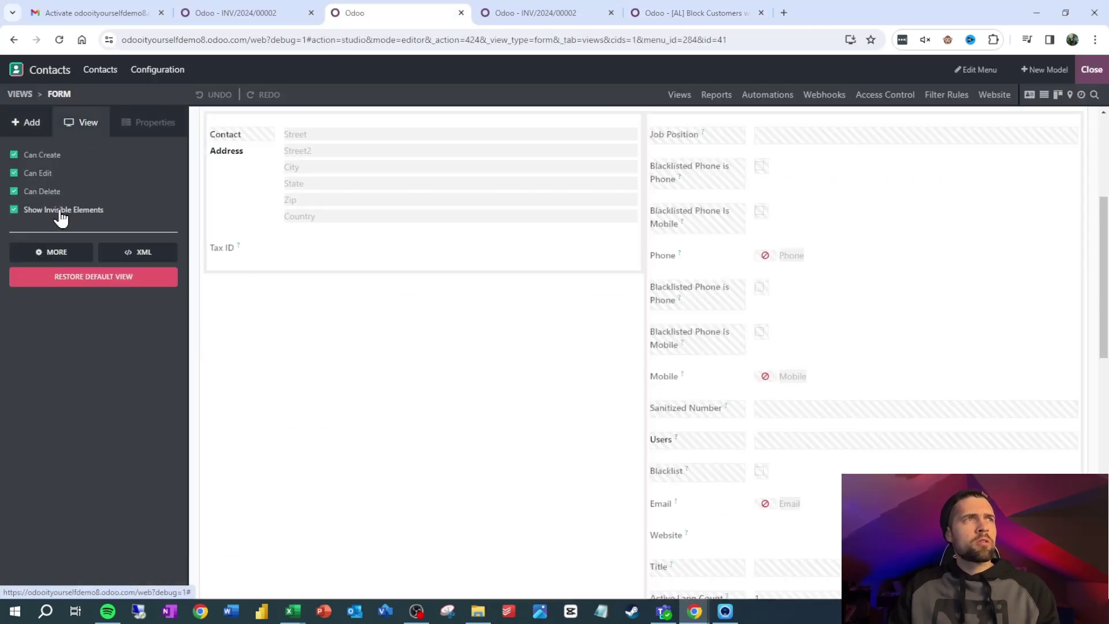
pyautogui.scroll(-7, 464, 287)
pyautogui.scroll(-3, 470, 341)
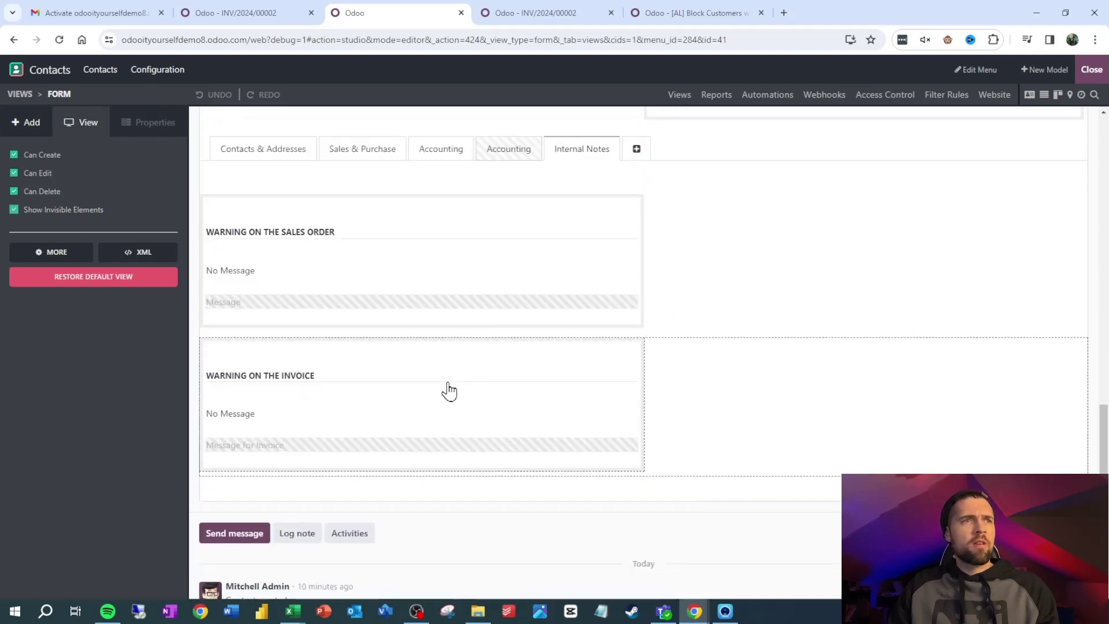
pyautogui.click(269, 303)
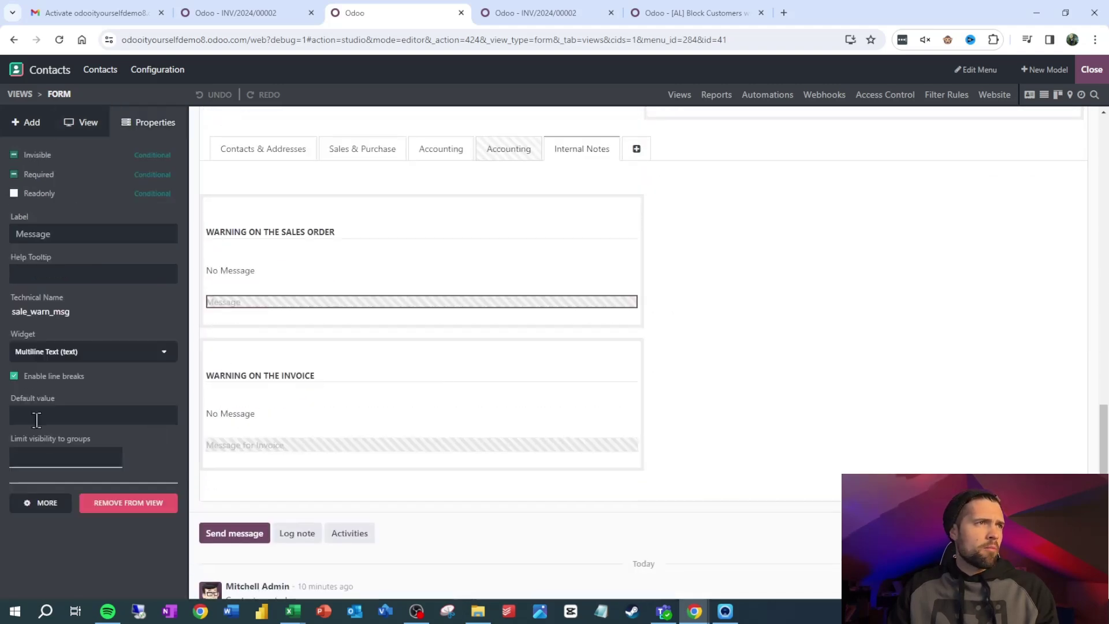
pyautogui.doubleClick(40, 311)
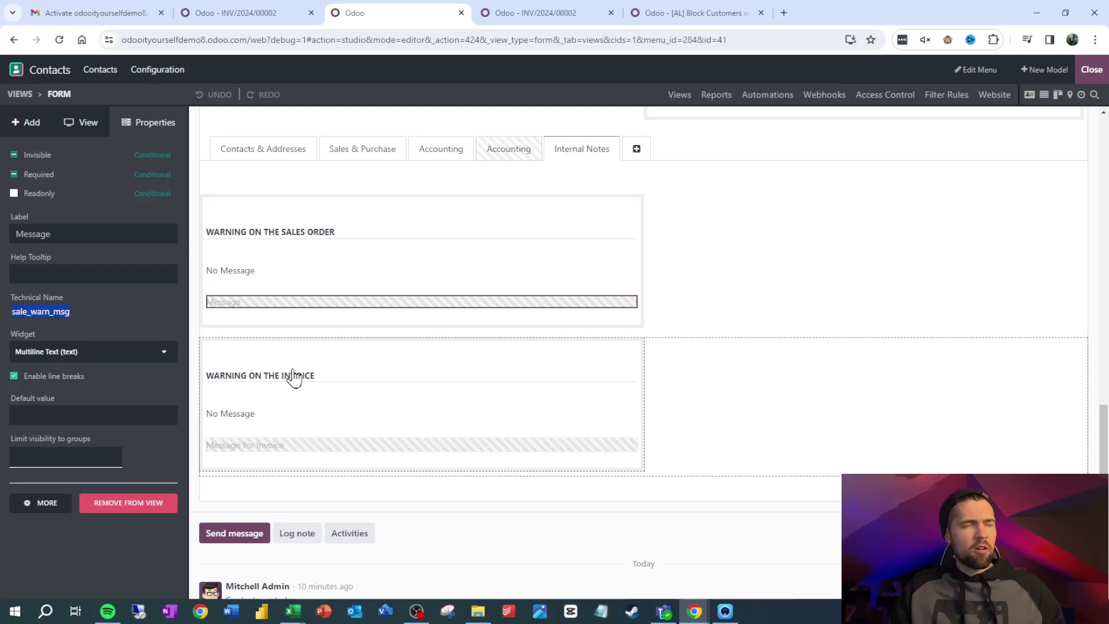
# Change line 4 to assign sale_warn_msg the text 'This customer has overdue invoices. Please have the customer pay their overdue invoices before requesting further sales.'
pyautogui.click(675, 16)
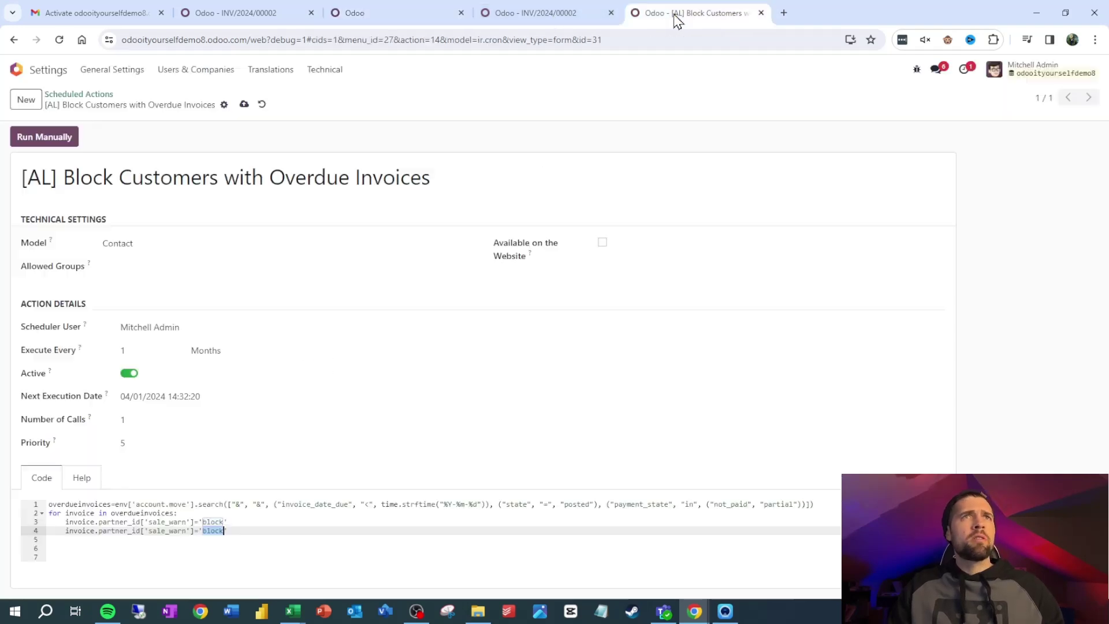
pyautogui.doubleClick(167, 530)
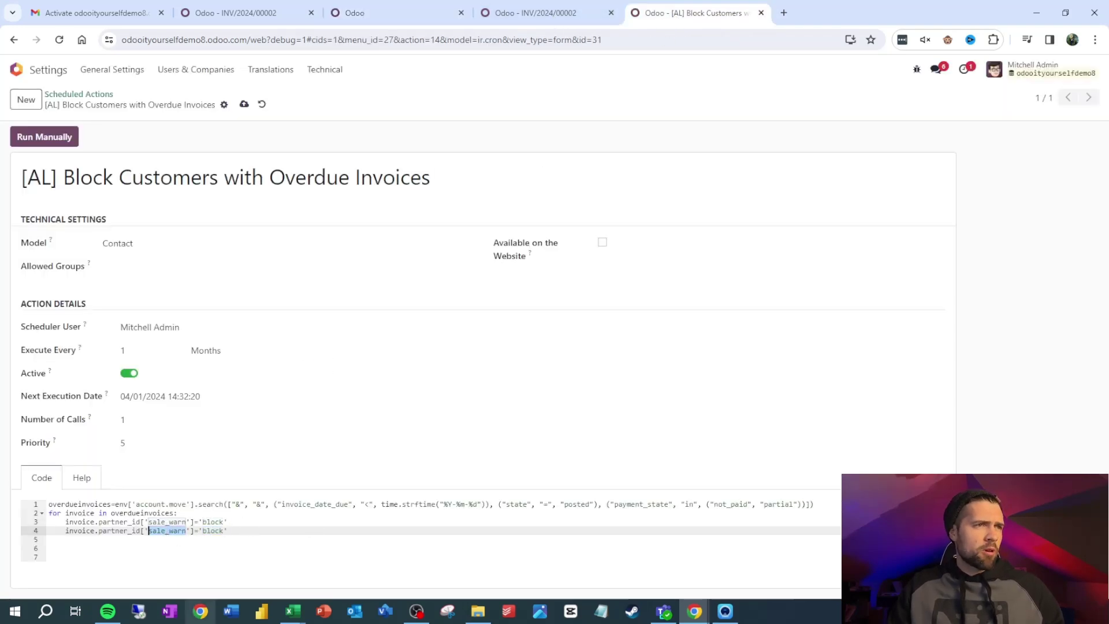
pyautogui.hotkey('ctrl', 'v')
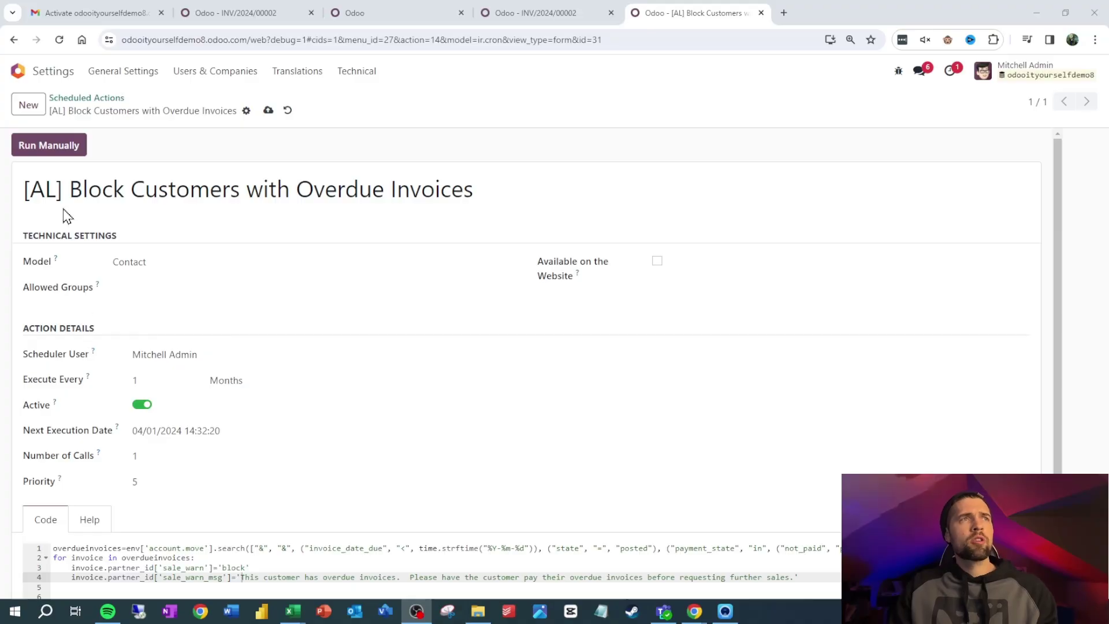
# Save the scheduled action and run it manually
pyautogui.click(268, 110)
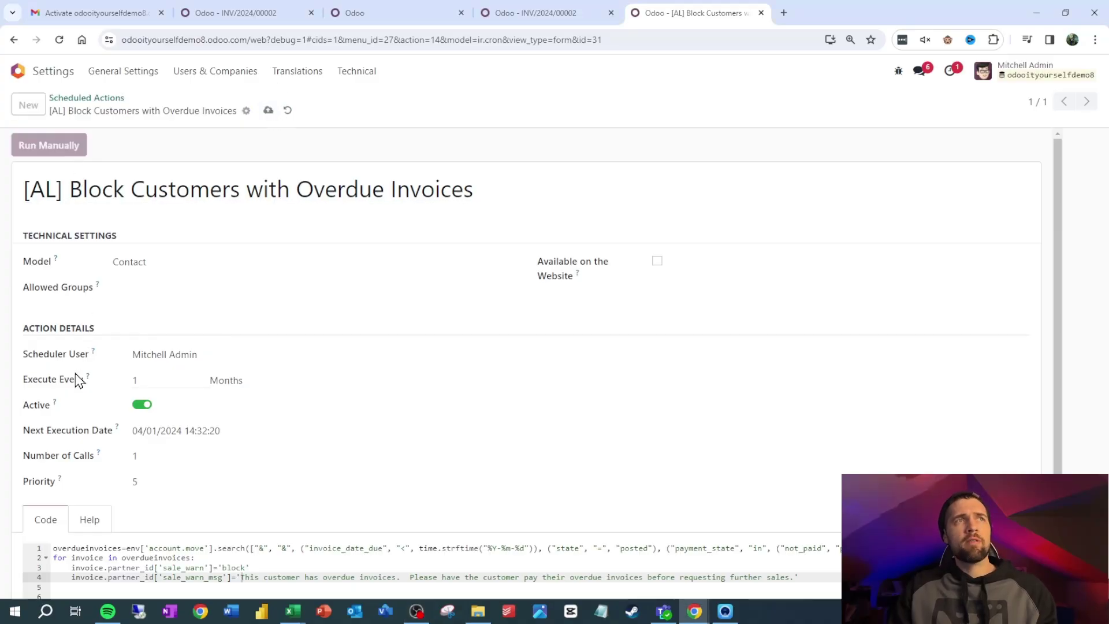
pyautogui.click(55, 149)
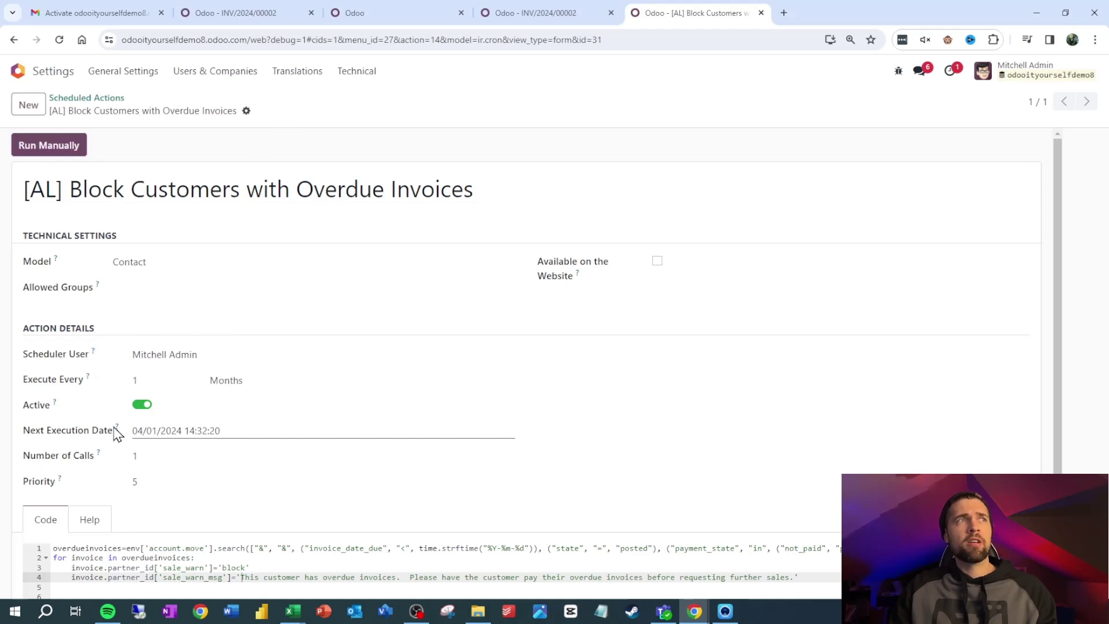
# Close Studio on the contact form and start a new quotation in Sales
pyautogui.click(426, 15)
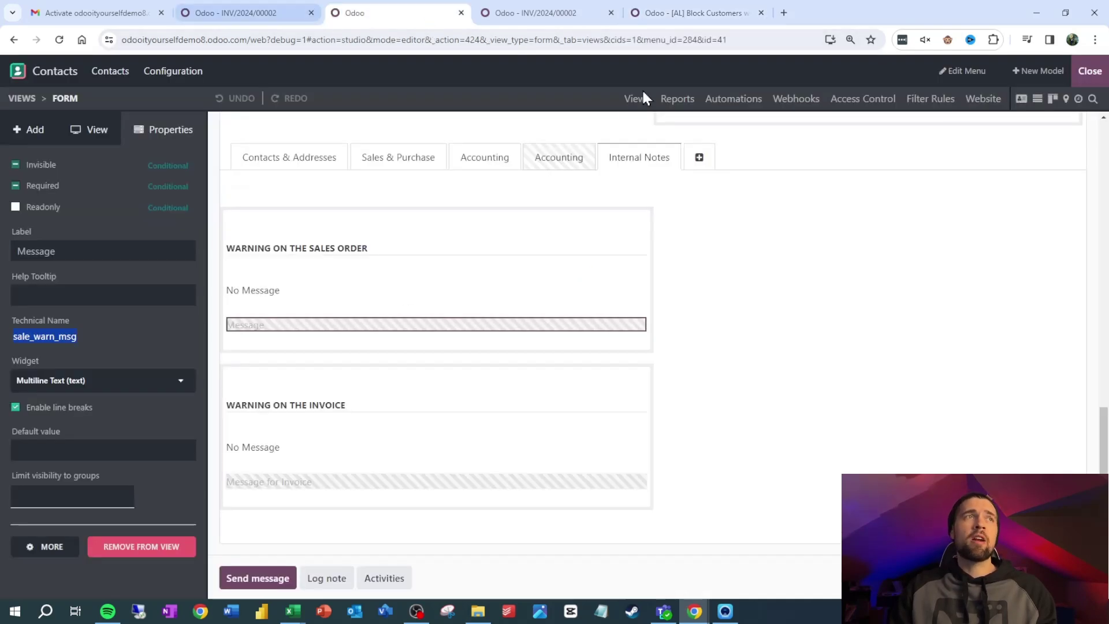
pyautogui.click(1089, 71)
pyautogui.click(18, 70)
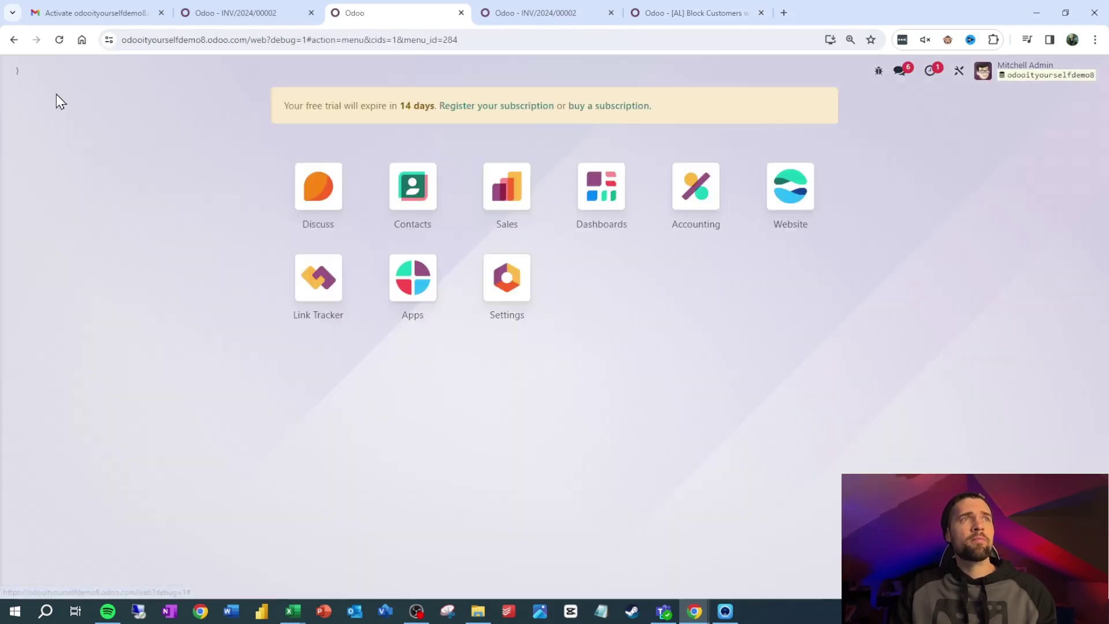
pyautogui.click(525, 213)
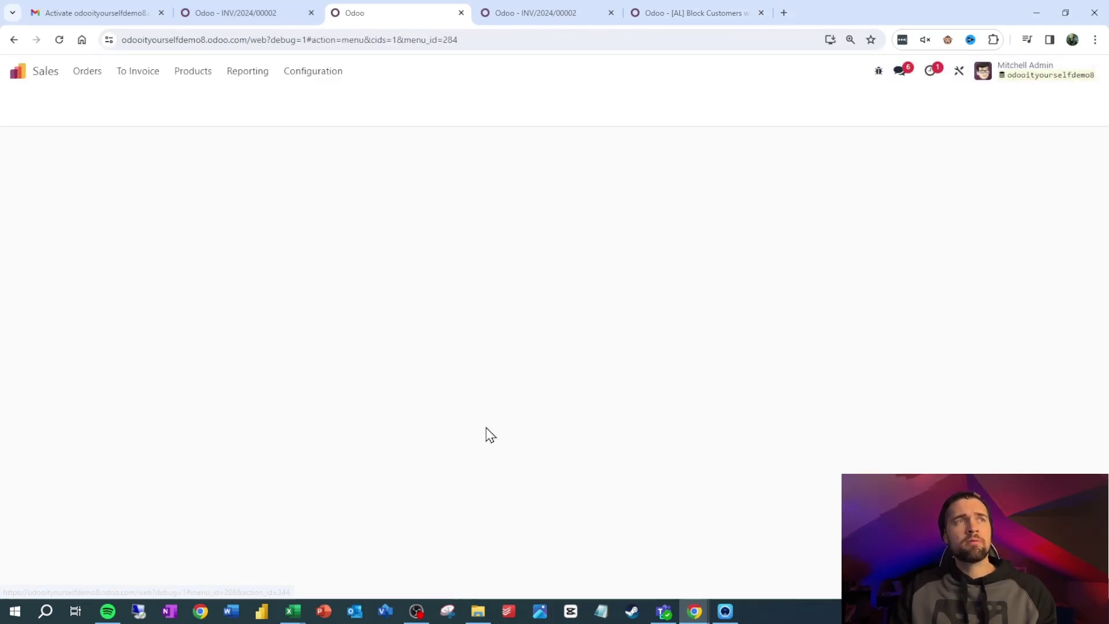
pyautogui.click(28, 104)
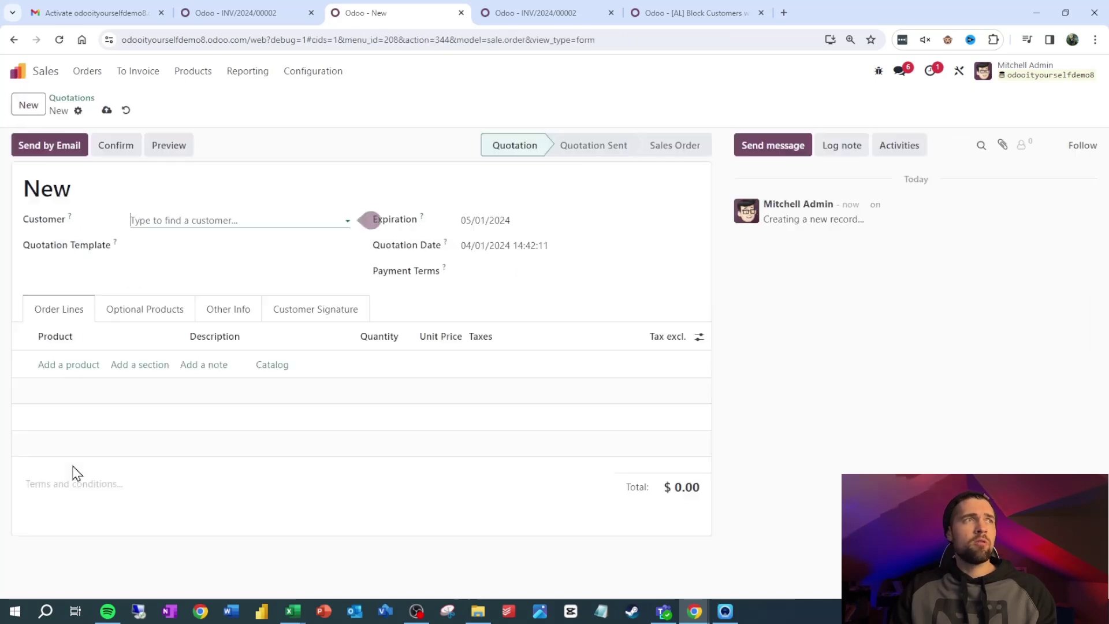
# Select Customer 1 as the new quotation's customer to test the sales warning
pyautogui.click(201, 220)
pyautogui.write('Customer 1')
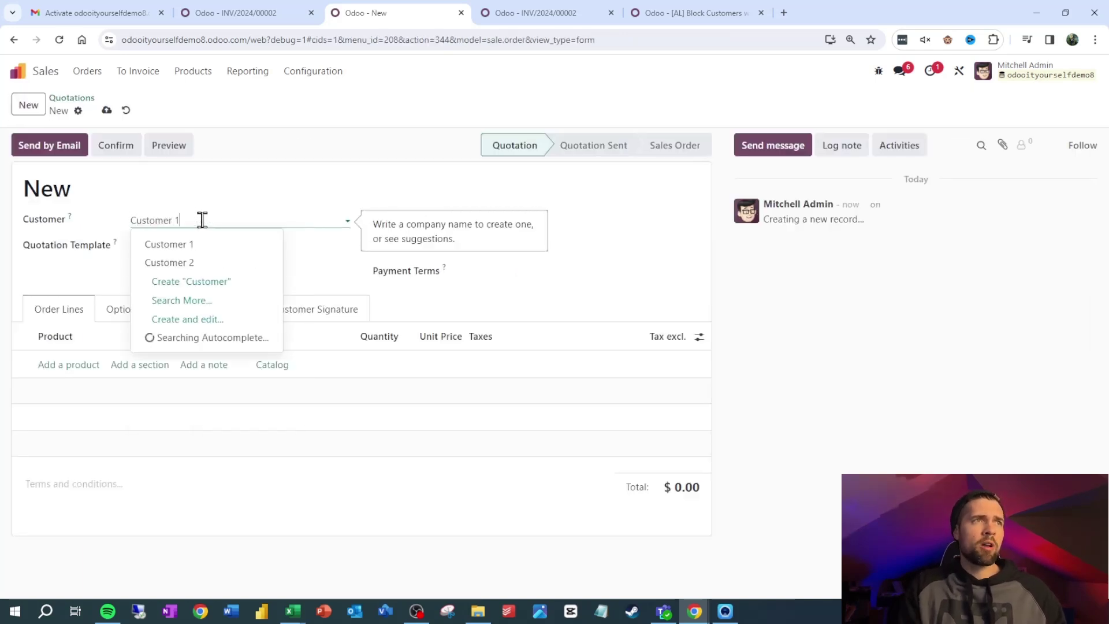
pyautogui.click(227, 247)
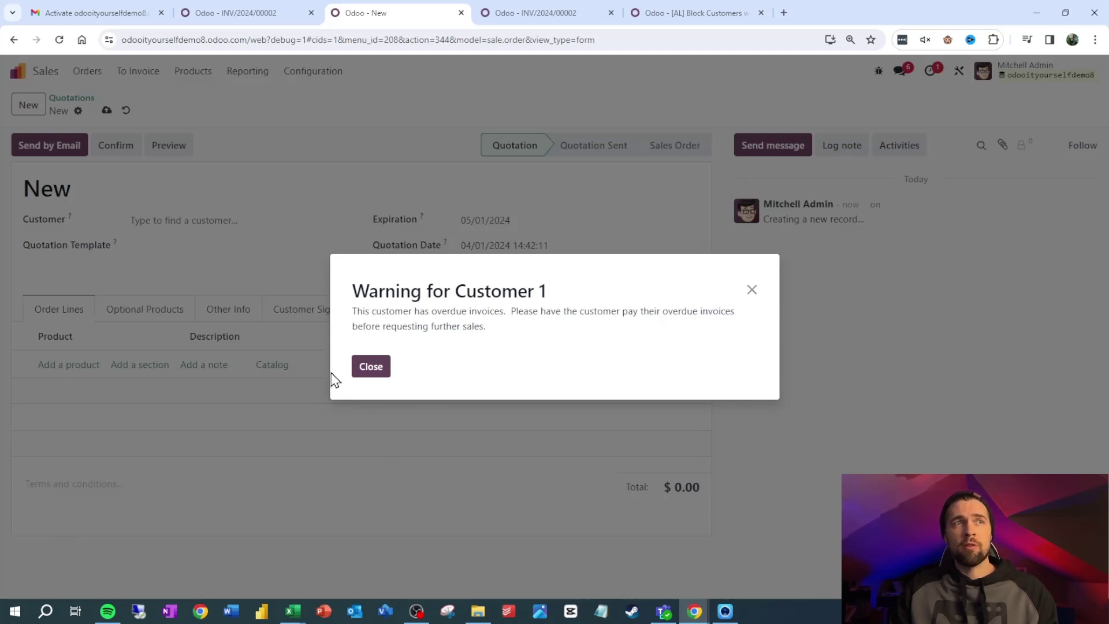
# Dismiss the warning for Customer 1 and select Customer 2 as the quotation's customer instead
pyautogui.click(368, 374)
pyautogui.click(186, 223)
pyautogui.write('Custome')
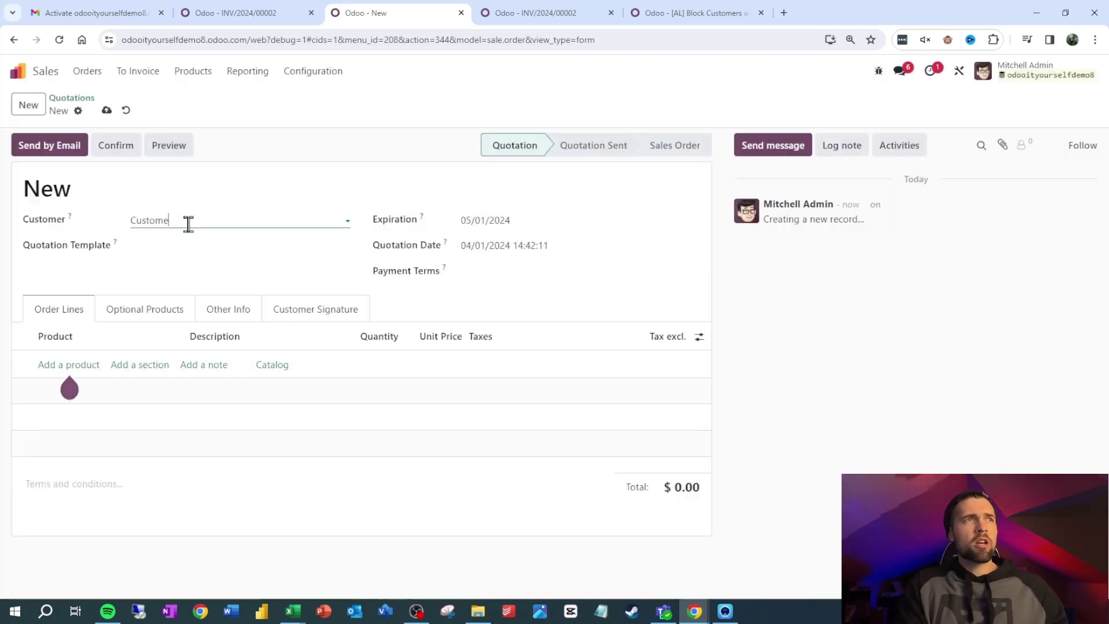
pyautogui.write('r 2')
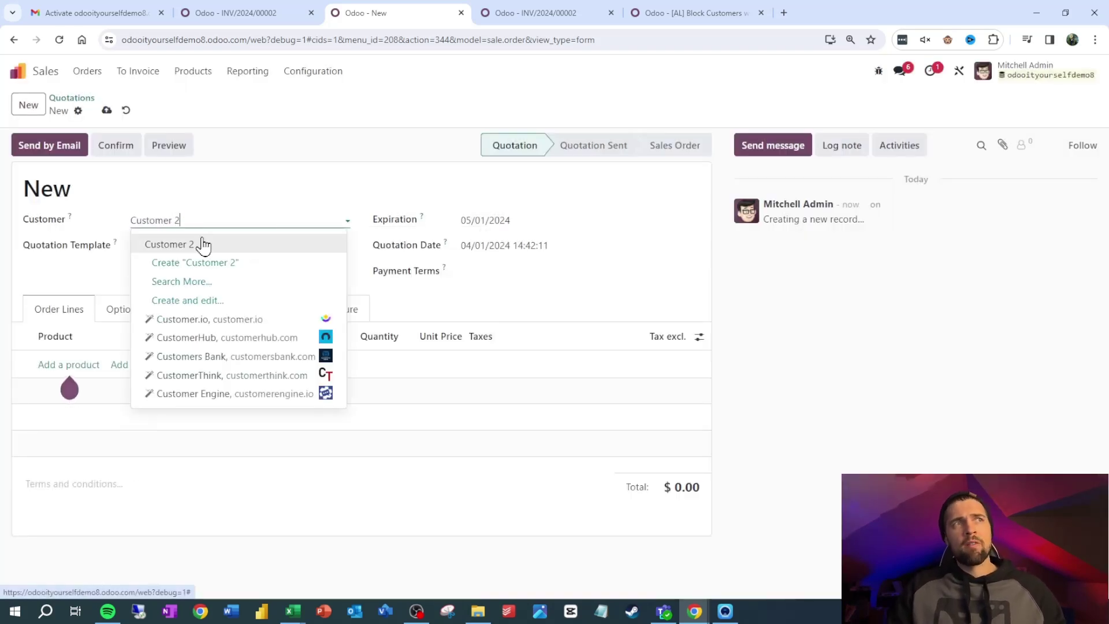
pyautogui.click(204, 245)
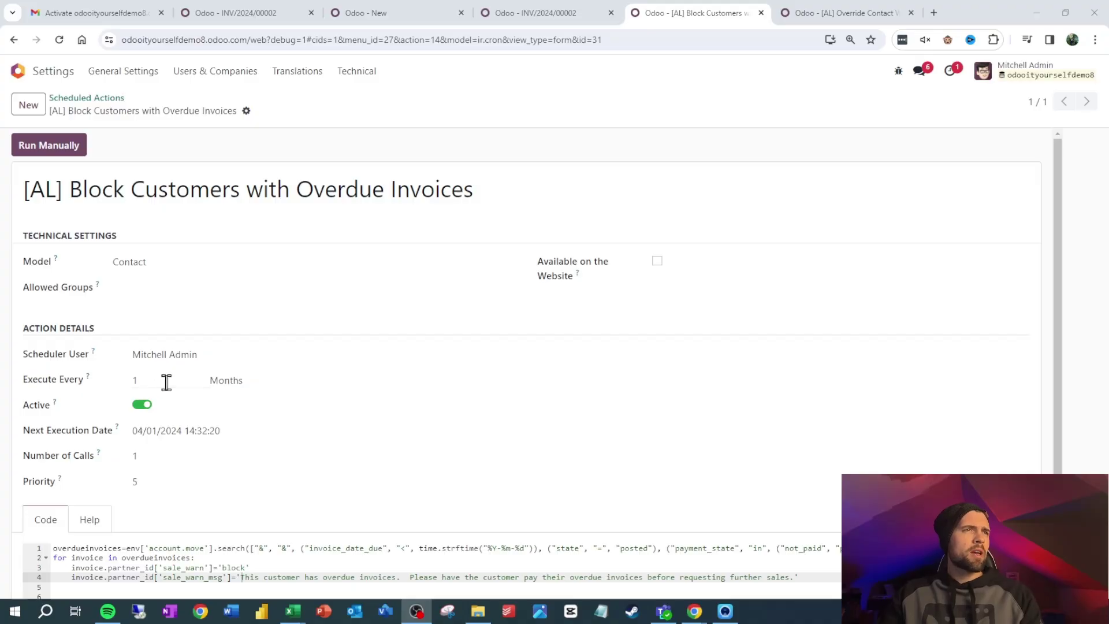
# Set the overdue-invoice scheduled action to execute every 1 day
pyautogui.doubleClick(167, 383)
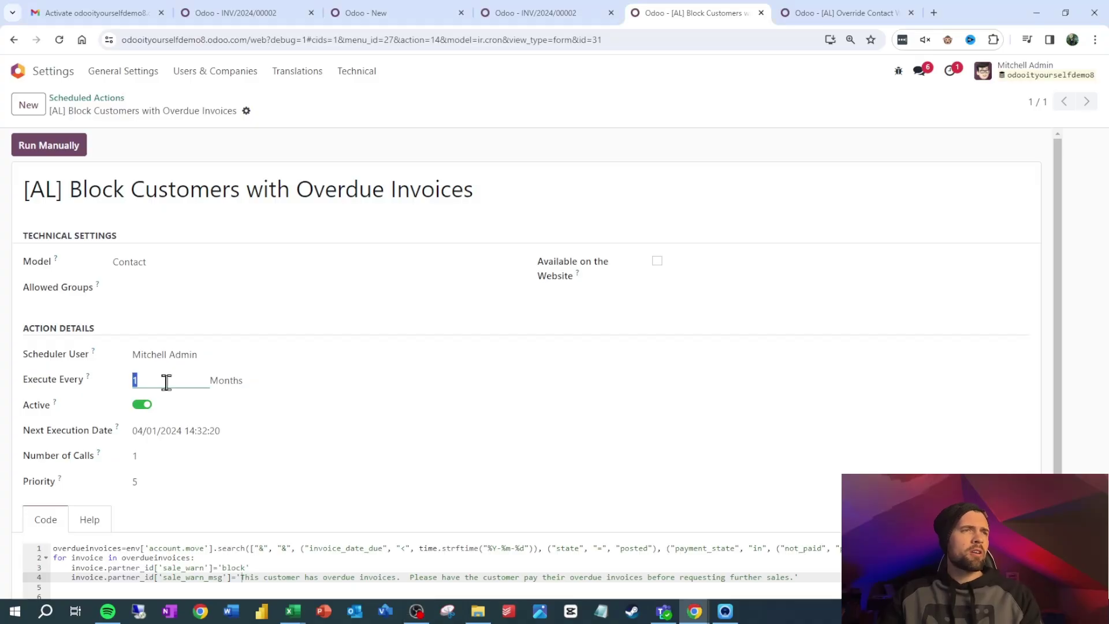
pyautogui.click(222, 380)
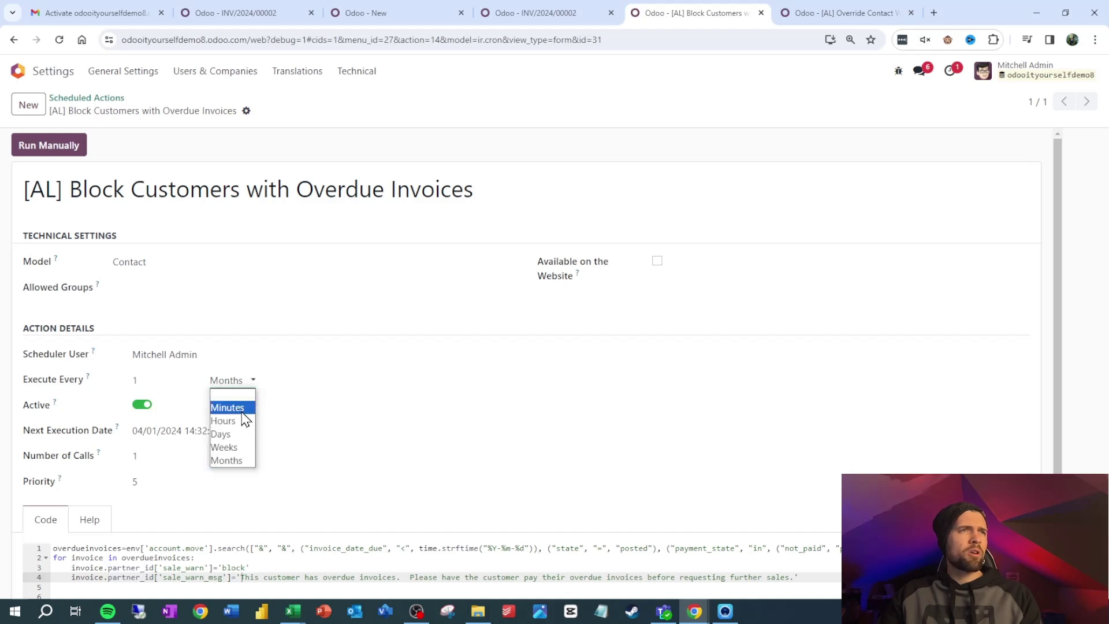
pyautogui.click(243, 433)
# Set the scheduled action's next execution time to 23:55 and its number of calls to -1
pyautogui.click(181, 437)
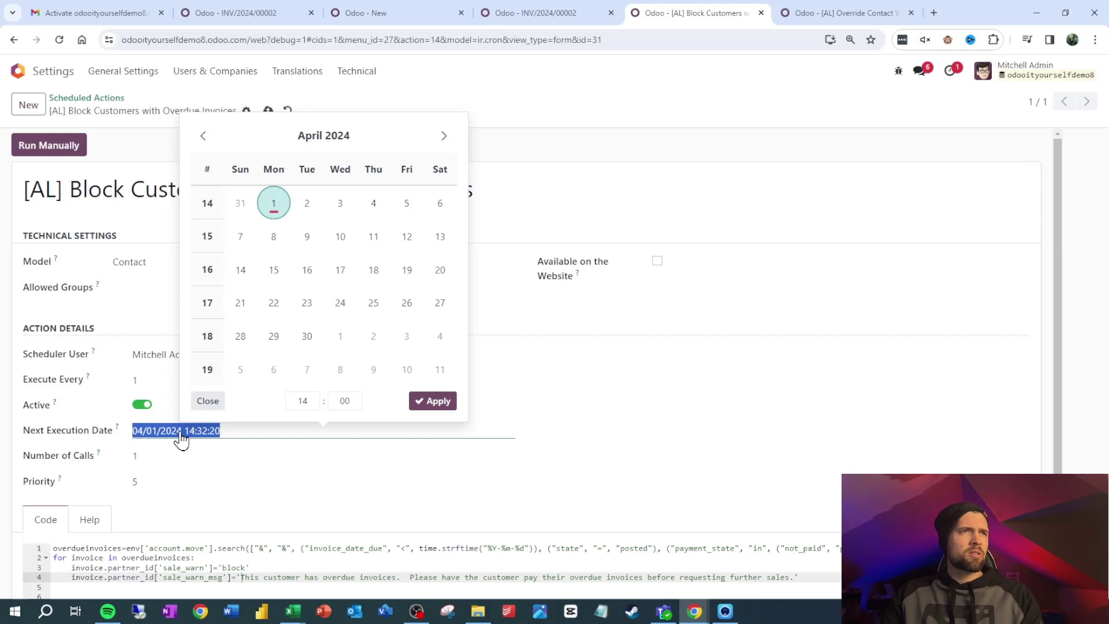
pyautogui.click(303, 400)
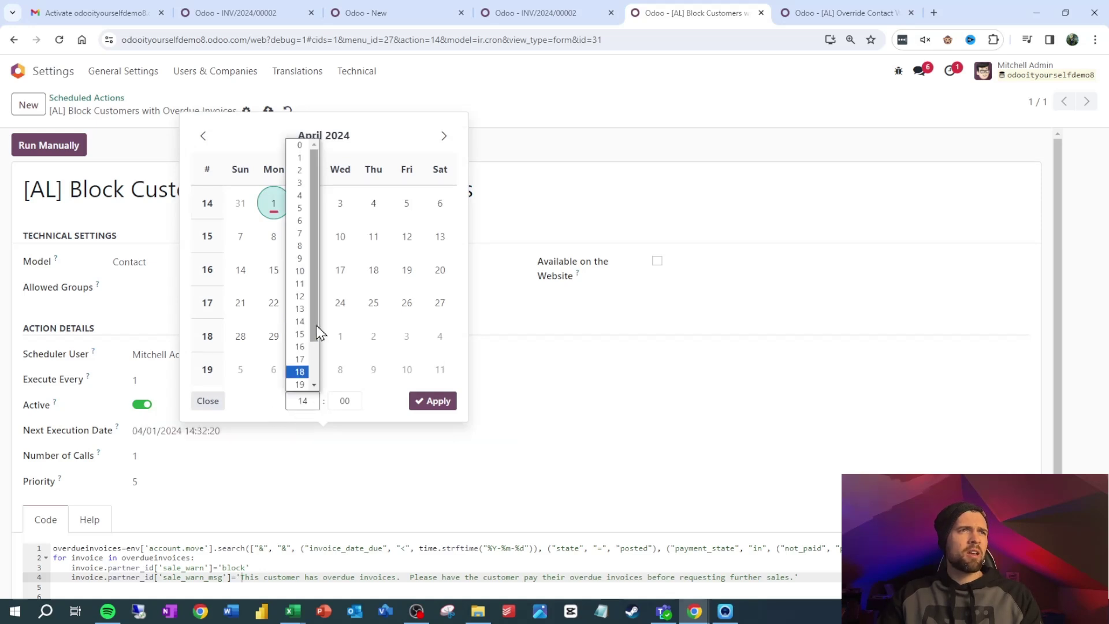
pyautogui.click(299, 384)
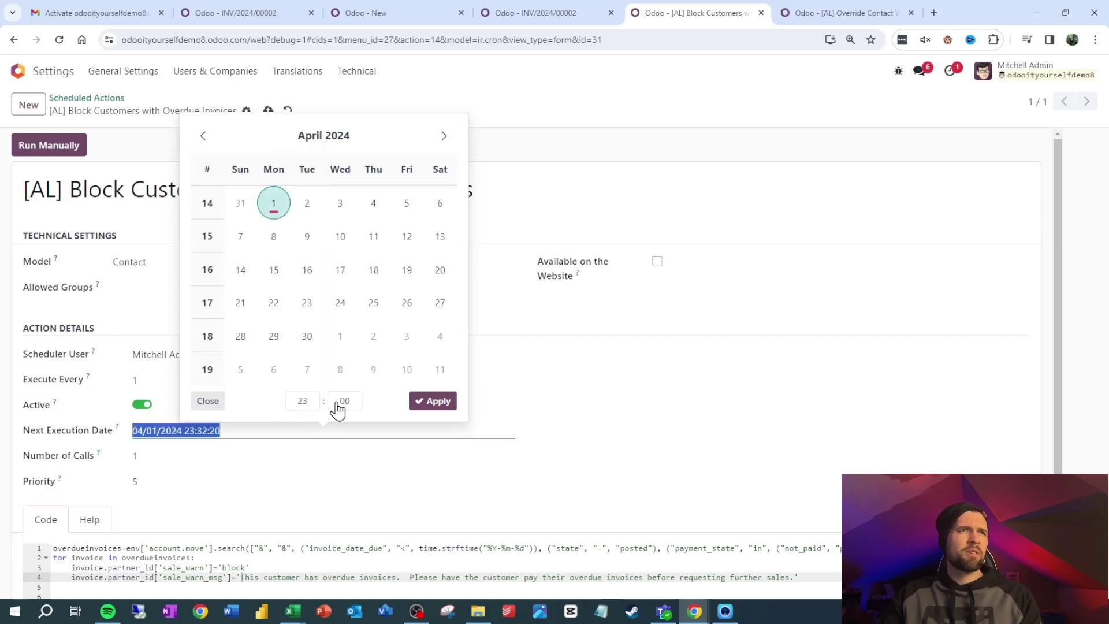
pyautogui.click(344, 401)
pyautogui.click(347, 555)
pyautogui.click(432, 400)
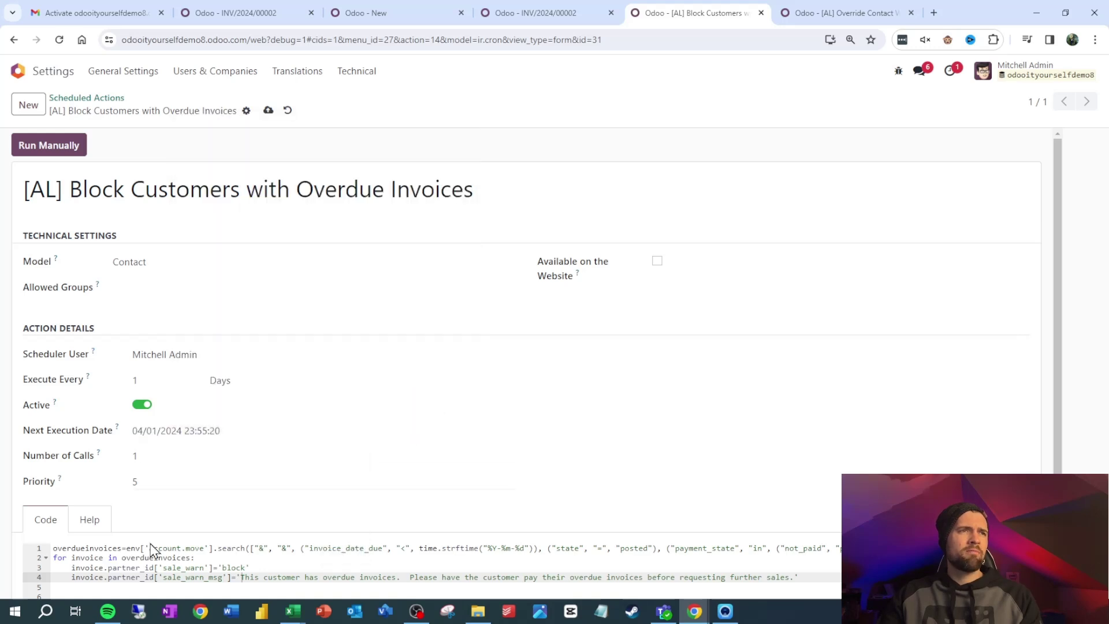
pyautogui.click(161, 456)
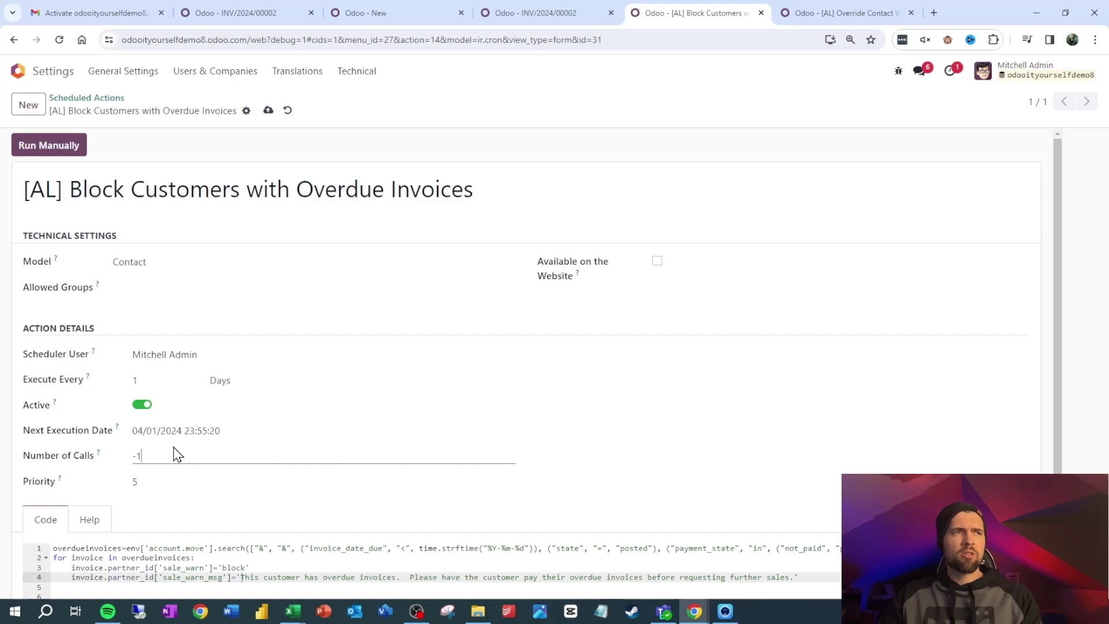
pyautogui.click(568, 443)
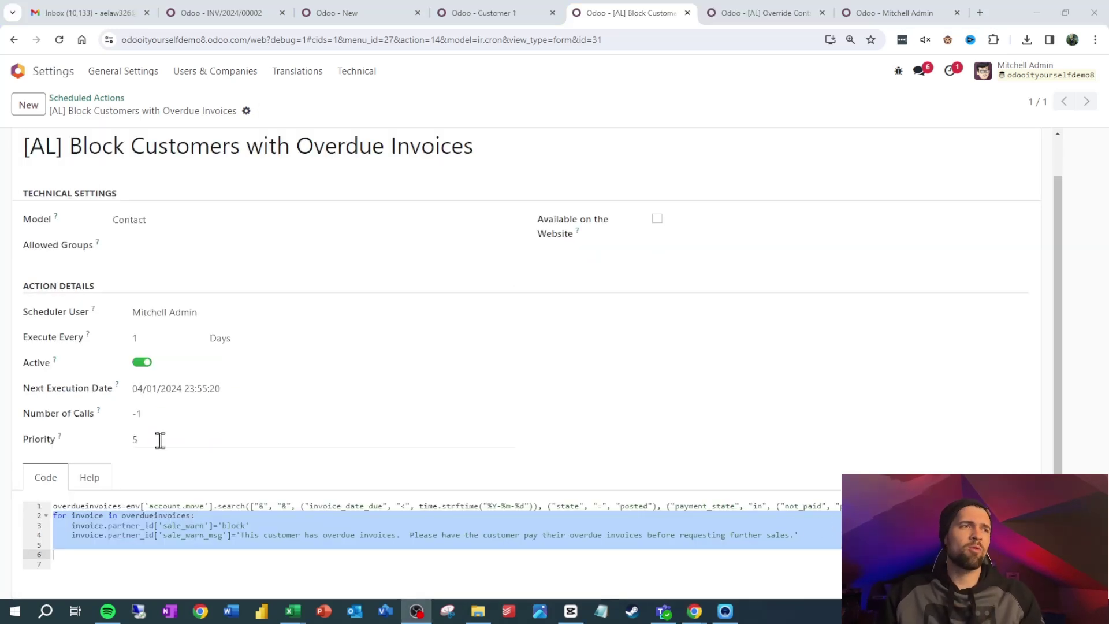
# Insert a new first code line that assigns warnmsgstring the message text copied from the sale_warn_msg assignment
pyautogui.click(54, 506)
pyautogui.press('Return')
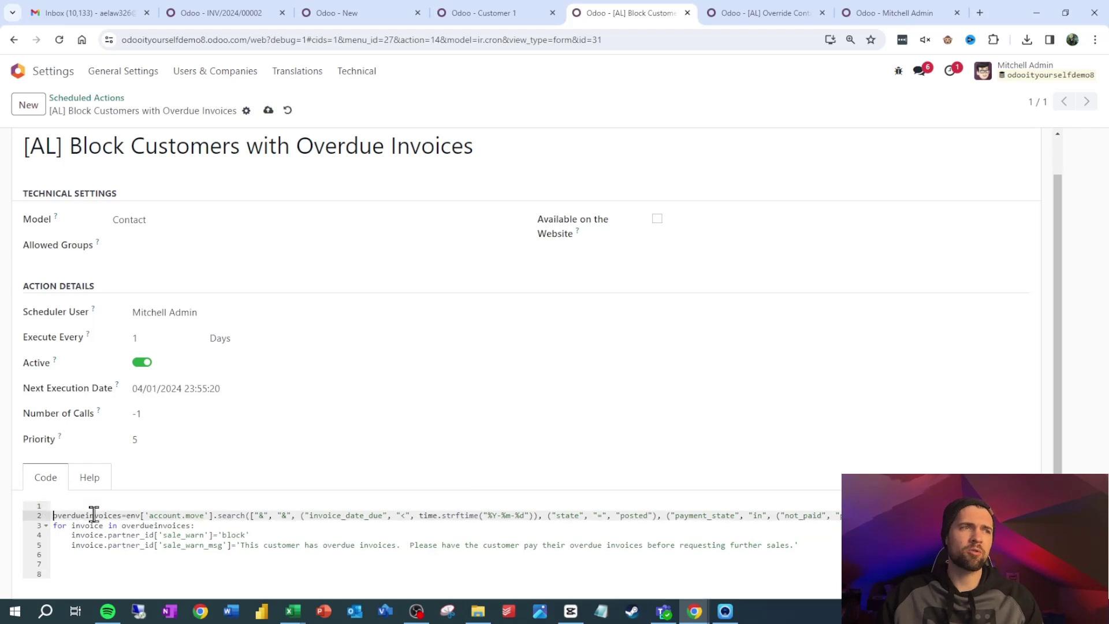
pyautogui.press('Up')
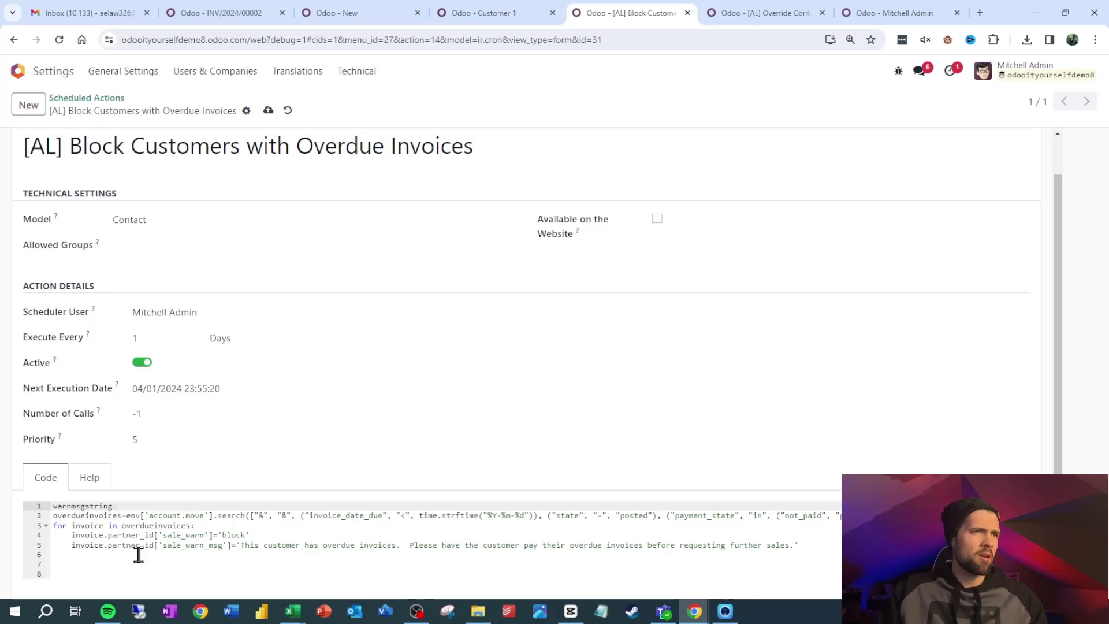
pyautogui.moveTo(236, 547); pyautogui.dragTo(805, 543)
pyautogui.click(805, 545)
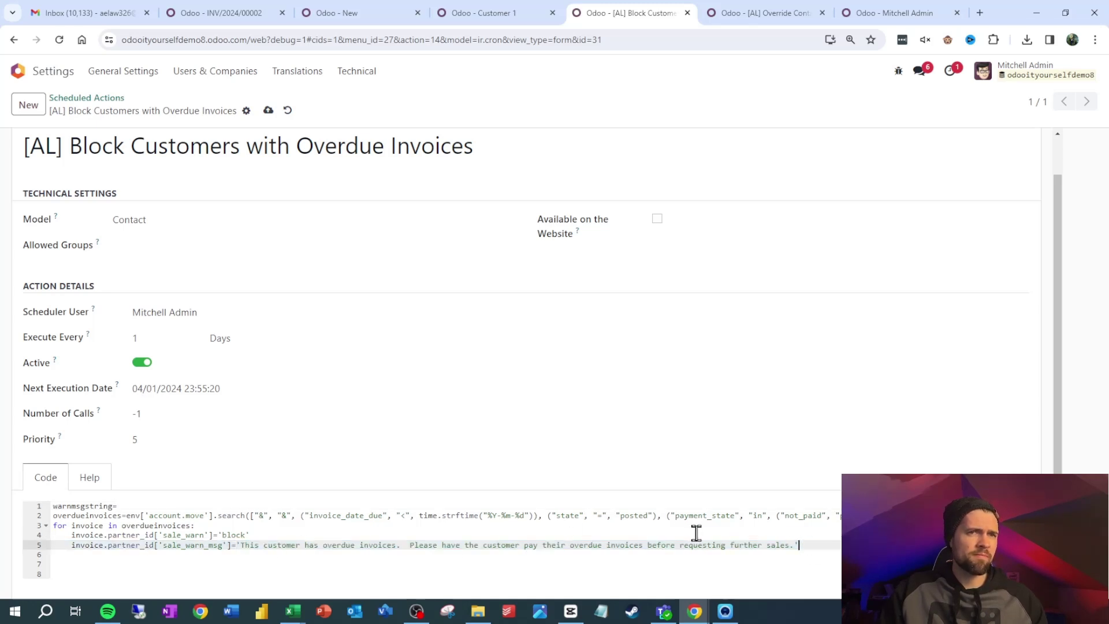
pyautogui.click(805, 538)
pyautogui.moveTo(805, 543); pyautogui.dragTo(242, 548)
pyautogui.hotkey('ctrl', 'c')
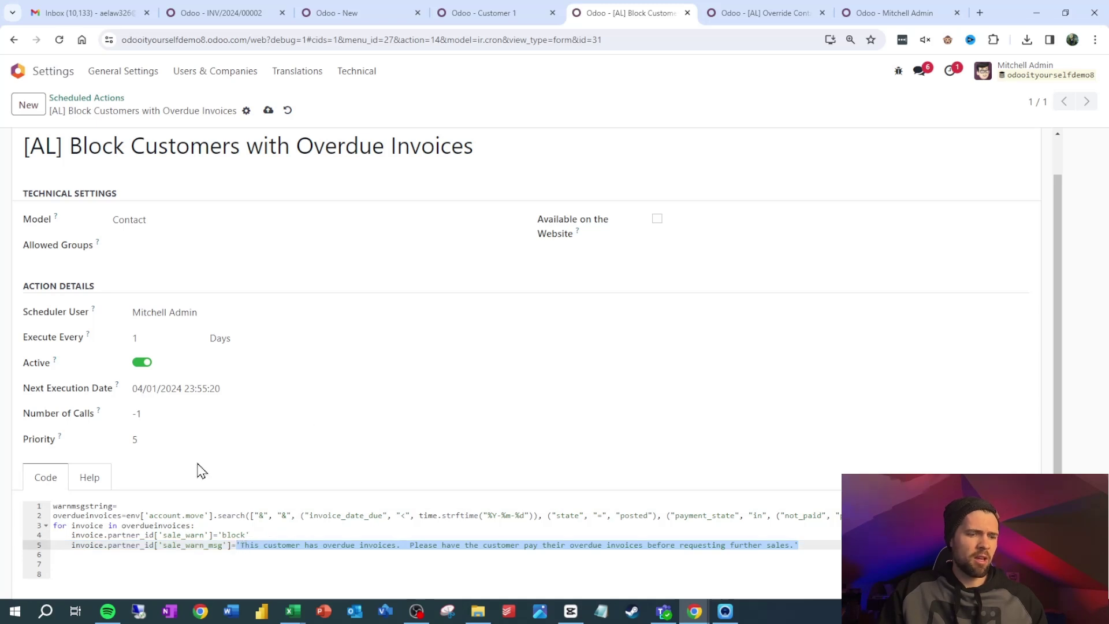
pyautogui.click(127, 506)
pyautogui.hotkey('ctrl', 'v')
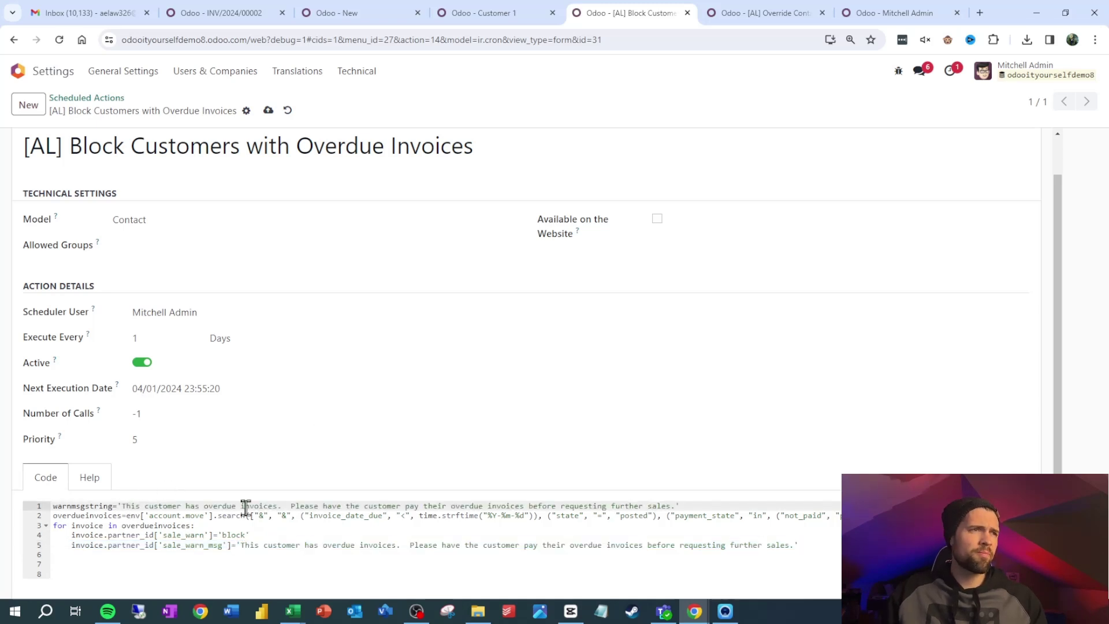
# Add line 2 to the code as blockedcontacts=env['res.partner'].search([('sale_warn_msg','=',warnmsgstring)])
pyautogui.press('Return')
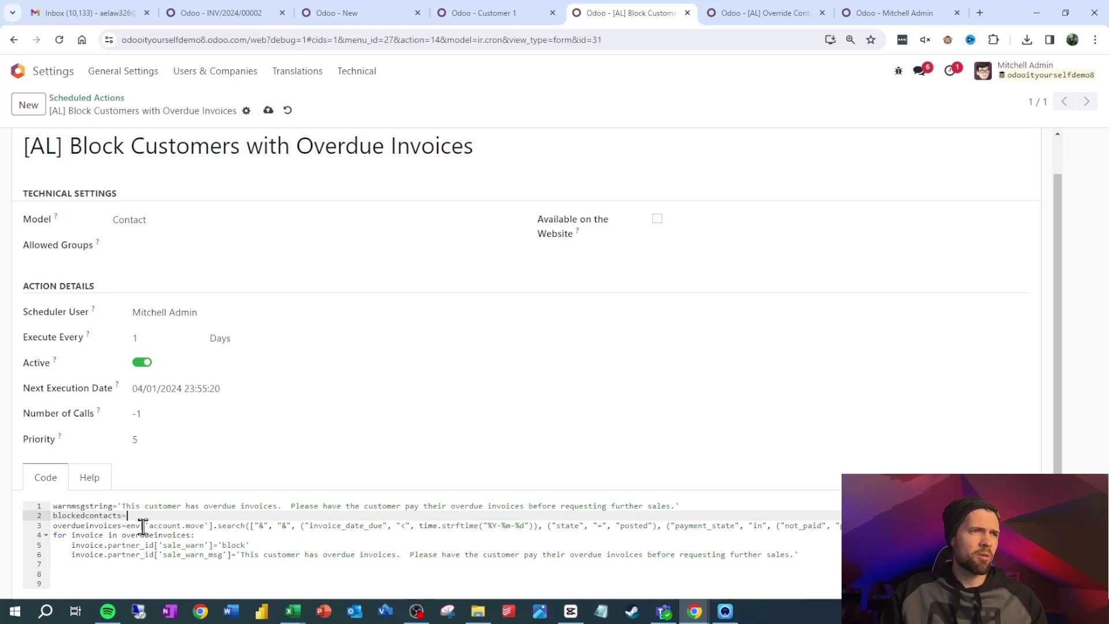
pyautogui.write("env['res.partner'].search")
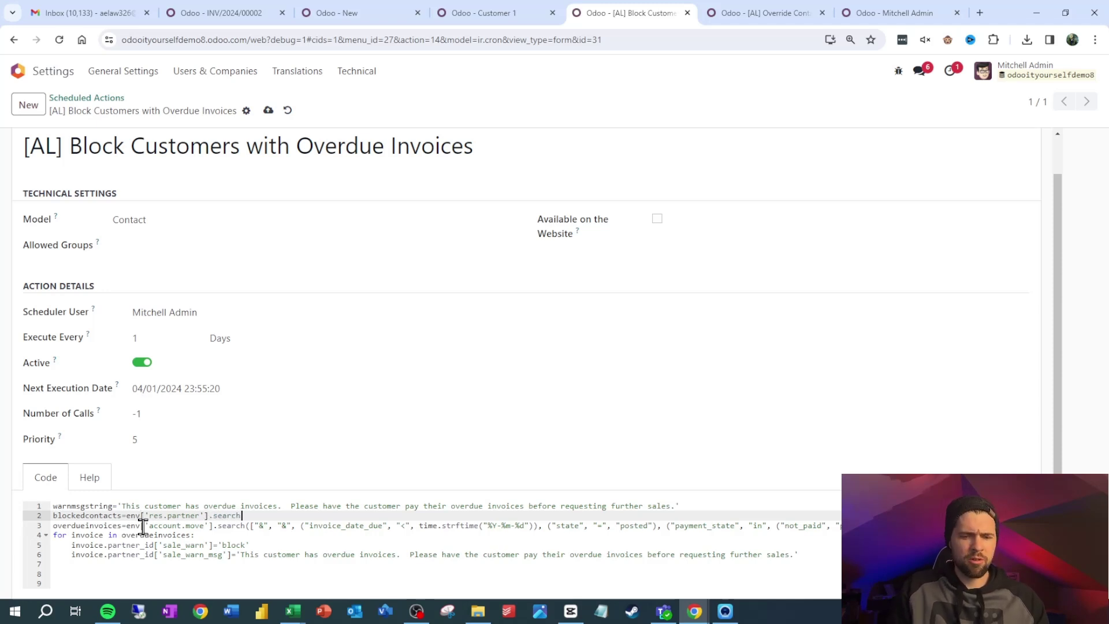
pyautogui.write('([(')
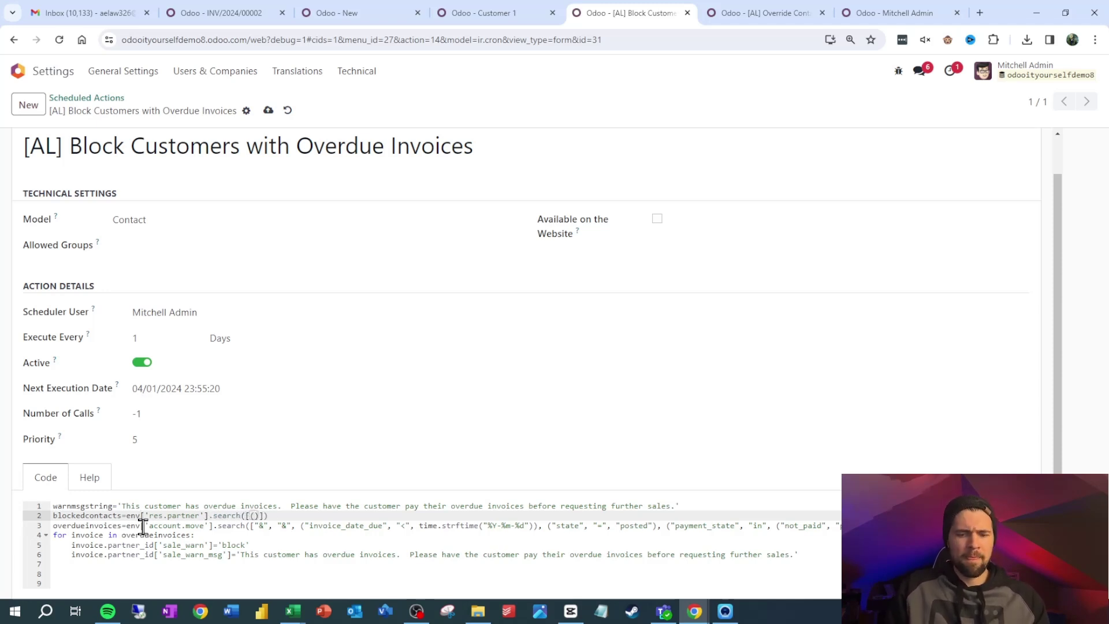
pyautogui.write("'")
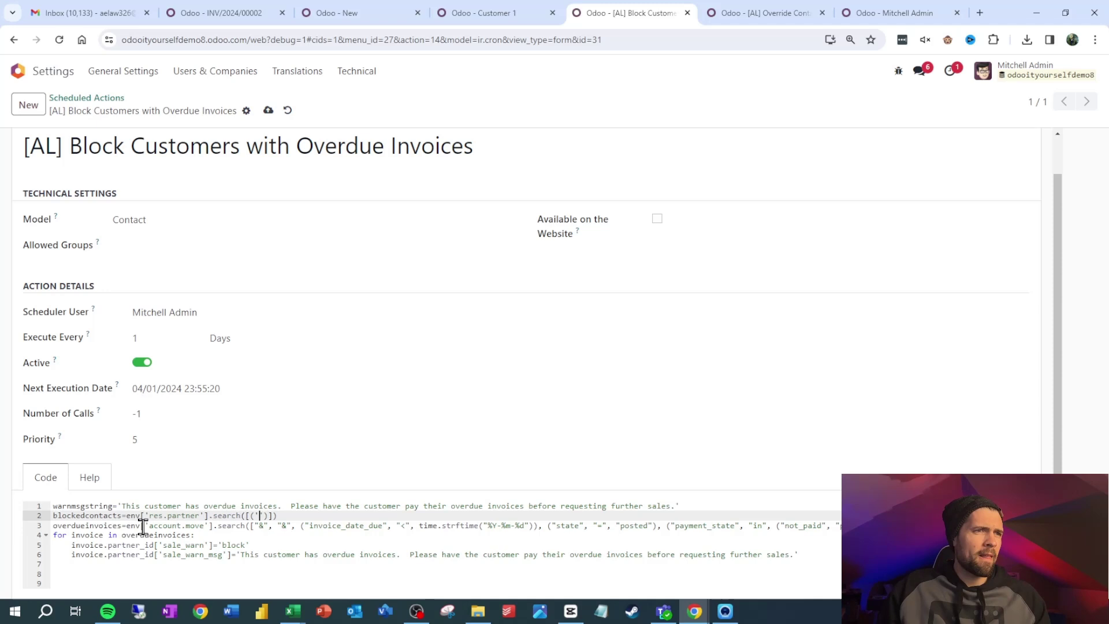
pyautogui.doubleClick(187, 554)
pyautogui.click(260, 515)
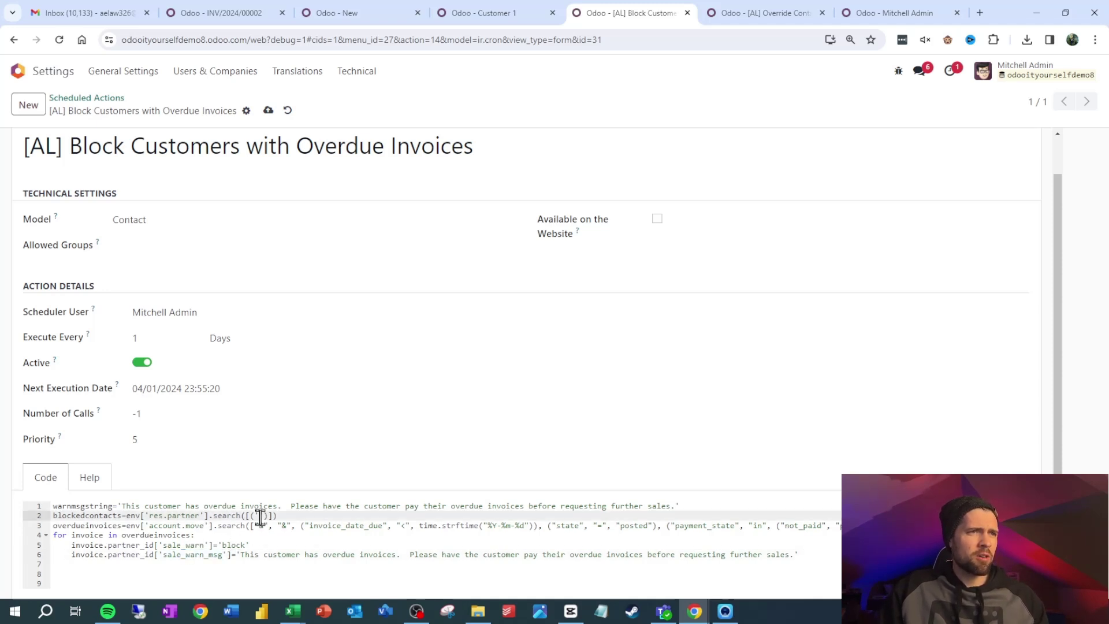
pyautogui.hotkey('ctrl', 'v')
pyautogui.click(323, 516)
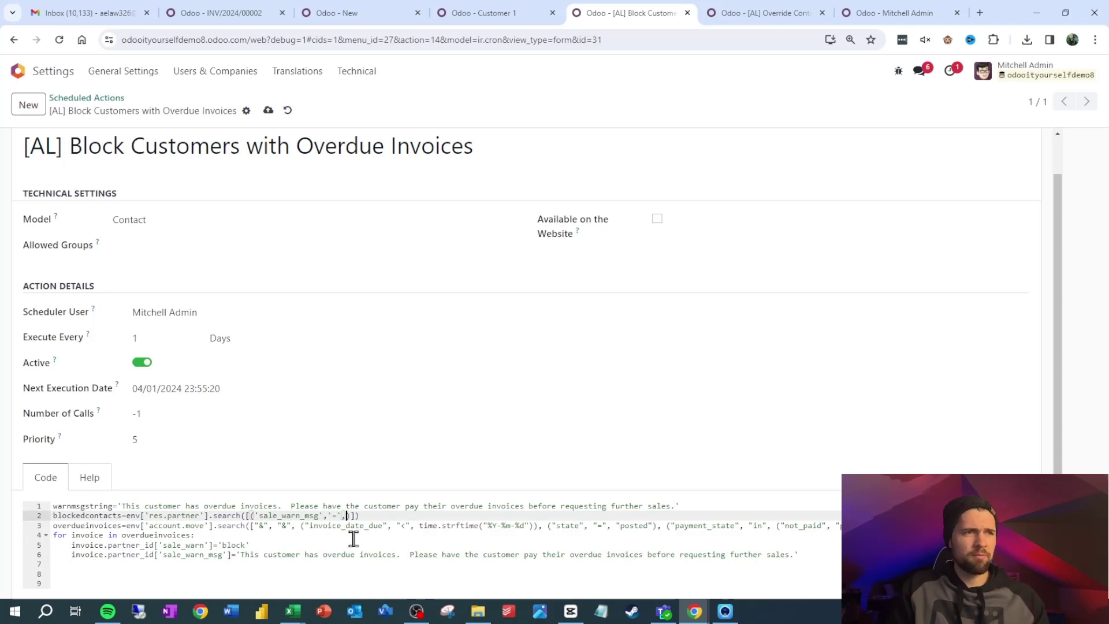
pyautogui.doubleClick(68, 506)
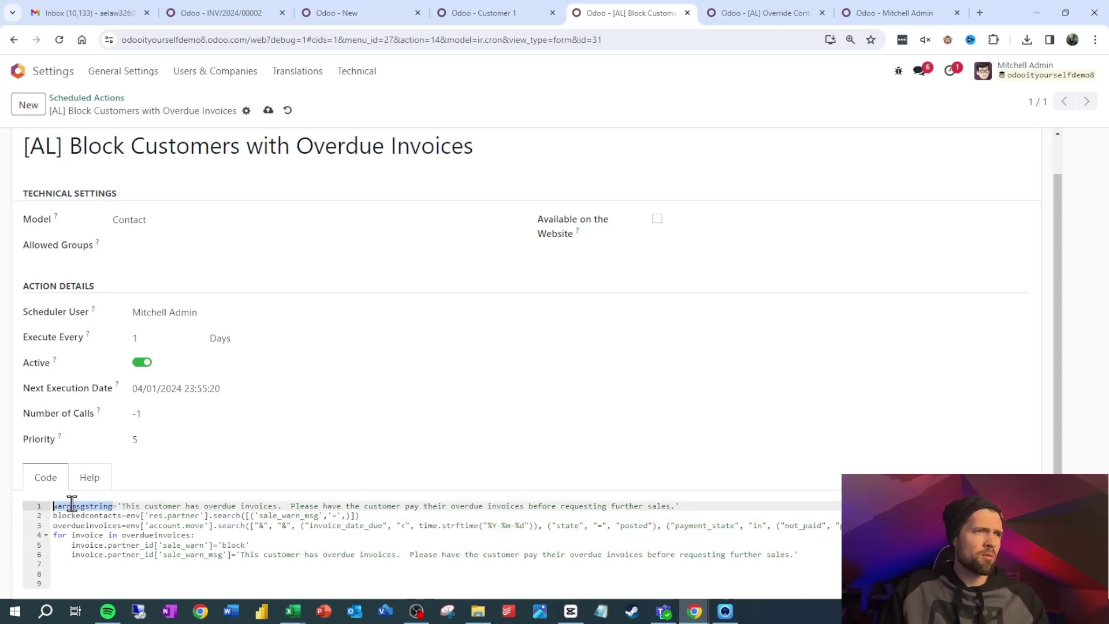
pyautogui.click(346, 515)
pyautogui.hotkey('ctrl', 'v')
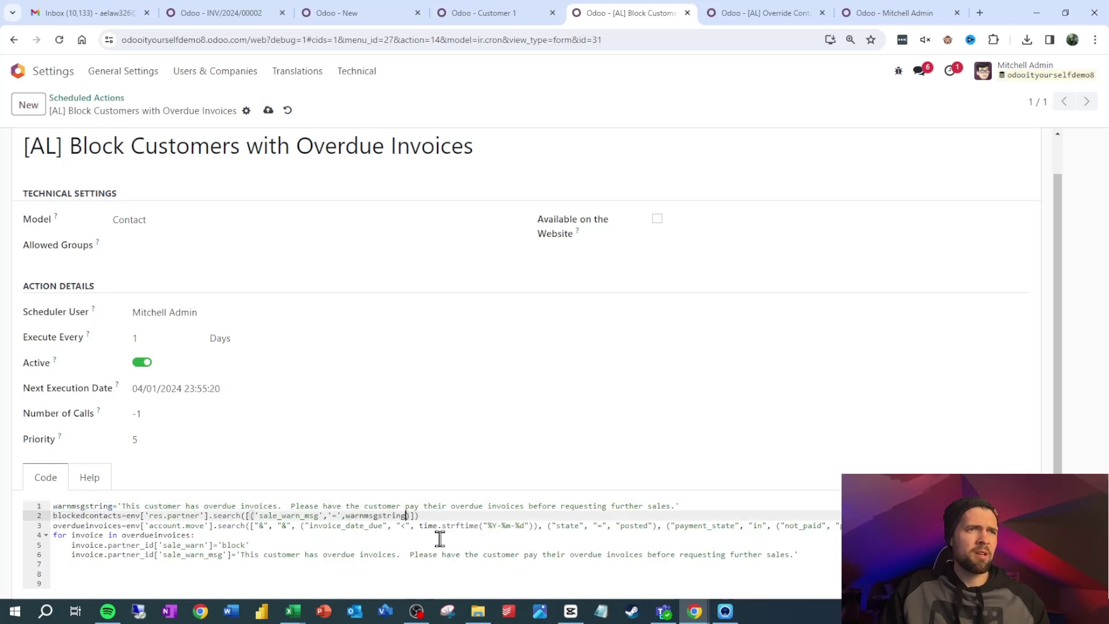
# Replace the literal message text in the loop's sale_warn_msg assignment with the variable warnmsgstring
pyautogui.click(806, 556)
pyautogui.moveTo(806, 556); pyautogui.dragTo(238, 555)
pyautogui.hotkey('ctrl', 'v')
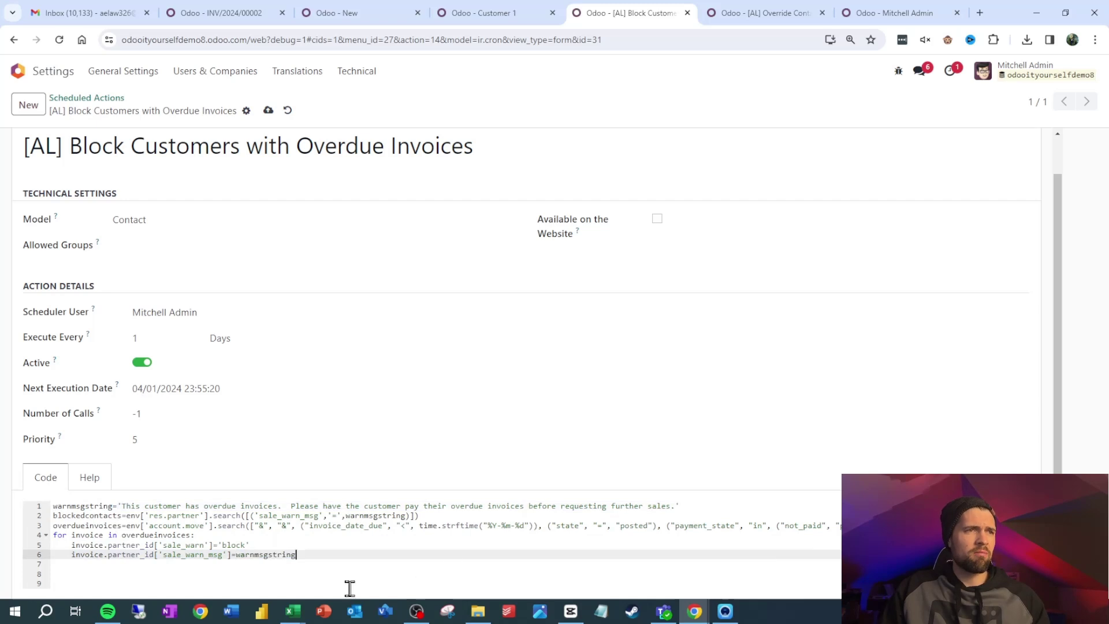
# Insert the check raise UserError(len(blockedcontacts)) below the blockedcontacts search, save, and run the scheduled action manually
pyautogui.click(466, 517)
pyautogui.press('Return')
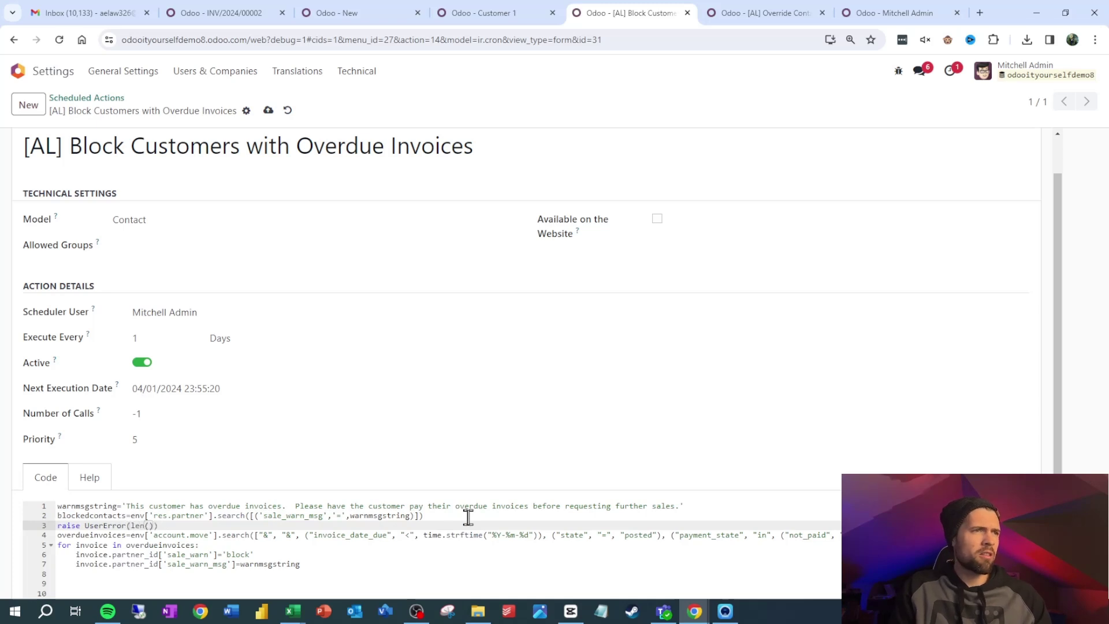
pyautogui.doubleClick(88, 515)
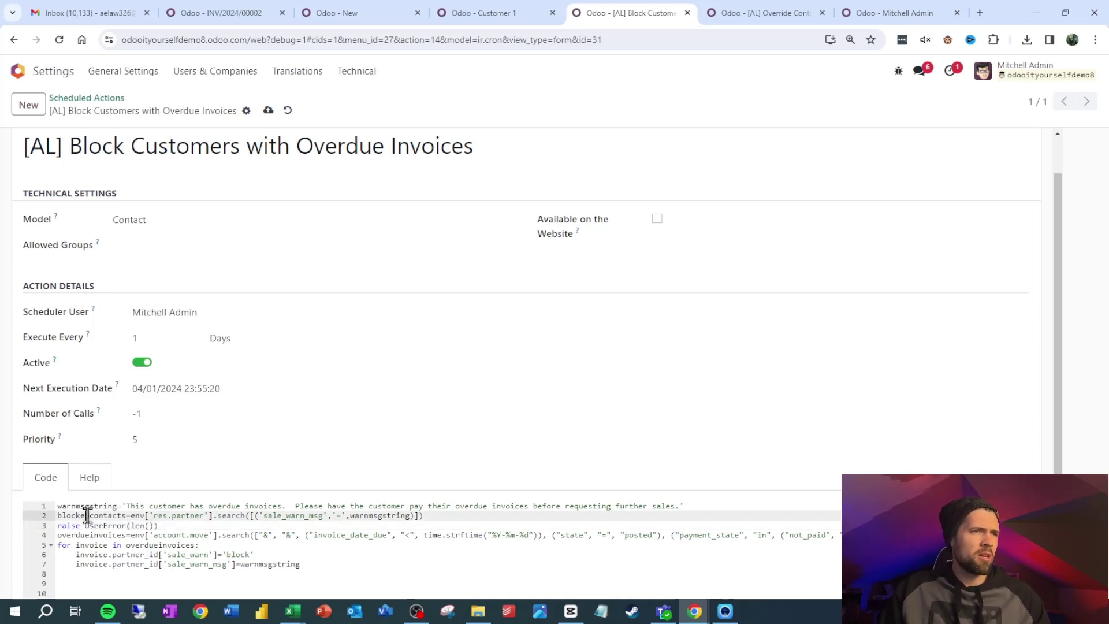
pyautogui.click(148, 526)
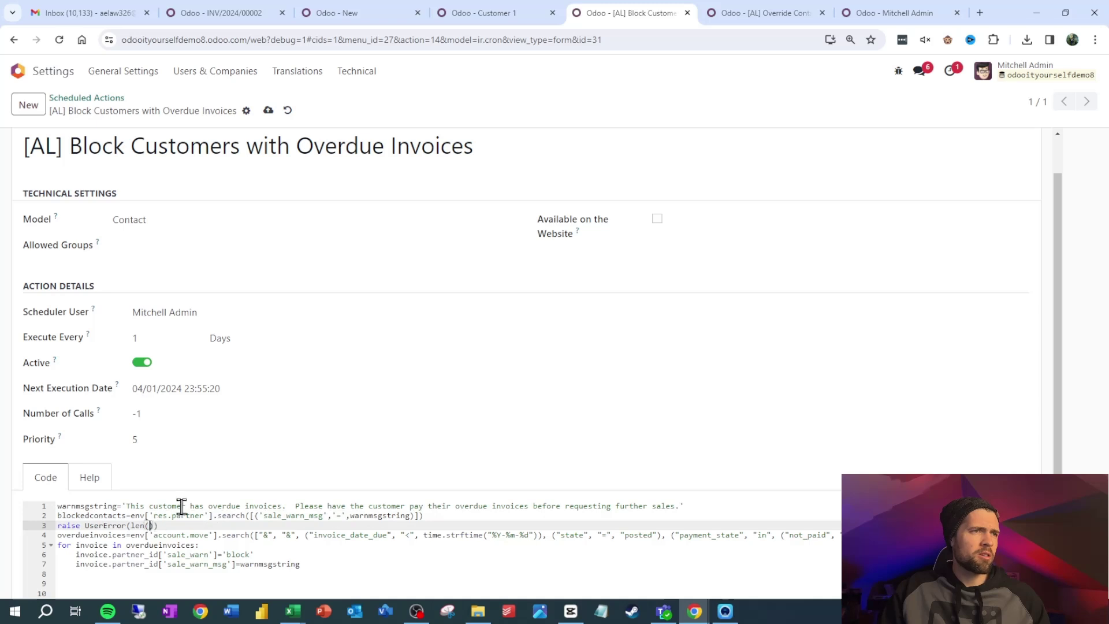
pyautogui.hotkey('ctrl', 'v')
pyautogui.hotkey('ctrl', 's')
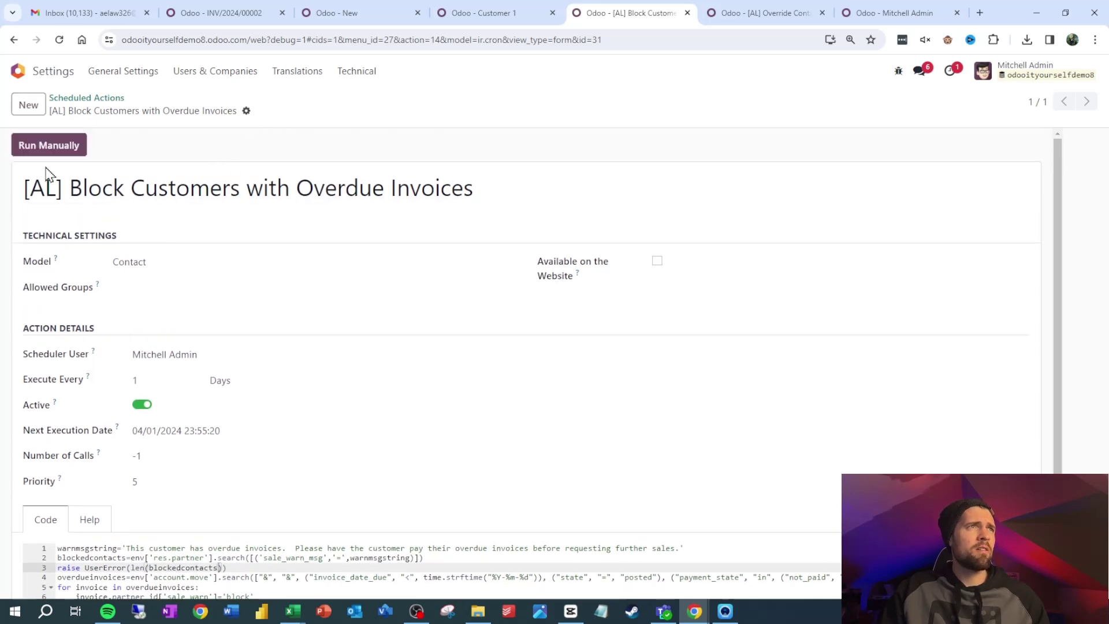
pyautogui.click(48, 146)
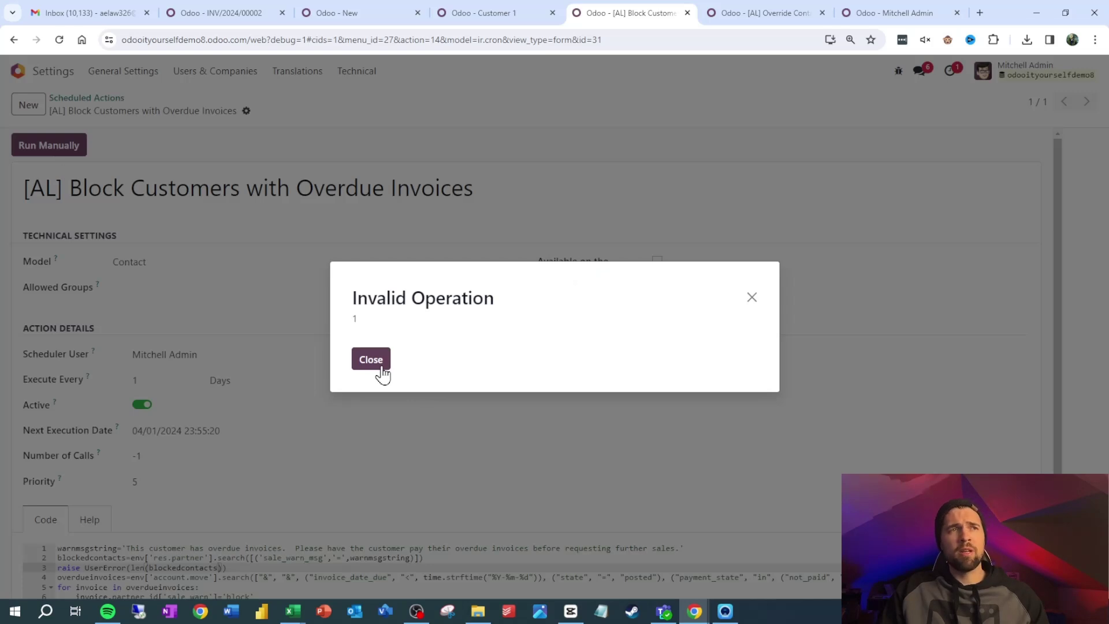
pyautogui.click(371, 360)
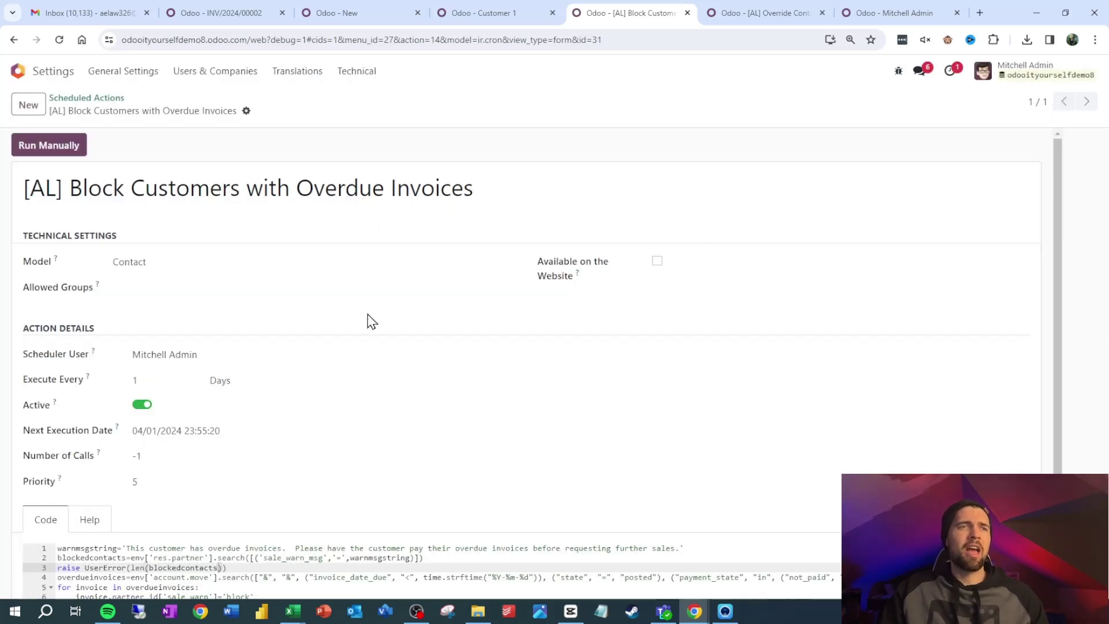
# Replace the raise UserError line with the loop header for contact in blockedcontacts: and start its body line
pyautogui.scroll(-1, 386, 350)
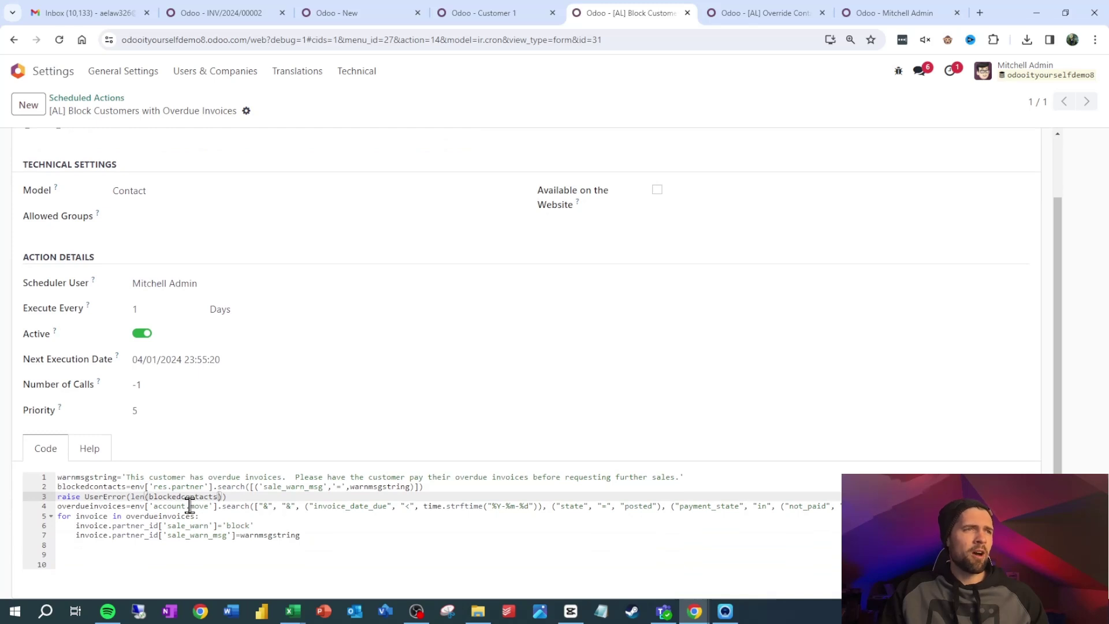
pyautogui.moveTo(229, 497); pyautogui.dragTo(8, 492)
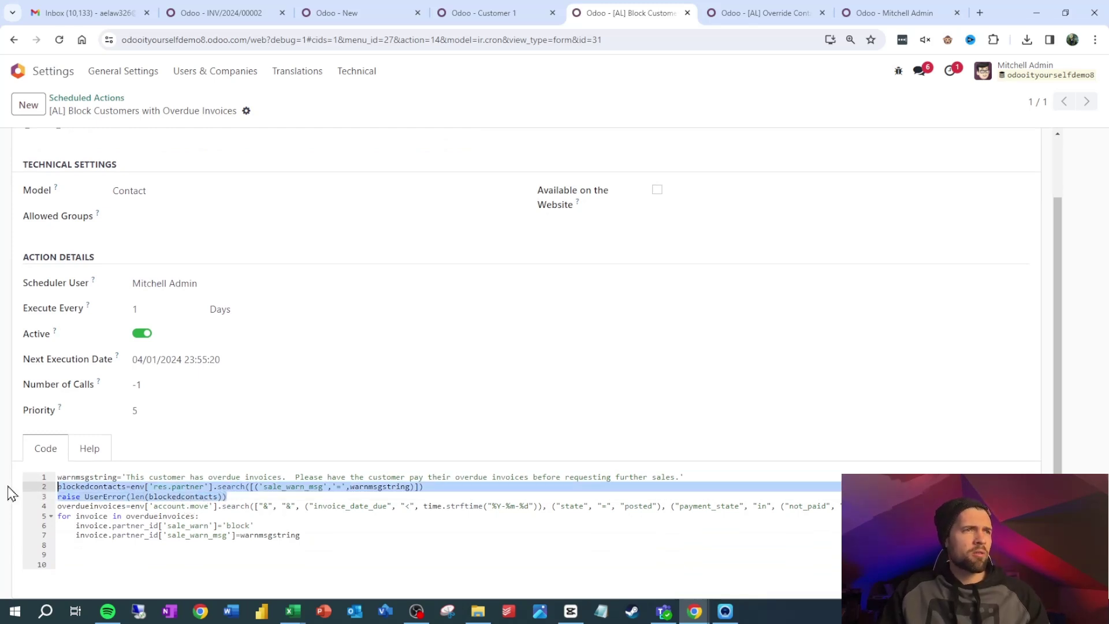
pyautogui.moveTo(239, 498); pyautogui.dragTo(33, 506)
pyautogui.write('for cont')
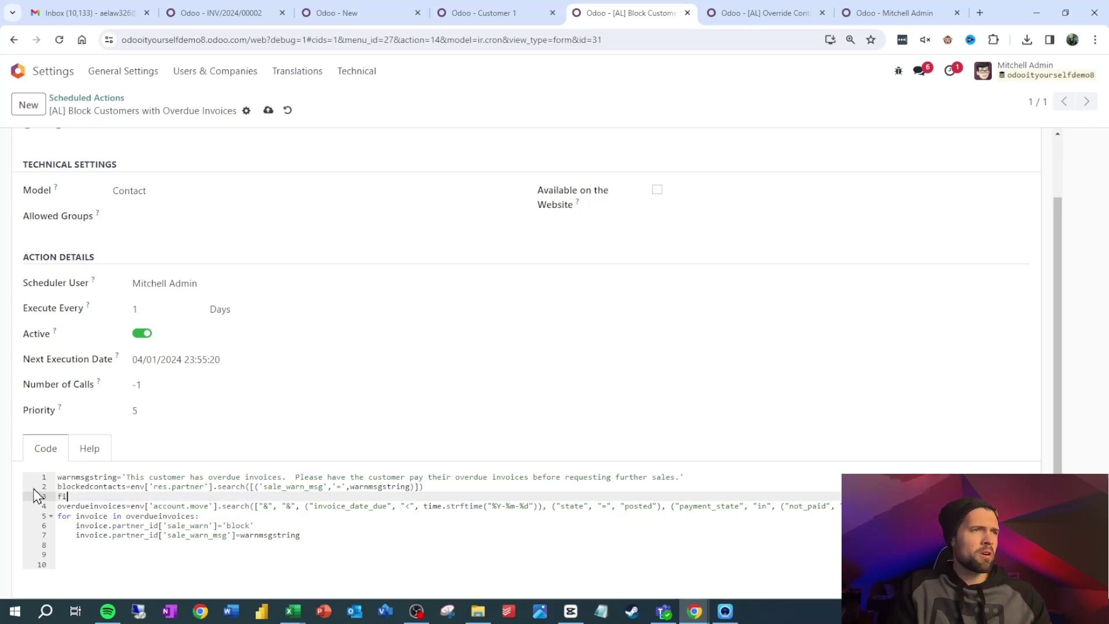
pyautogui.write('act in ')
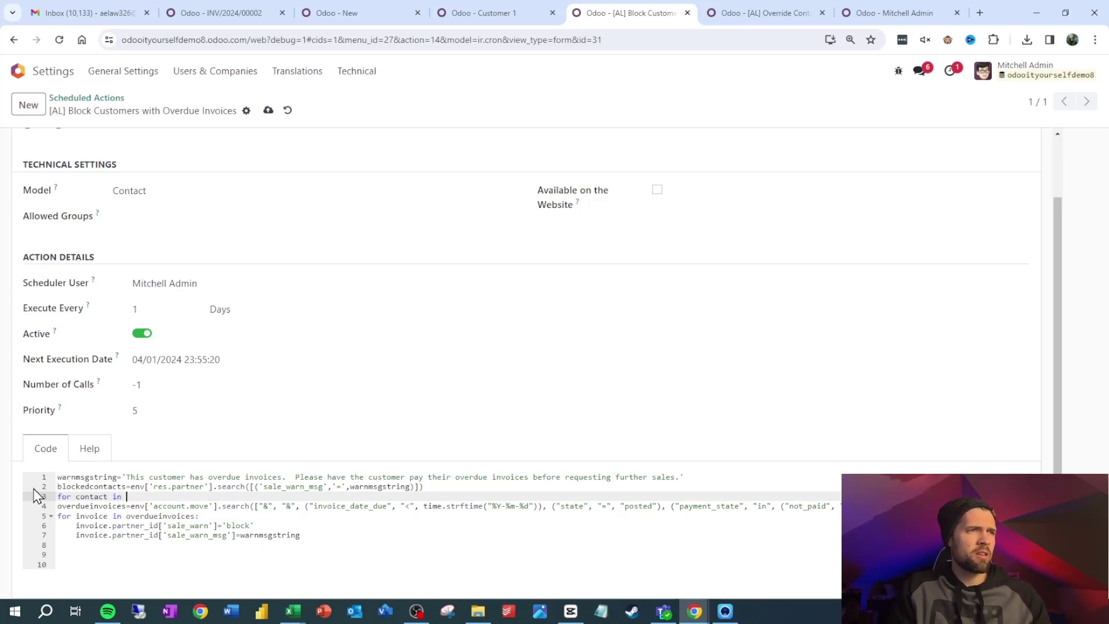
pyautogui.write('blockedcontacts:')
pyautogui.press('Return')
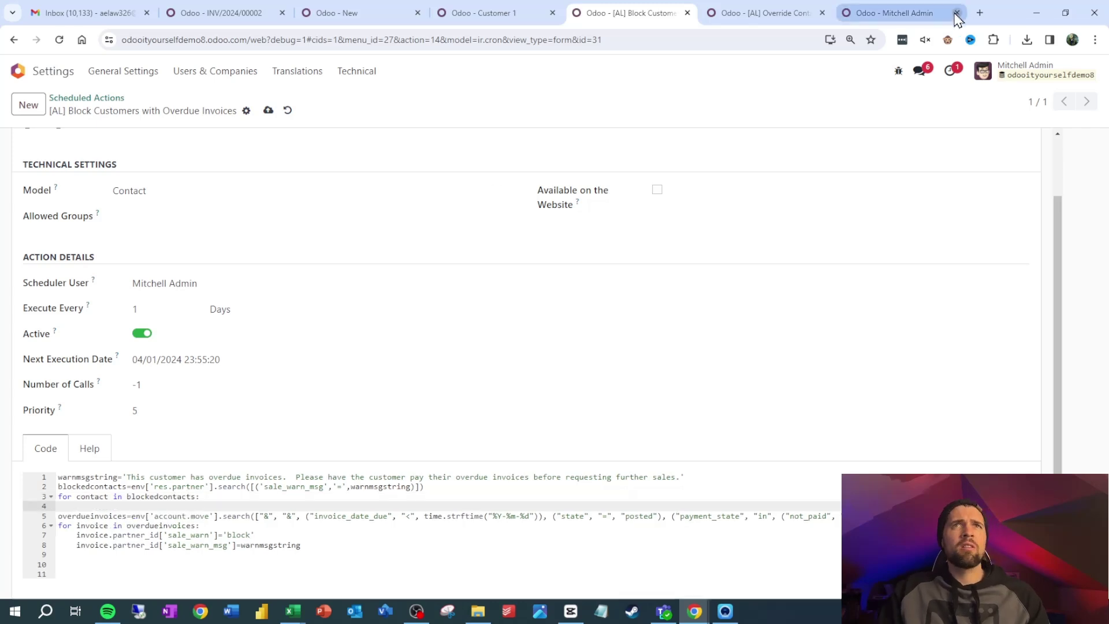
# Fill the blockedcontacts loop with the sale_warn=False and sale_warn_msg=False assignments copied from the Override Contact Warning action, correcting the first line's indentation
pyautogui.click(768, 12)
pyautogui.moveTo(71, 462)
pyautogui.mouseDown()
pyautogui.moveTo(218, 472)
pyautogui.moveTo(69, 463)
pyautogui.mouseUp()
pyautogui.hotkey('ctrl', 'c')
pyautogui.click(626, 13)
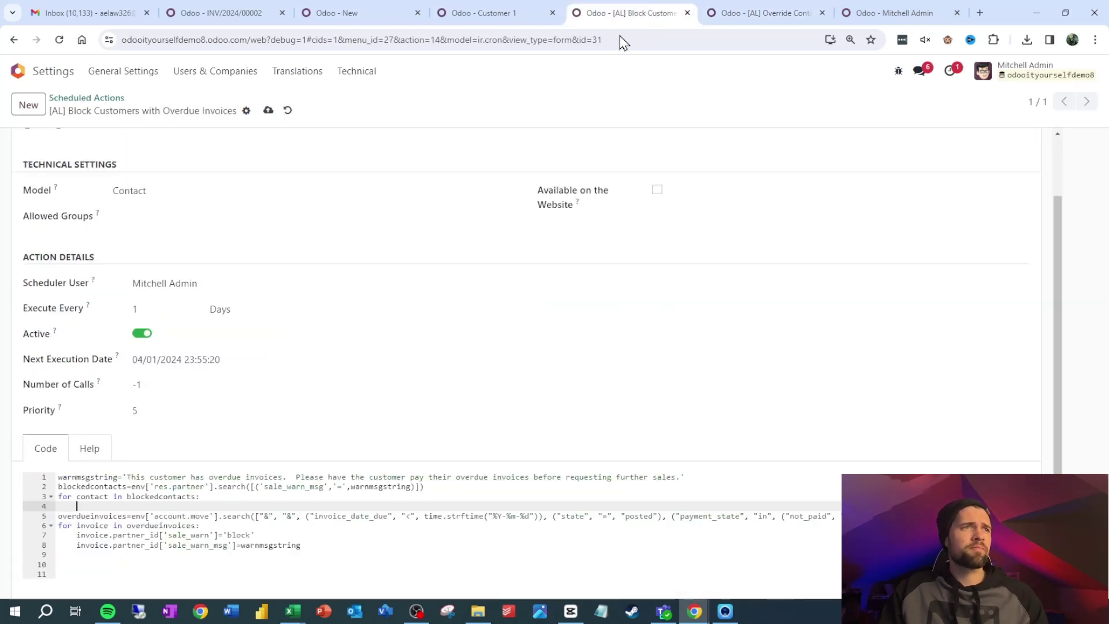
pyautogui.click(214, 505)
pyautogui.hotkey('ctrl', 'v')
pyautogui.click(81, 505)
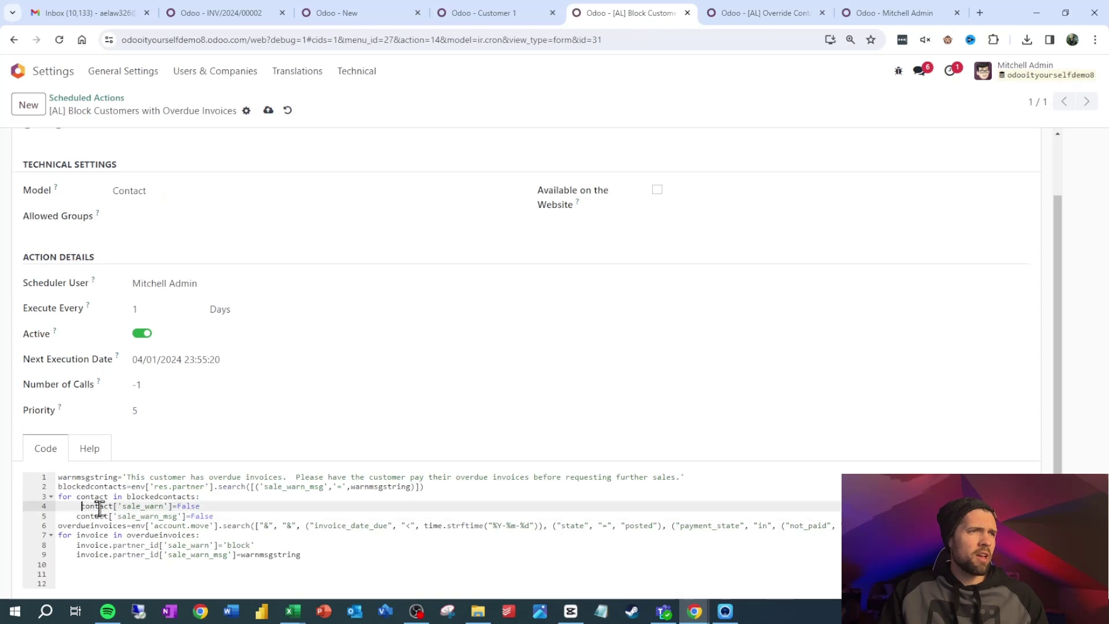
pyautogui.press('BackSpace')
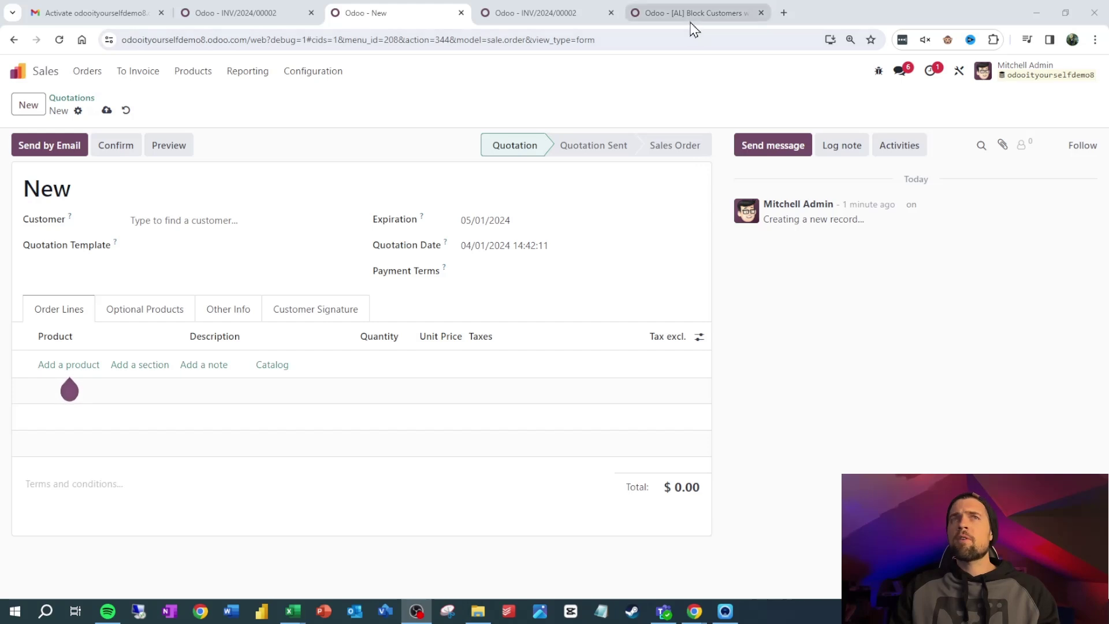
# Duplicate the browser tab with the scheduled action and open the Server Actions list in the copy
pyautogui.rightClick(693, 23)
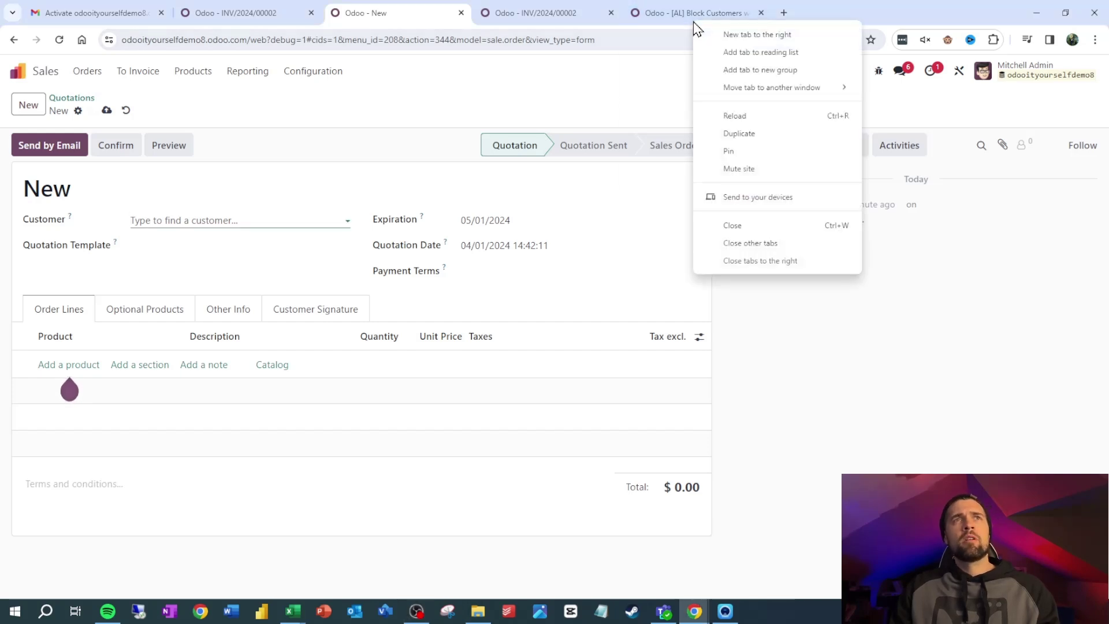
pyautogui.rightClick(689, 12)
pyautogui.click(668, 13)
pyautogui.rightClick(668, 12)
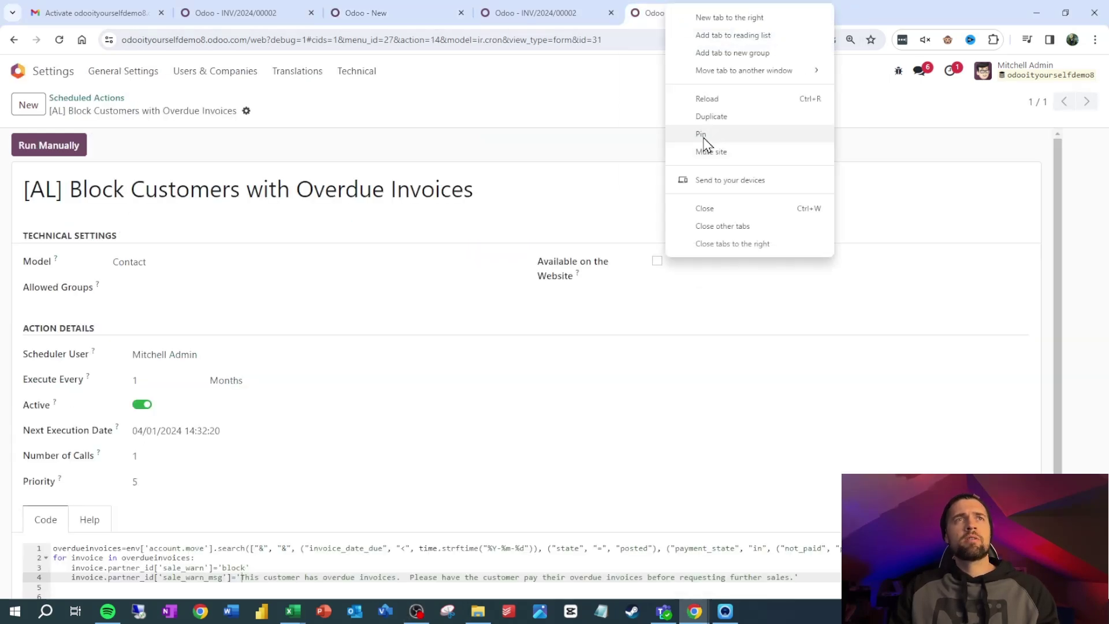
pyautogui.click(719, 117)
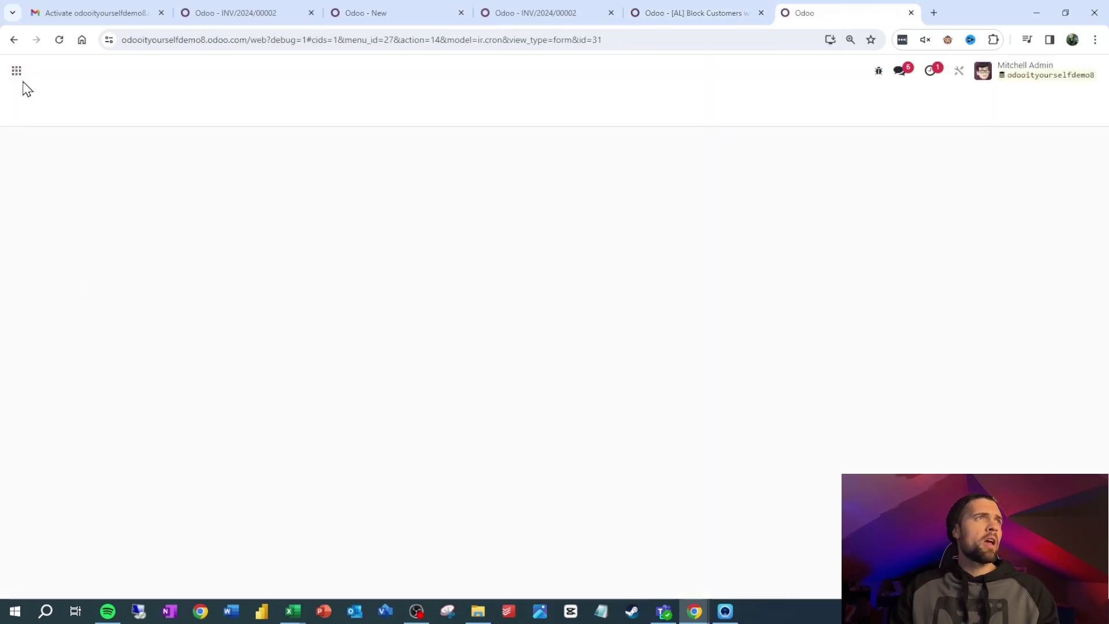
pyautogui.click(17, 71)
pyautogui.write('server')
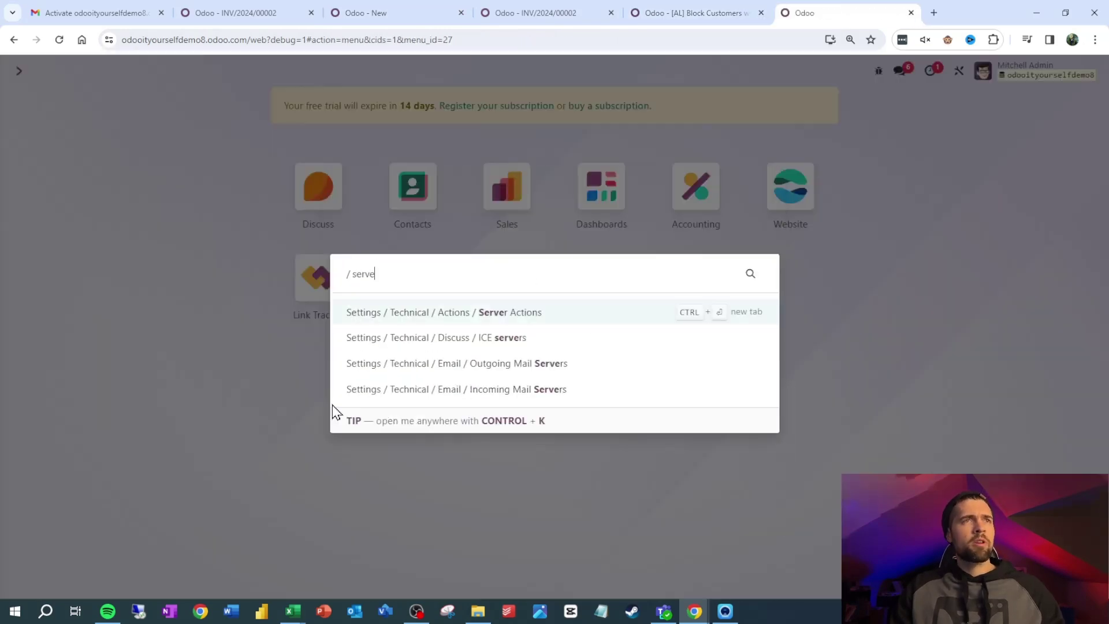
pyautogui.click(543, 315)
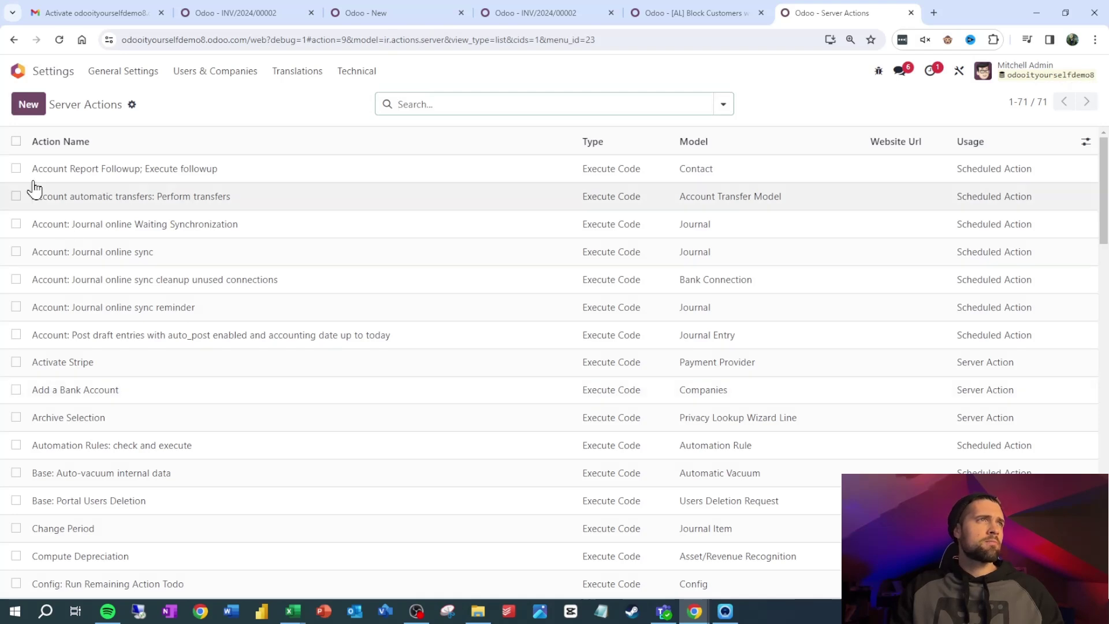
# Create a new server action named [AL] Override Contact Warning with the type Execute Code
pyautogui.click(29, 106)
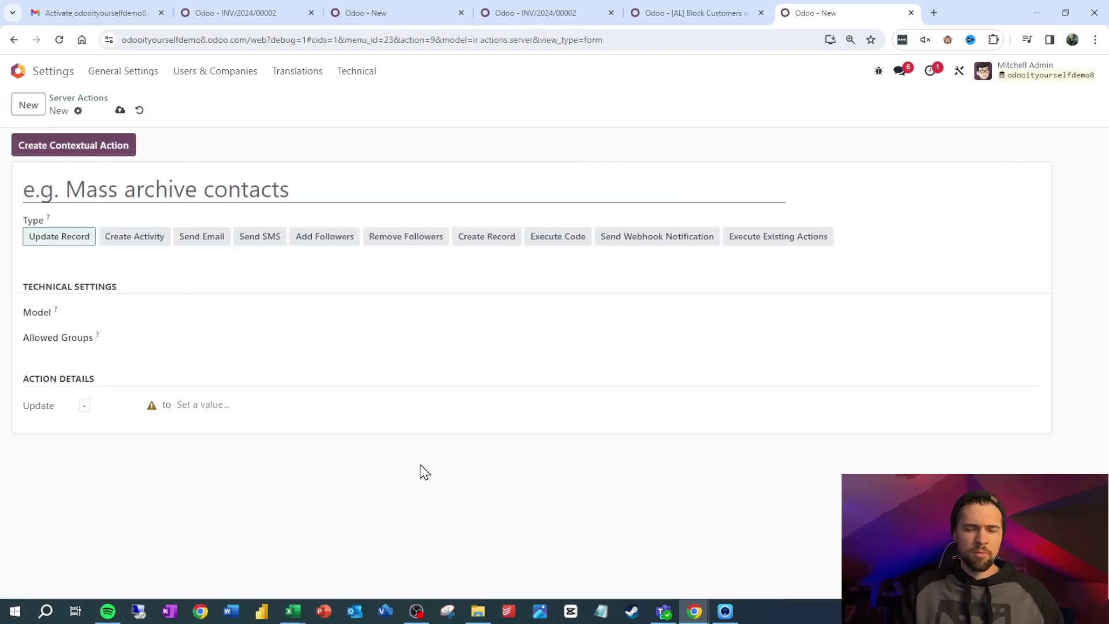
pyautogui.write('[AL')
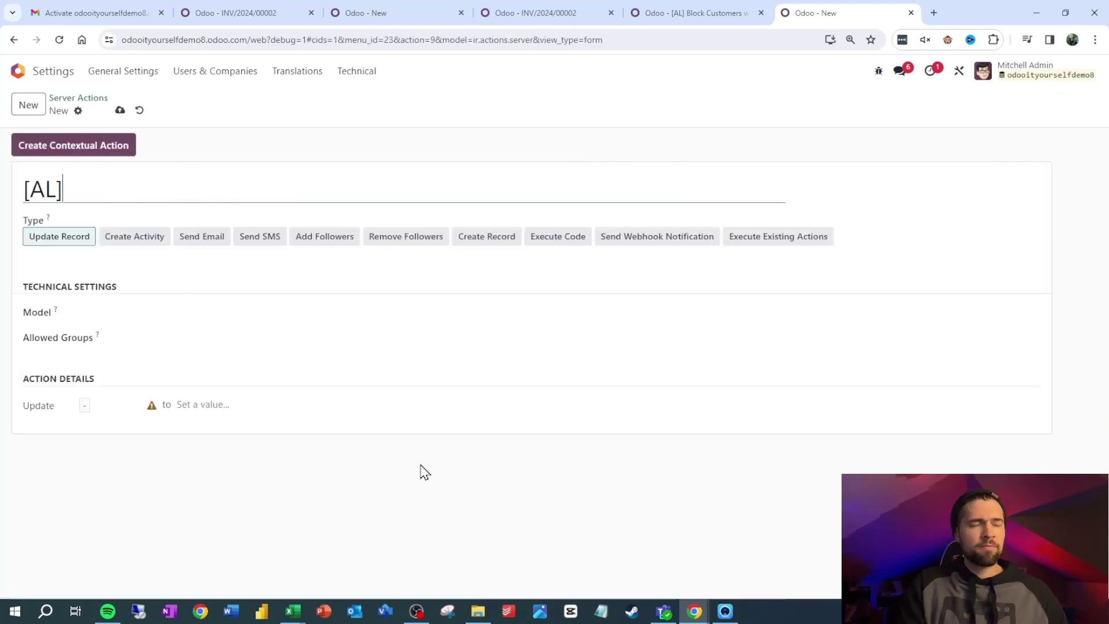
pyautogui.write('] Overe')
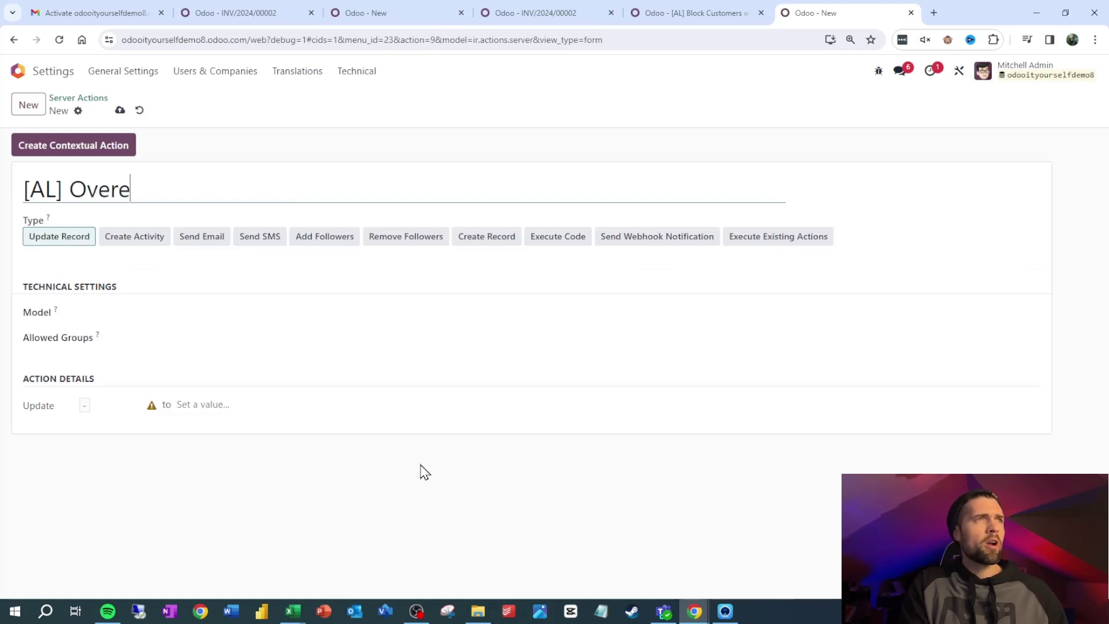
pyautogui.press('BackSpace')
pyautogui.write('ride Con')
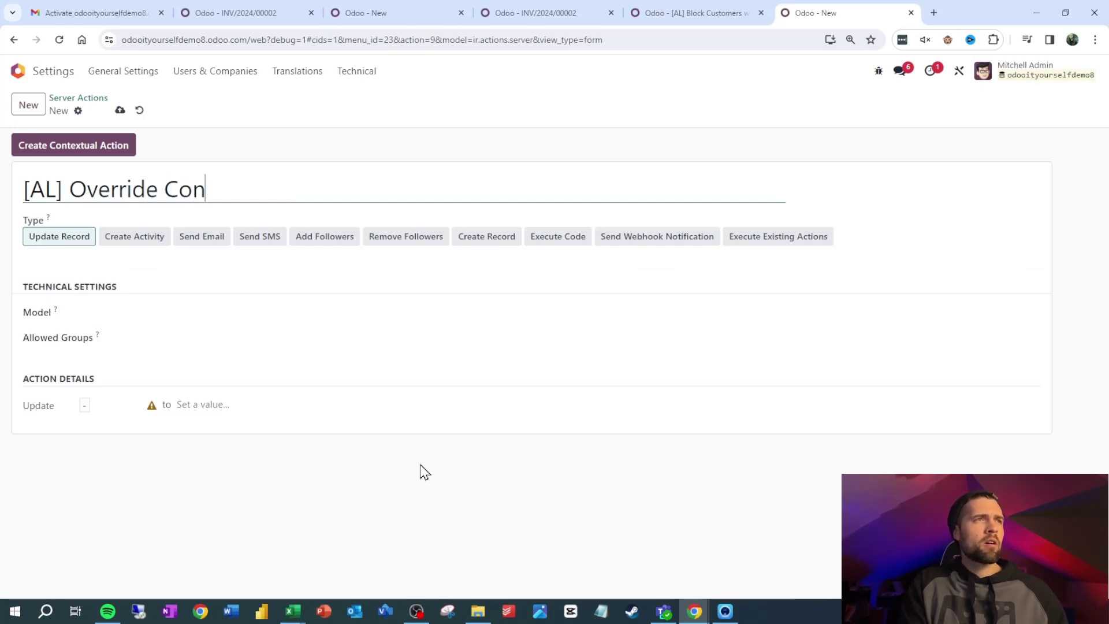
pyautogui.write('tact Warning')
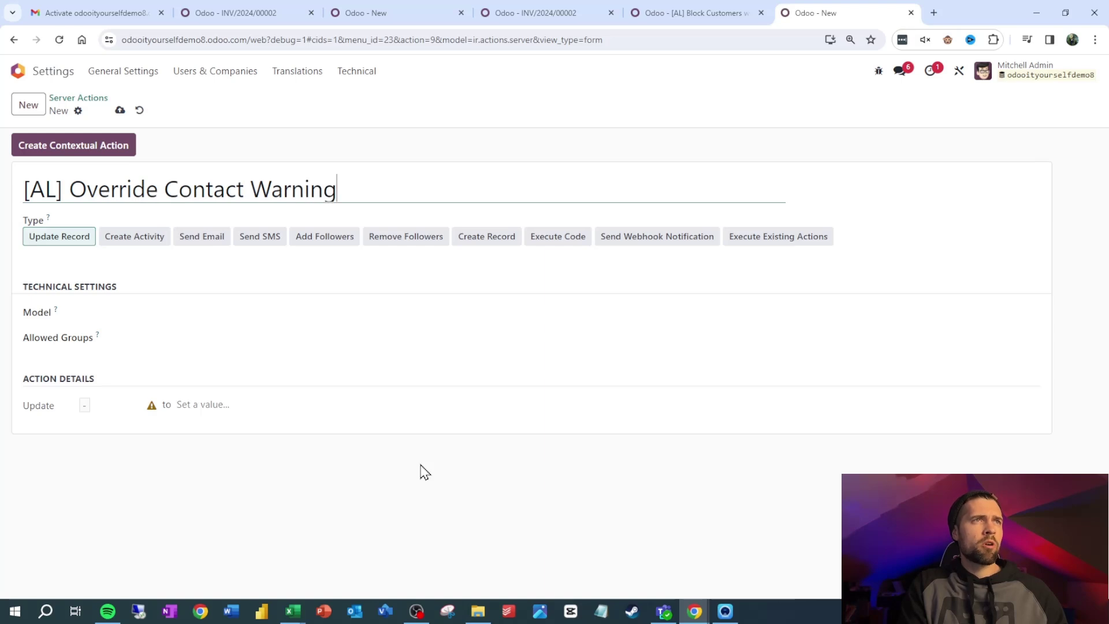
pyautogui.click(558, 236)
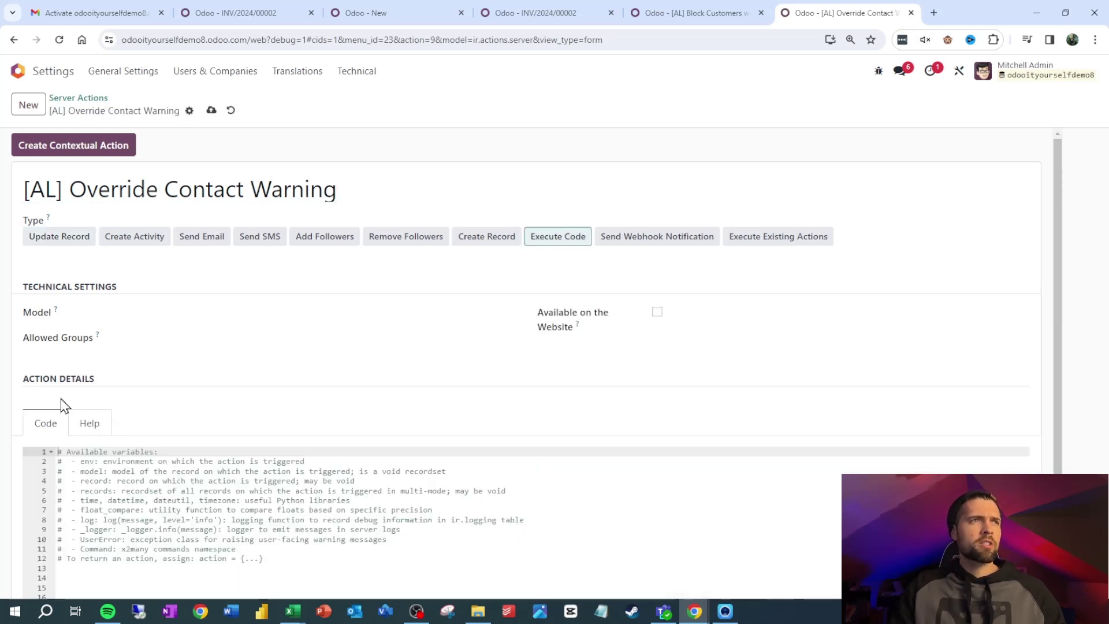
# Set the server action's model to Contact
pyautogui.click(159, 317)
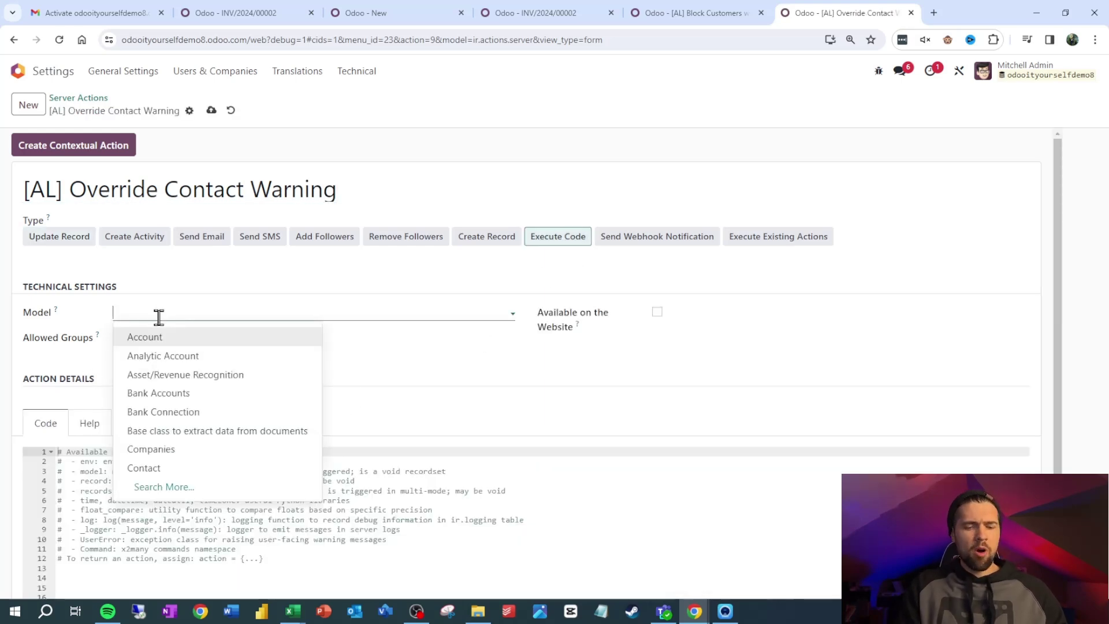
pyautogui.write('contact')
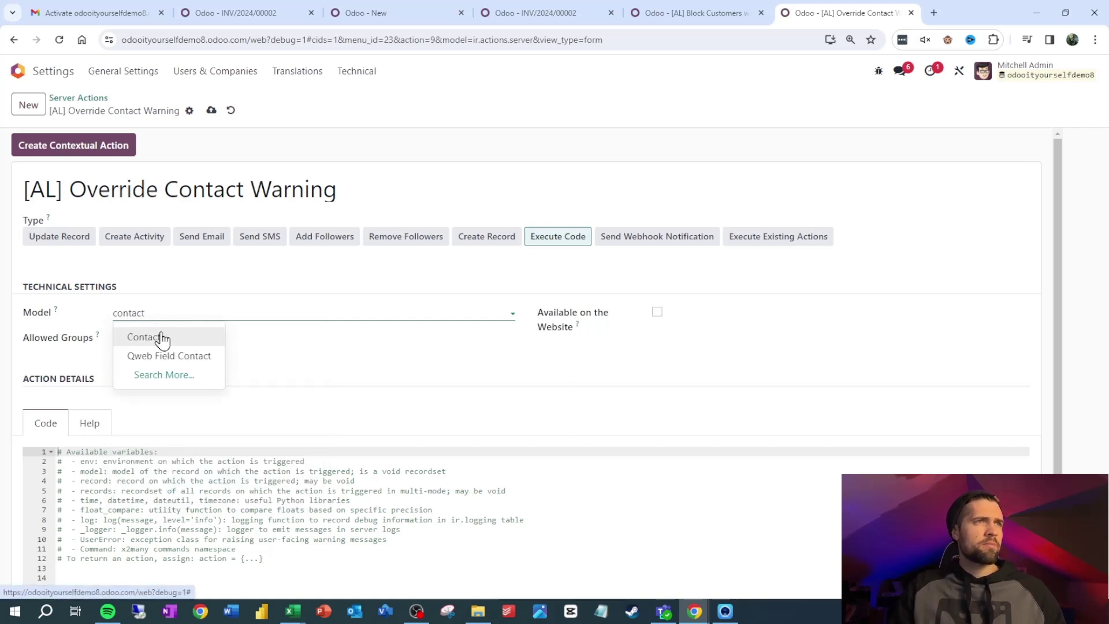
pyautogui.click(160, 340)
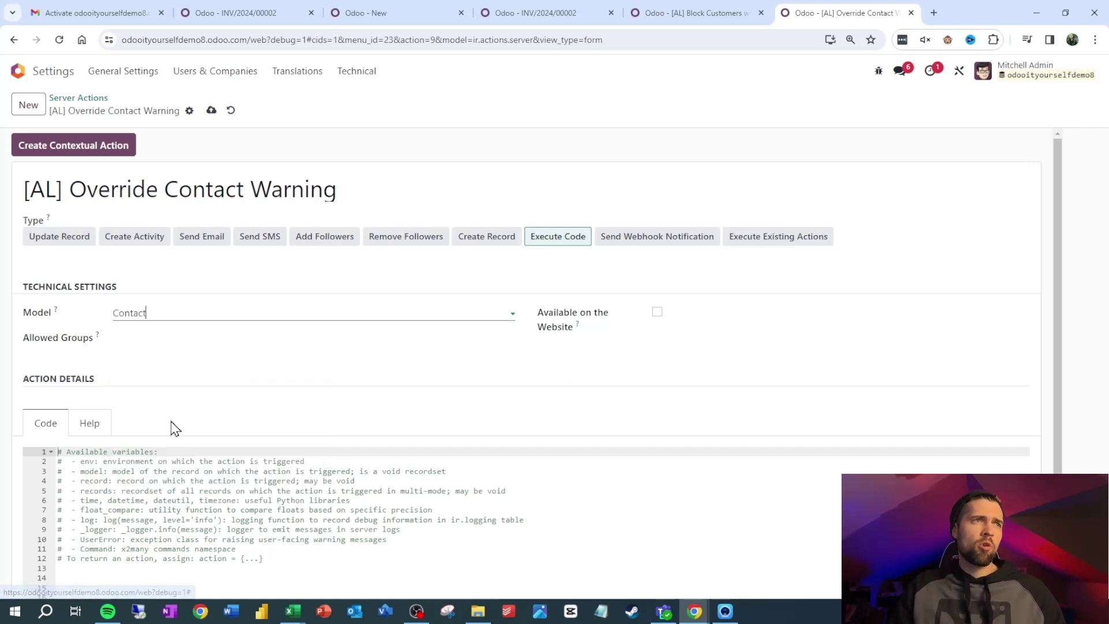
# Start a new allowed group for the server action with application Technical and name Allow Override of Contact Warning
pyautogui.click(189, 336)
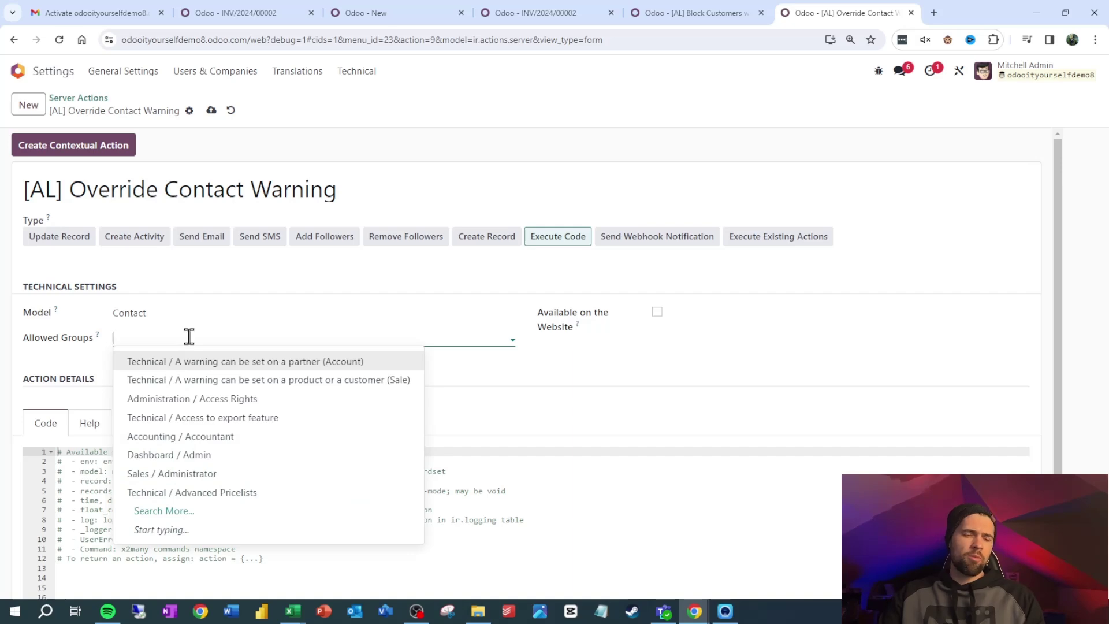
pyautogui.click(173, 511)
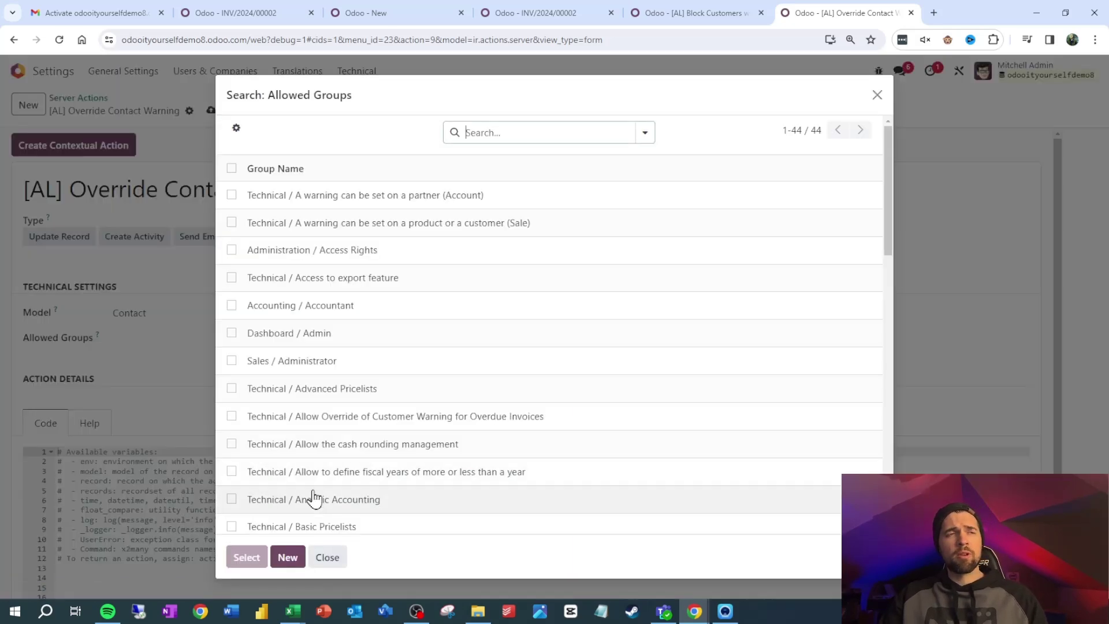
pyautogui.click(288, 557)
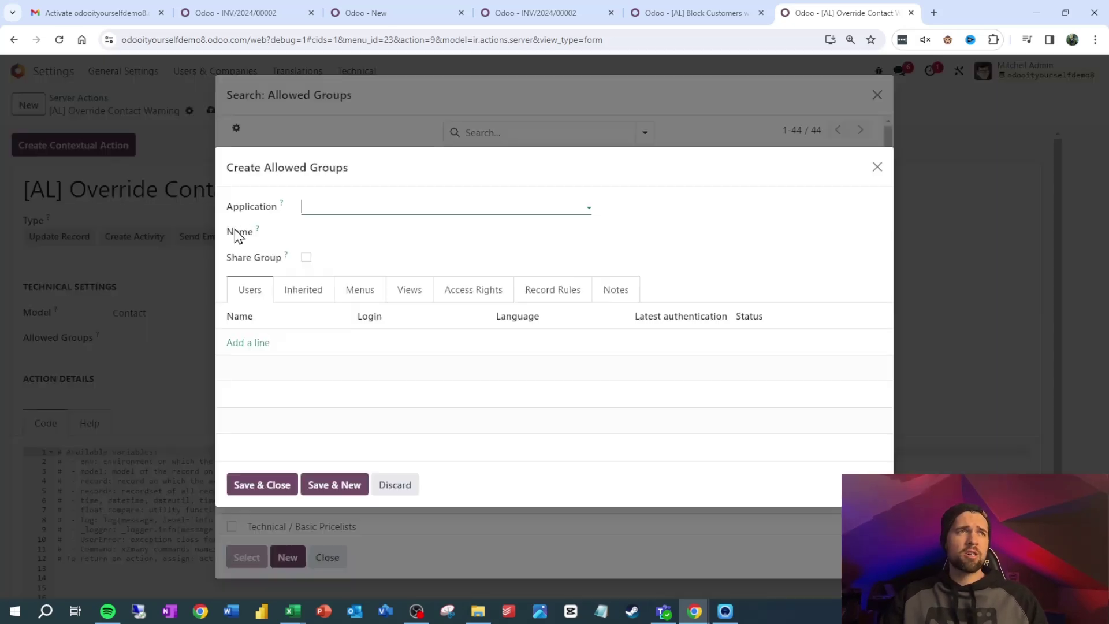
pyautogui.write('technical')
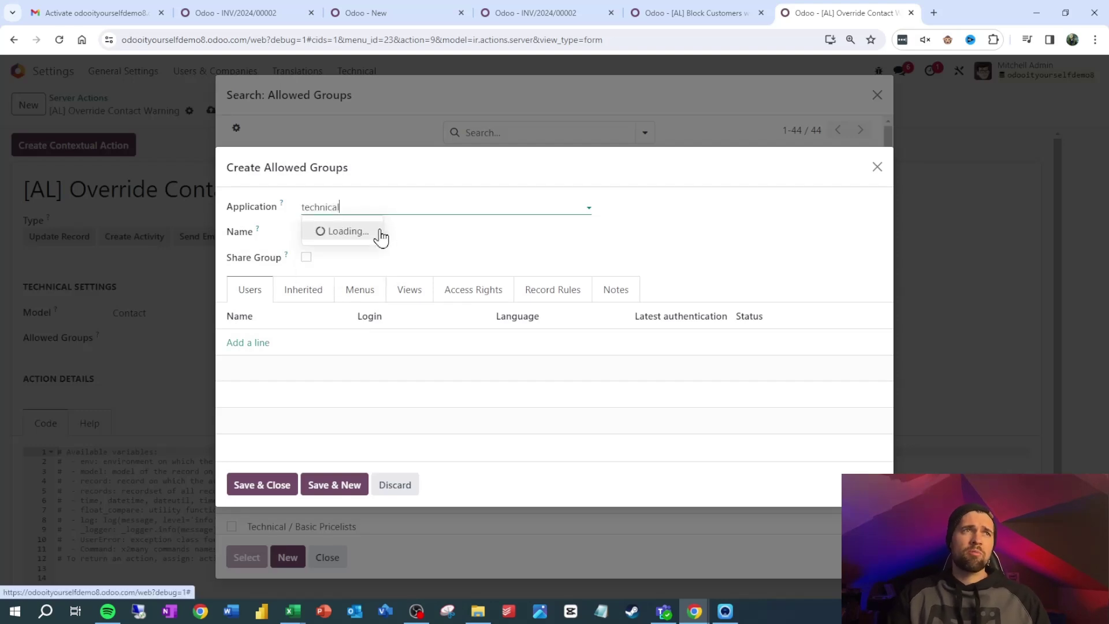
pyautogui.press('Tab')
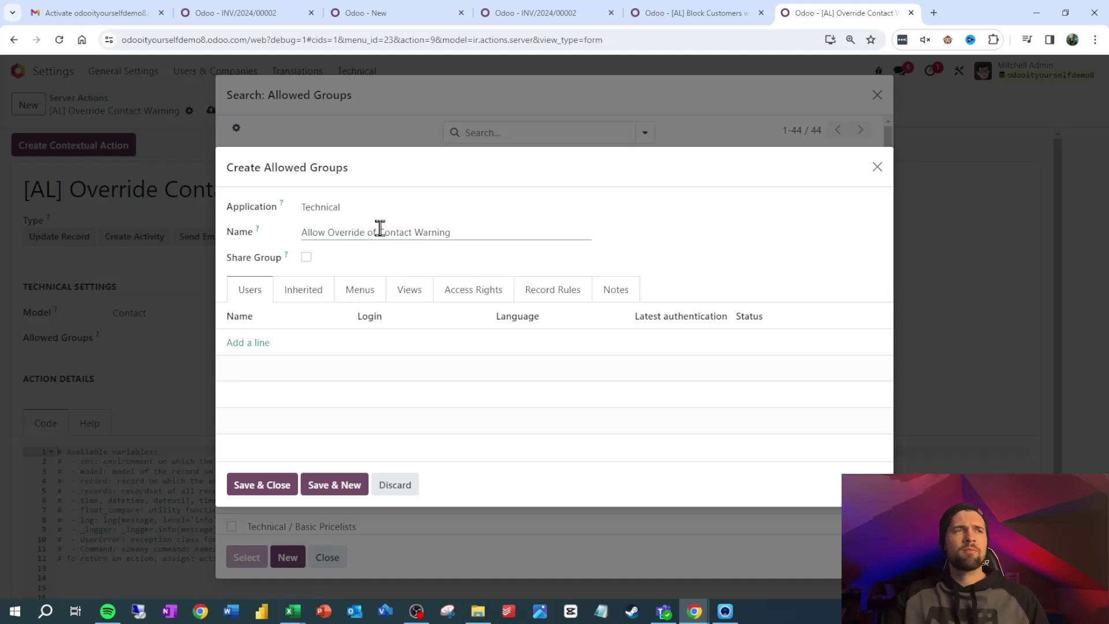
# Add the internal administrator user to the new group's users
pyautogui.click(239, 344)
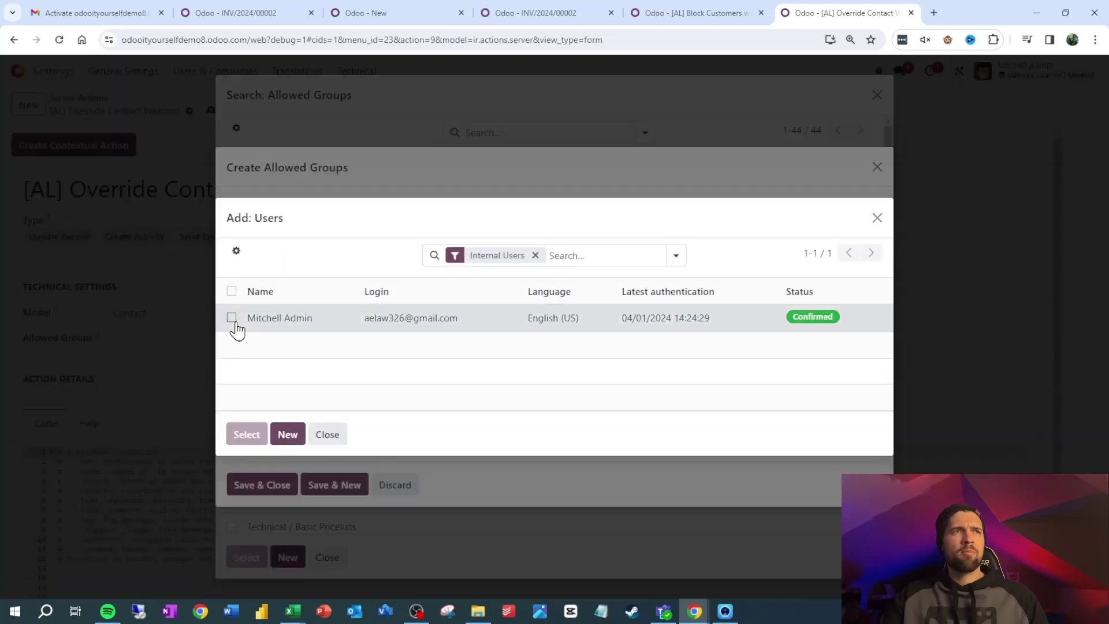
pyautogui.click(231, 317)
pyautogui.click(247, 435)
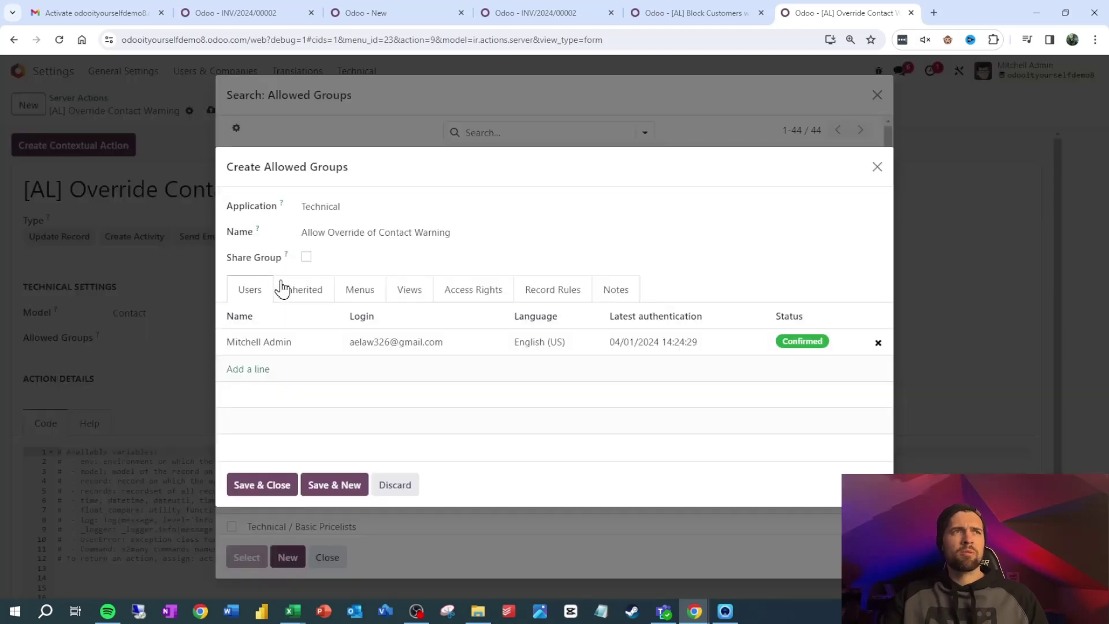
# Save the new allowed group, and copy the overdue-invoice loop from the [AL] Block Customers with Overdue Invoices scheduled action
pyautogui.click(268, 482)
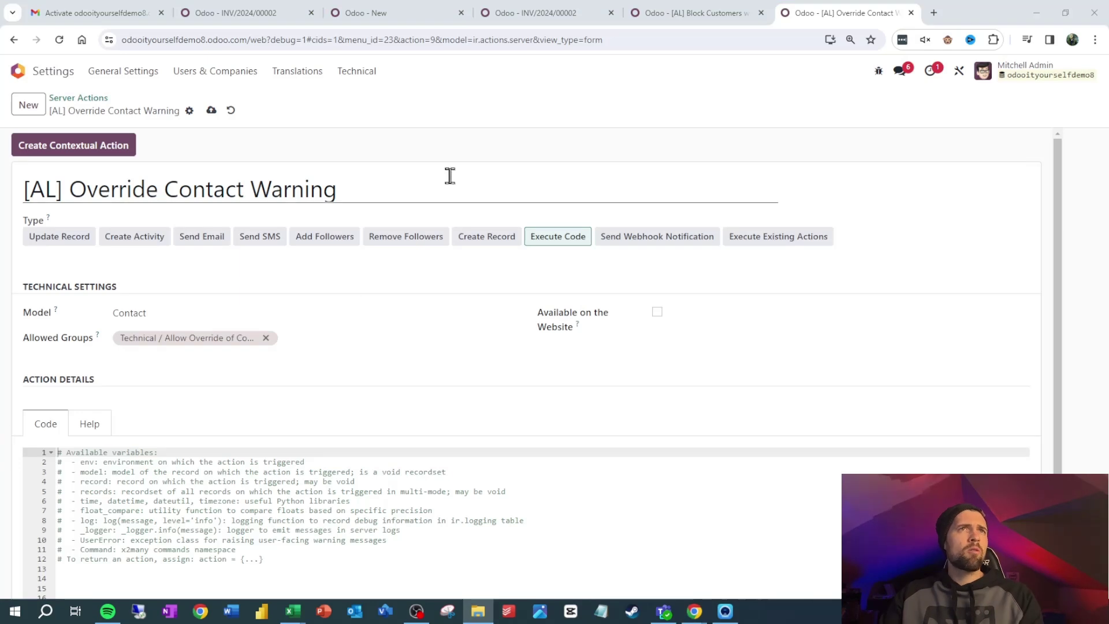
pyautogui.click(674, 15)
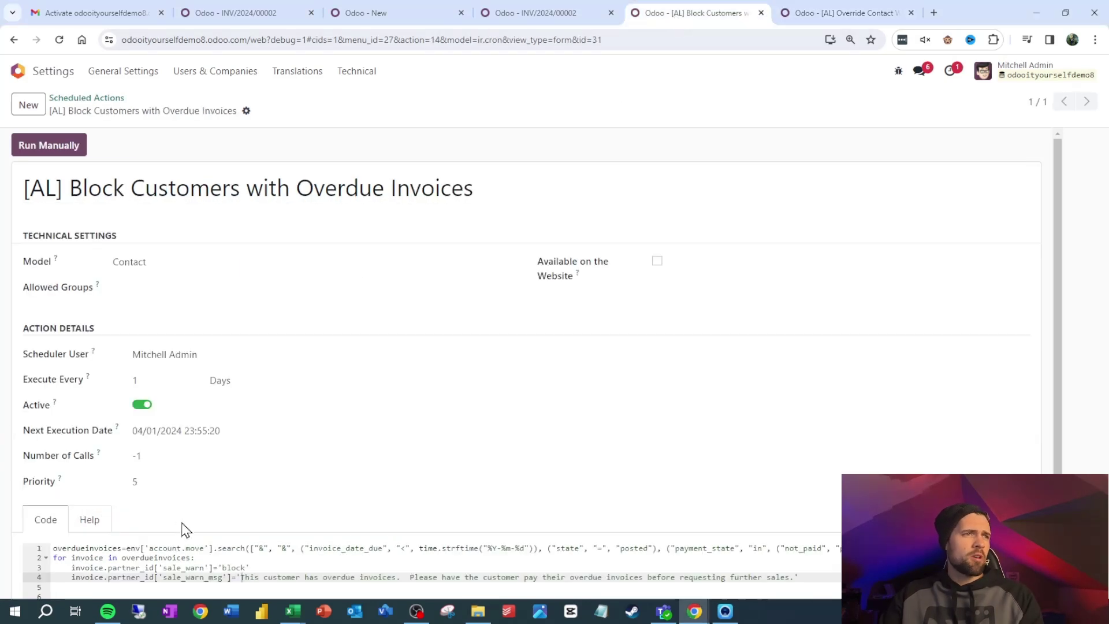
pyautogui.moveTo(54, 556); pyautogui.dragTo(818, 577)
pyautogui.click(818, 579)
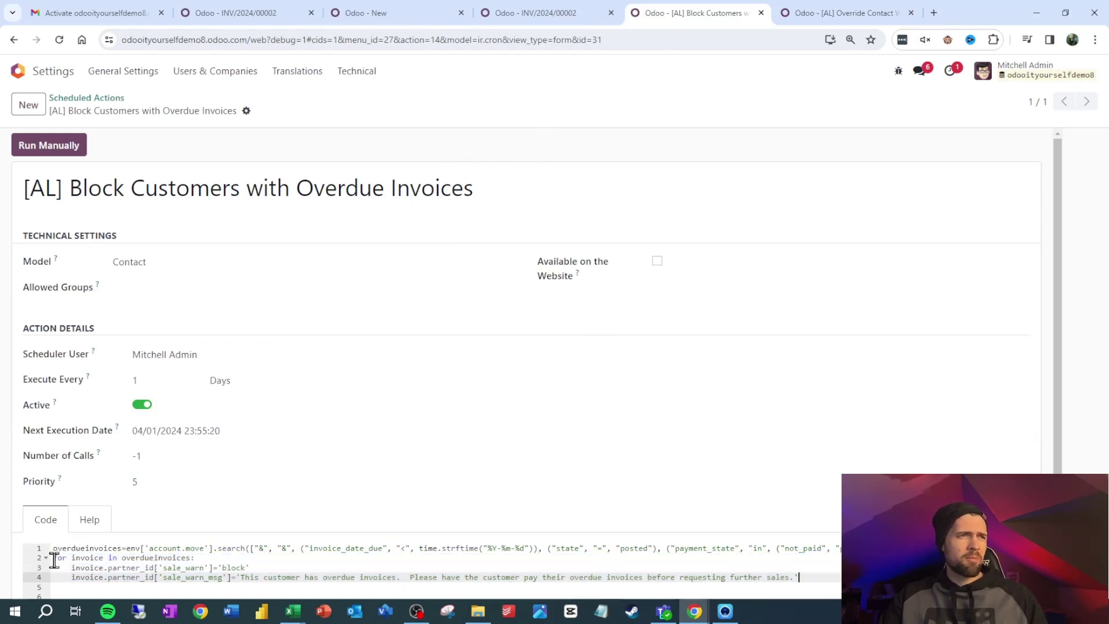
pyautogui.moveTo(54, 558); pyautogui.dragTo(749, 600)
pyautogui.hotkey('ctrl', 'c')
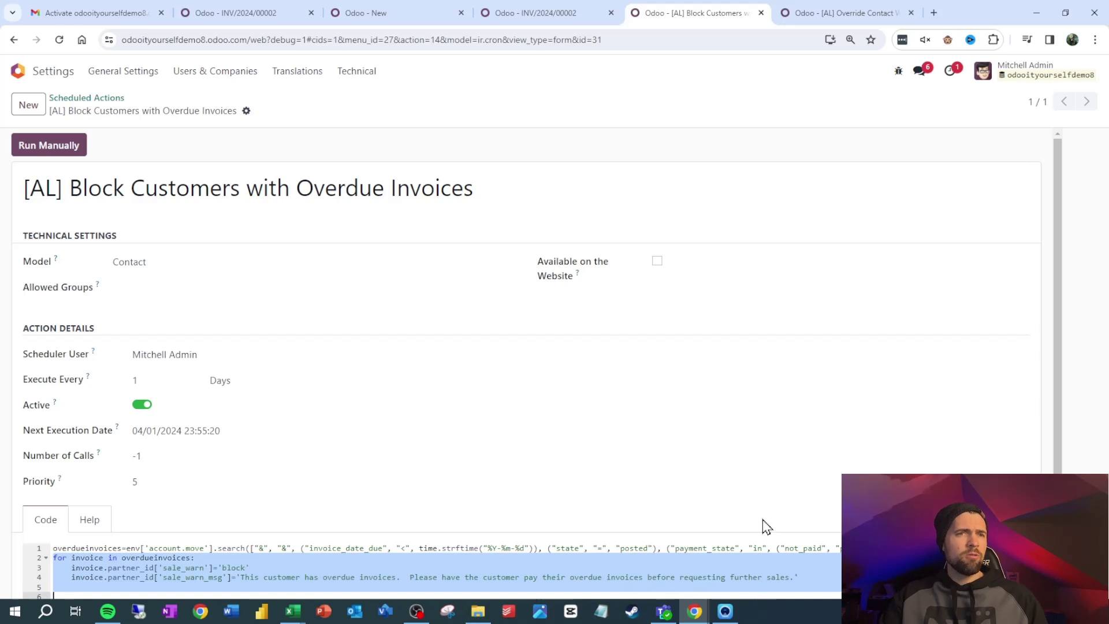
# Replace the default comments in the [AL] Override Contact Warning server action's code with the copied loop
pyautogui.click(825, 9)
pyautogui.moveTo(276, 560); pyautogui.dragTo(6, 479)
pyautogui.moveTo(326, 564); pyautogui.dragTo(37, 445)
pyautogui.hotkey('ctrl', 'v')
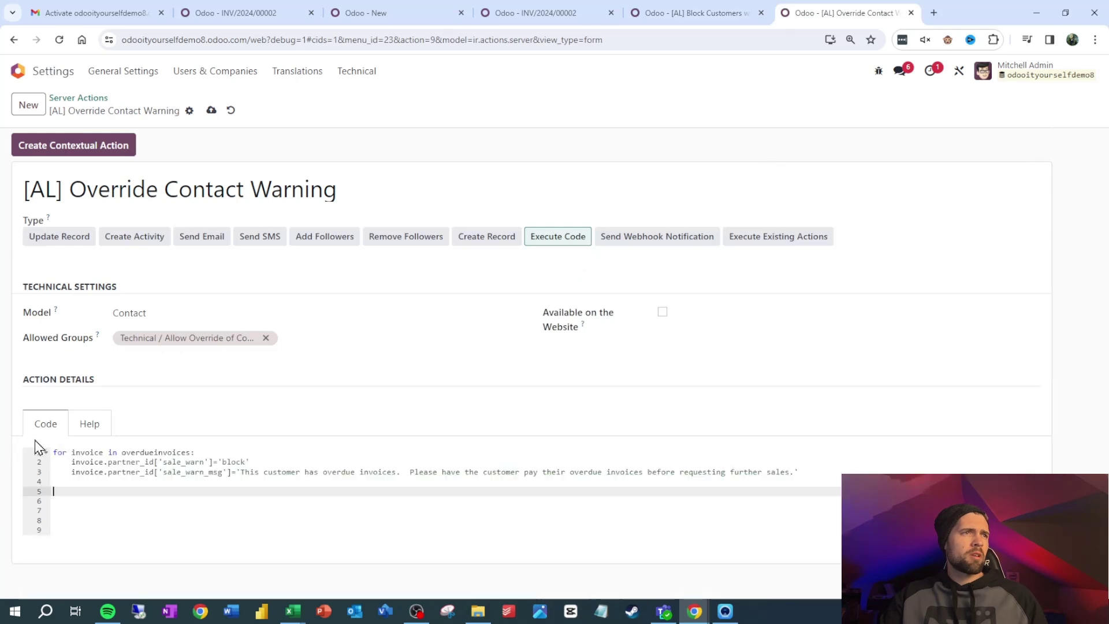
pyautogui.doubleClick(87, 452)
pyautogui.write('record')
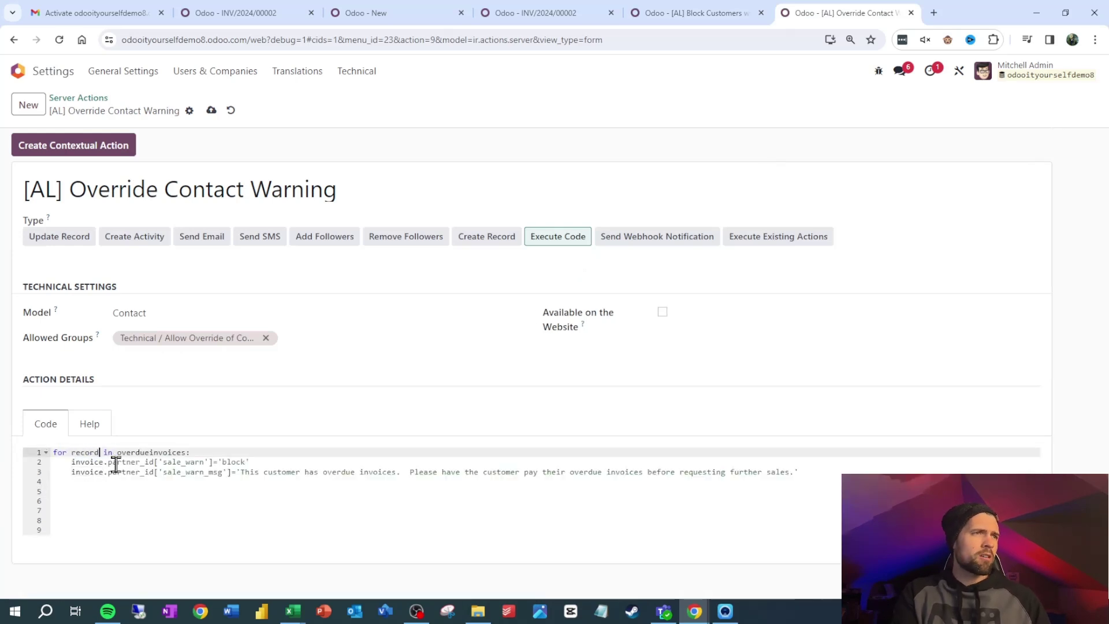
pyautogui.press('BackSpace')
pyautogui.press('BackSpace')
pyautogui.press('BackSpace')
pyautogui.press('BackSpace')
pyautogui.press('BackSpace')
pyautogui.press('BackSpace')
pyautogui.write('invoice')
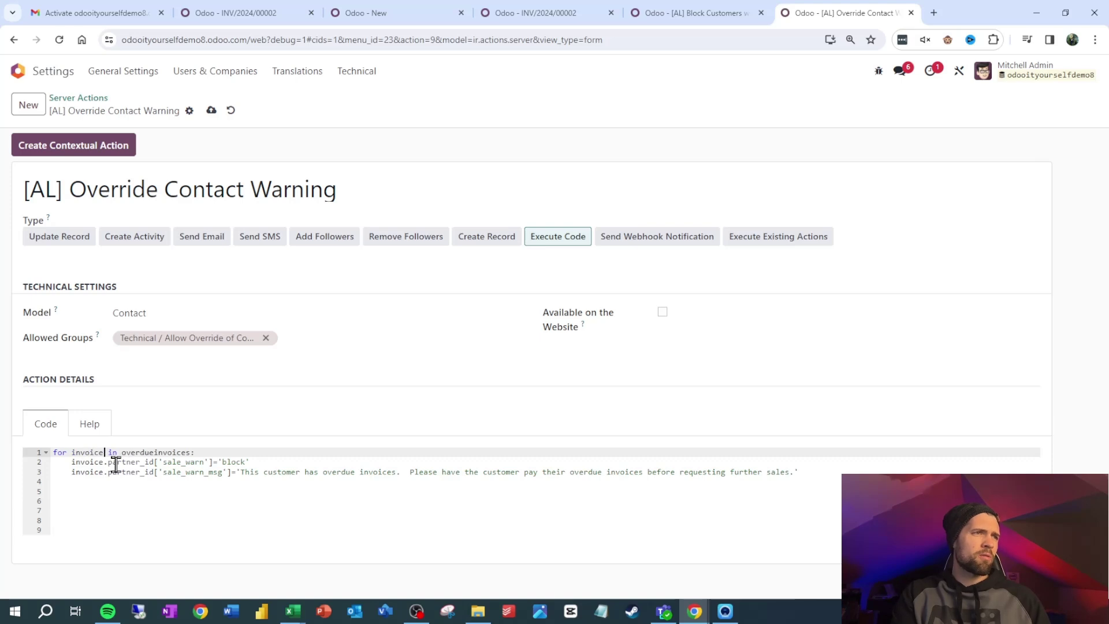
# Change the loop header in the server action's code to "for contact in records:"
pyautogui.doubleClick(90, 454)
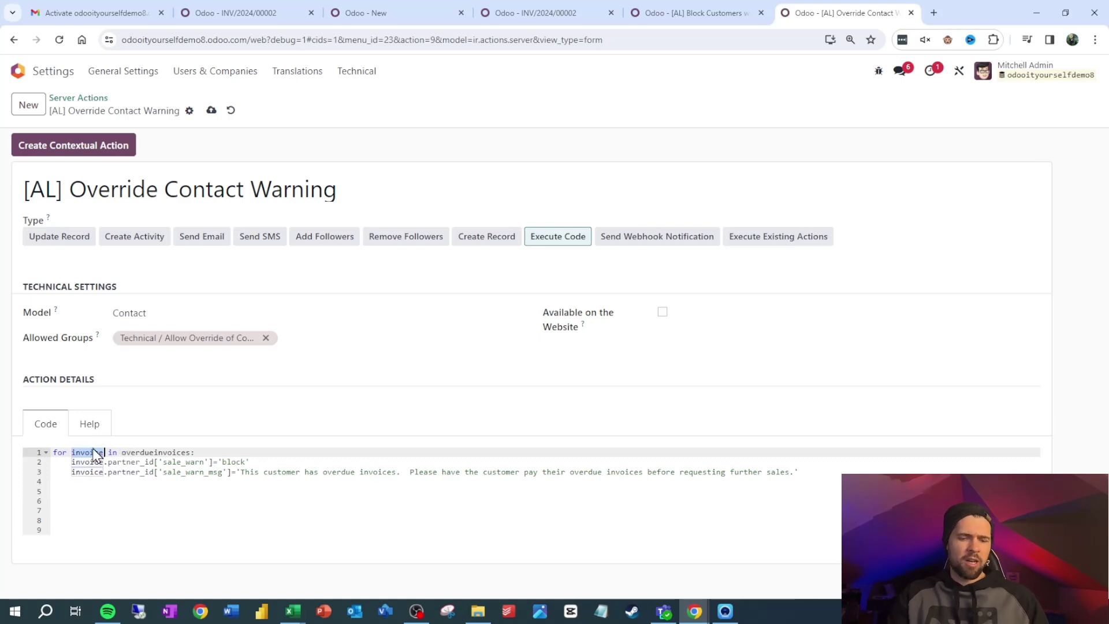
pyautogui.write('contact in ')
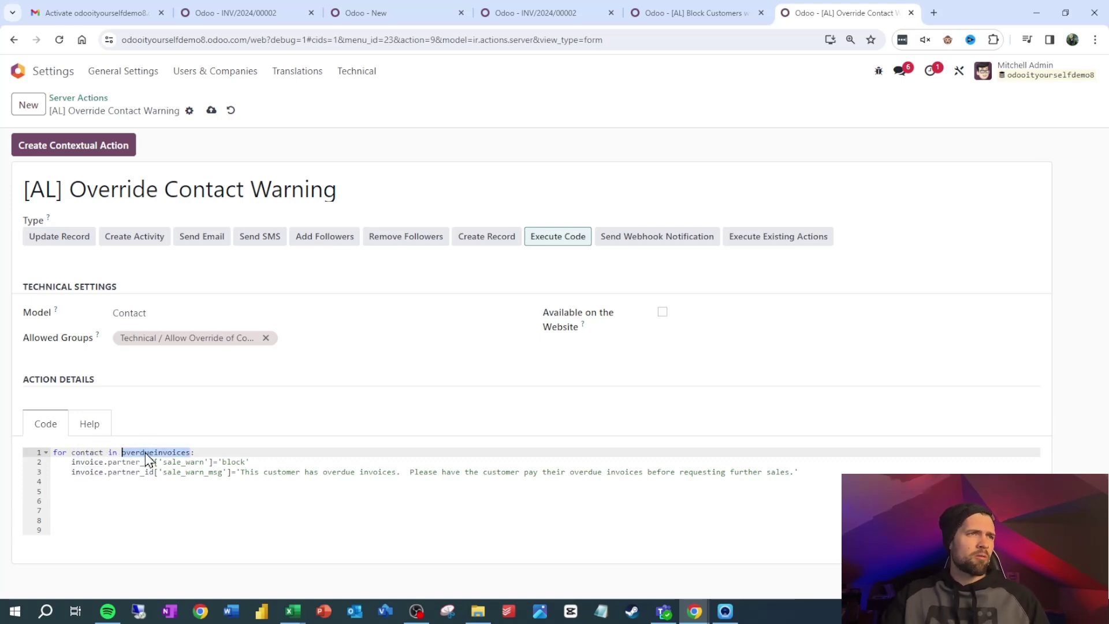
pyautogui.write('records')
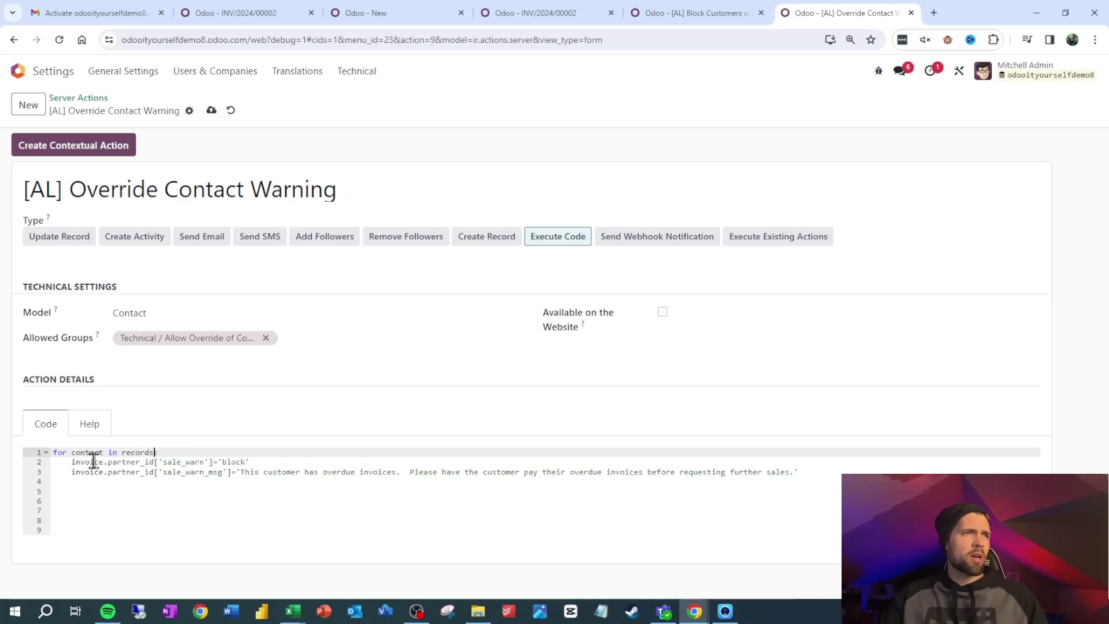
# Replace invoice.partner_id with contact in both the sale_warn and sale_warn_msg lines
pyautogui.doubleClick(93, 454)
pyautogui.hotkey('ctrl', 'c')
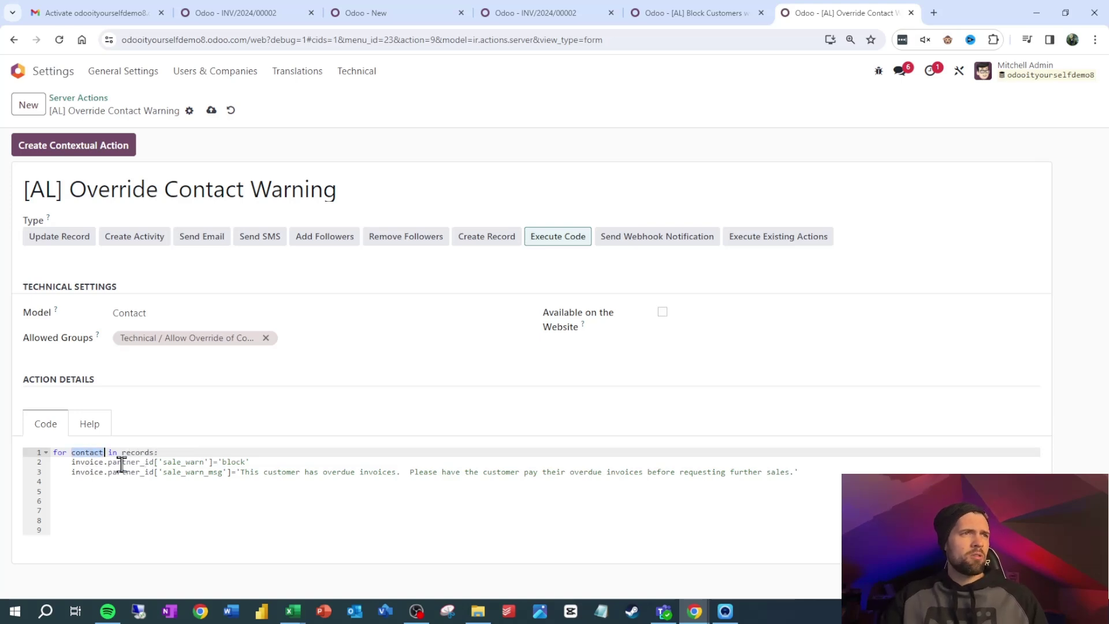
pyautogui.moveTo(71, 462); pyautogui.dragTo(154, 462)
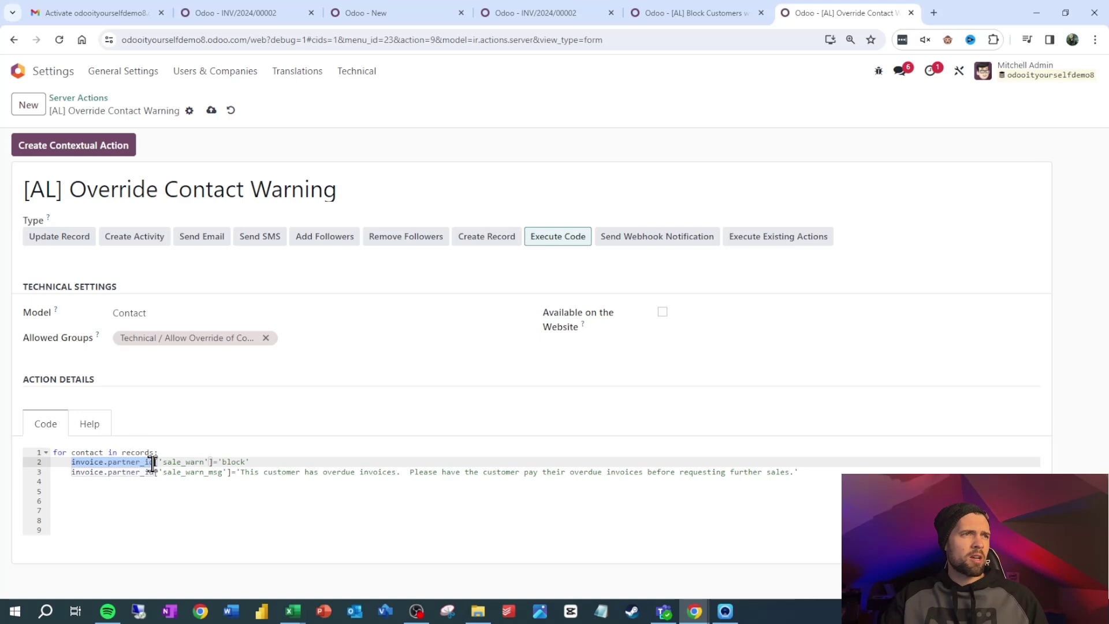
pyautogui.hotkey('ctrl', 'v')
pyautogui.moveTo(73, 473); pyautogui.dragTo(175, 461)
pyautogui.hotkey('ctrl', 'v')
# Set both sale_warn and sale_warn_msg to False in the loop
pyautogui.write('F')
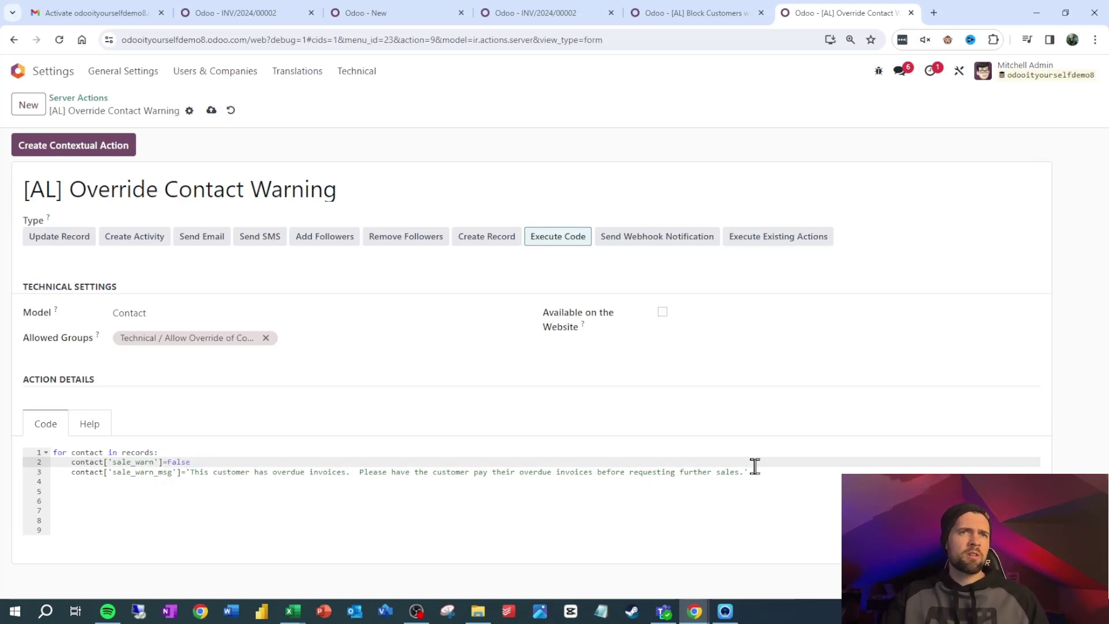
pyautogui.moveTo(751, 472); pyautogui.dragTo(190, 474)
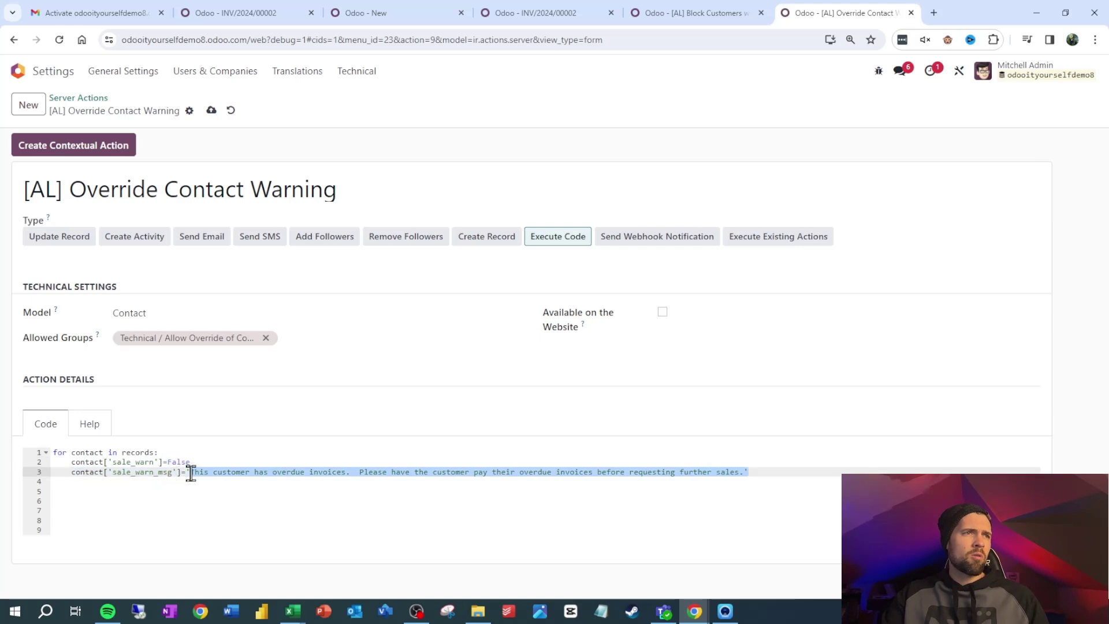
pyautogui.write('False')
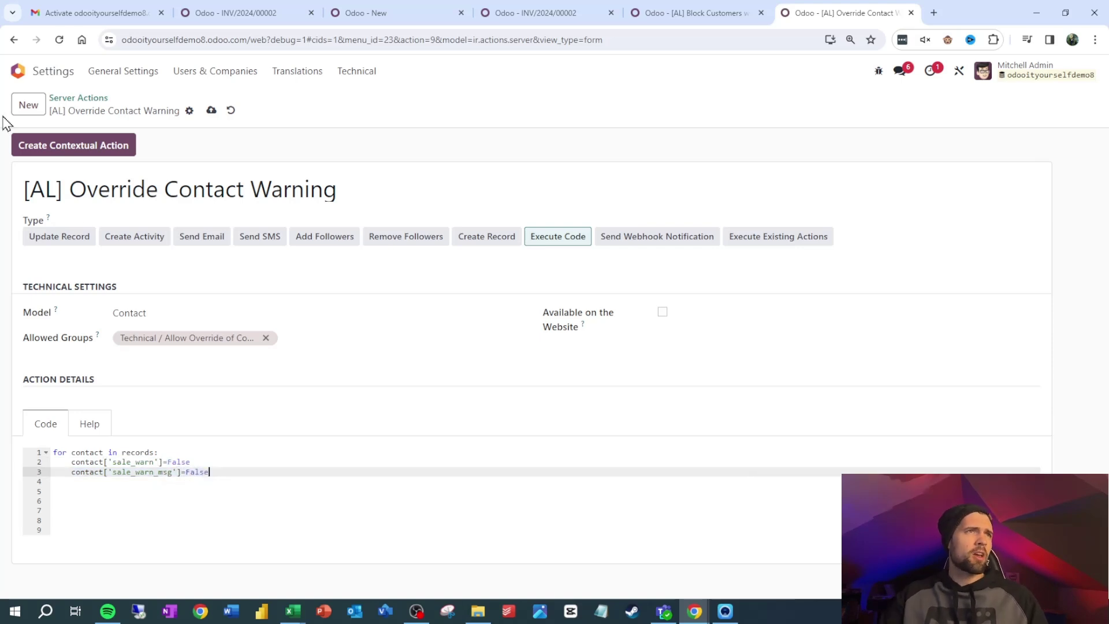
# Save the server action, accepting the pricing plan change, and create its contextual action
pyautogui.click(211, 110)
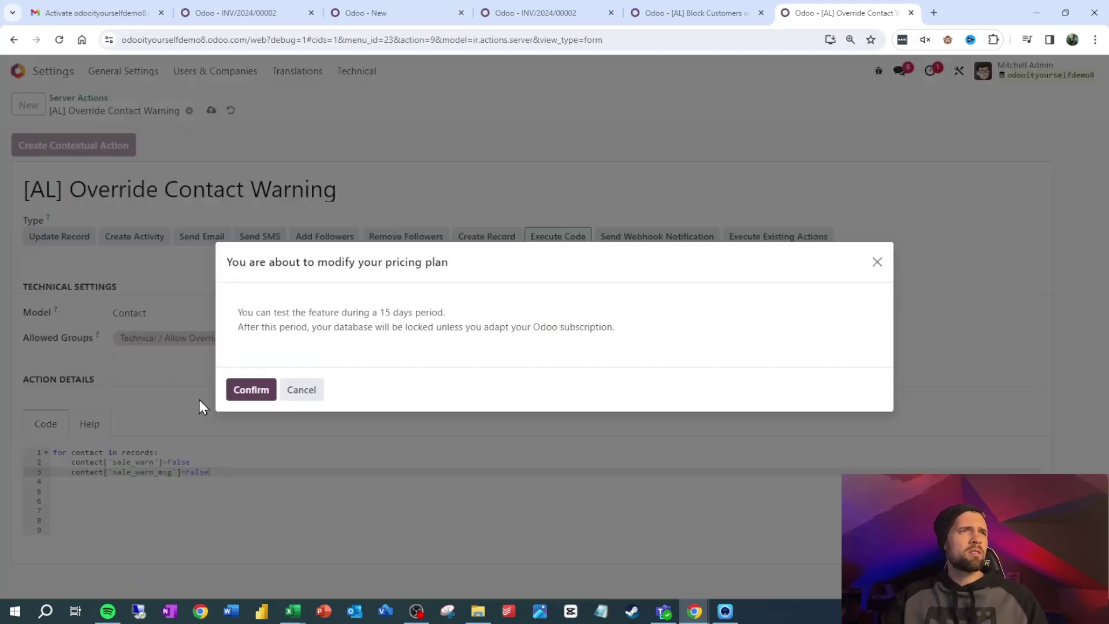
pyautogui.click(245, 397)
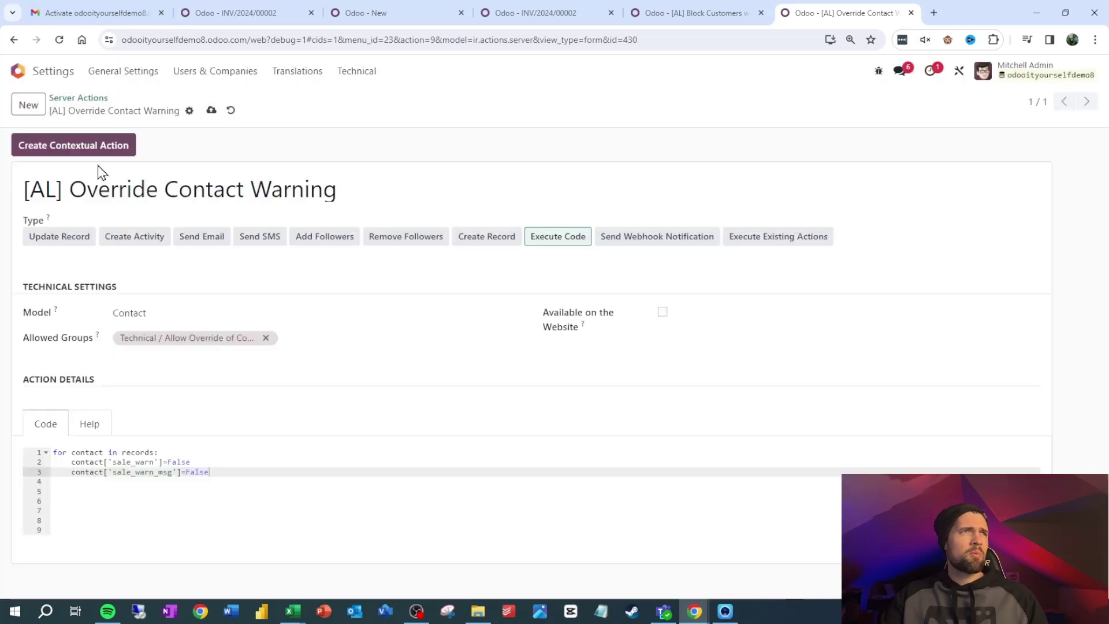
pyautogui.click(102, 149)
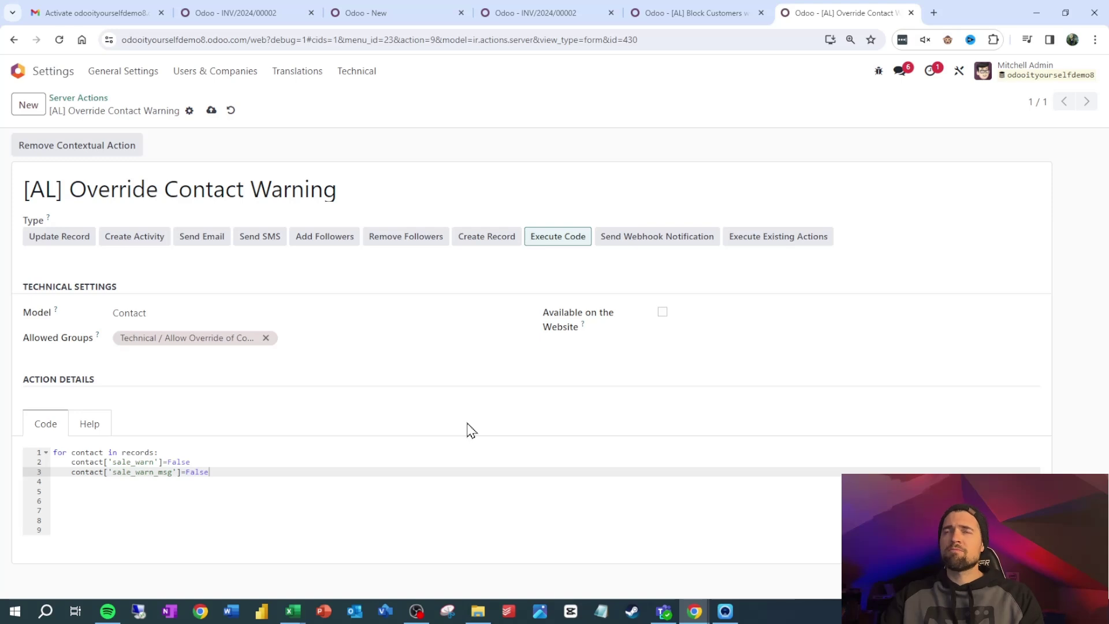
# Test the block by choosing Customer 1 on the new quotation, and dismiss the warning
pyautogui.click(193, 223)
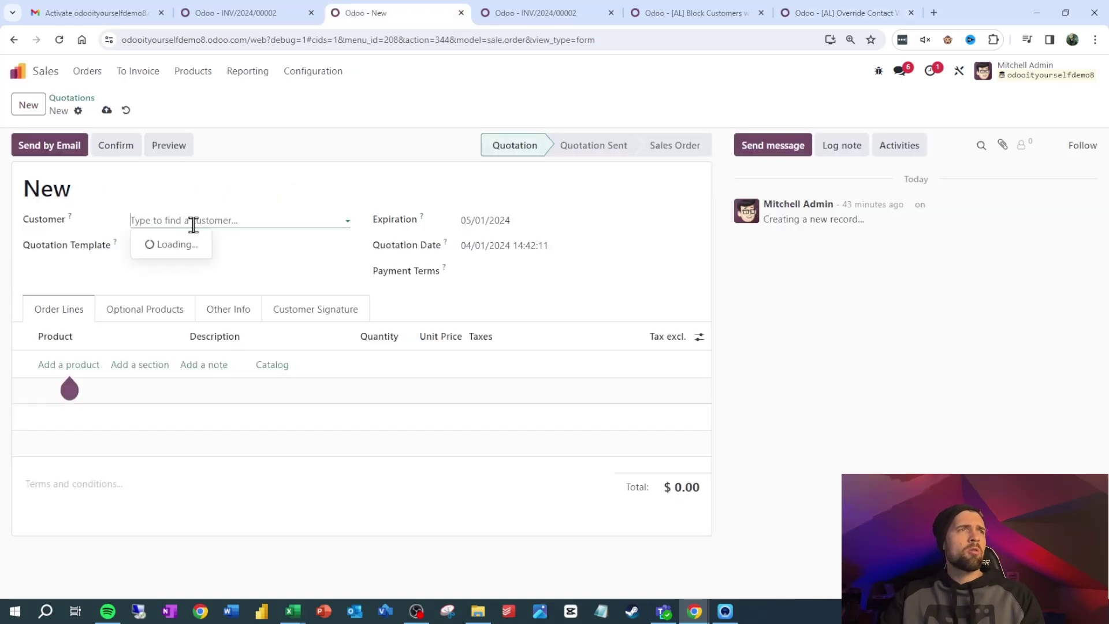
pyautogui.click(188, 243)
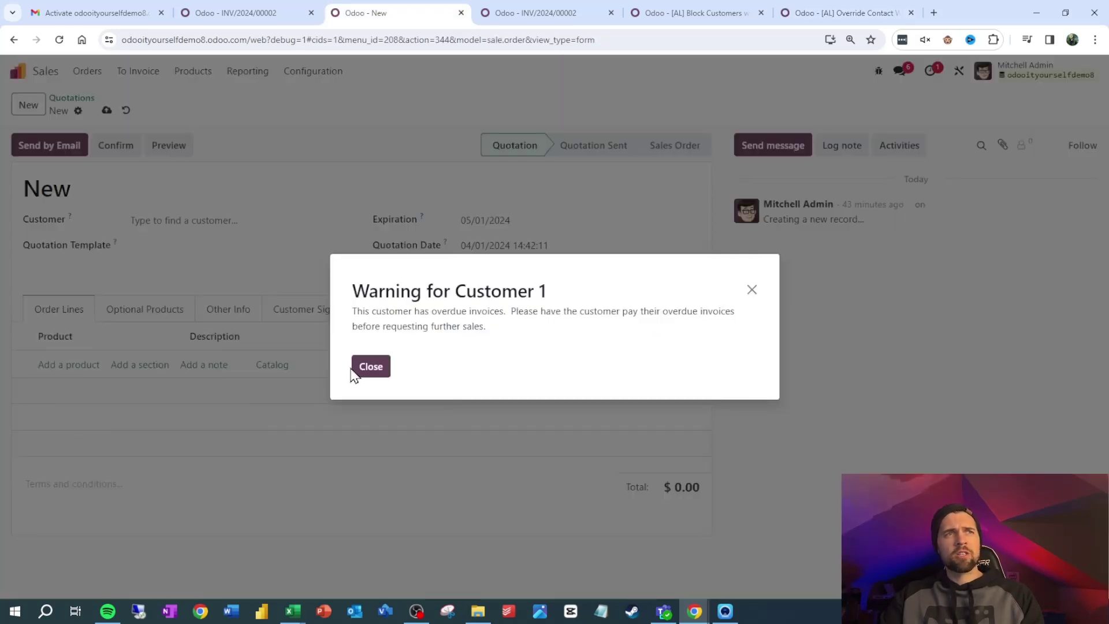
pyautogui.click(369, 370)
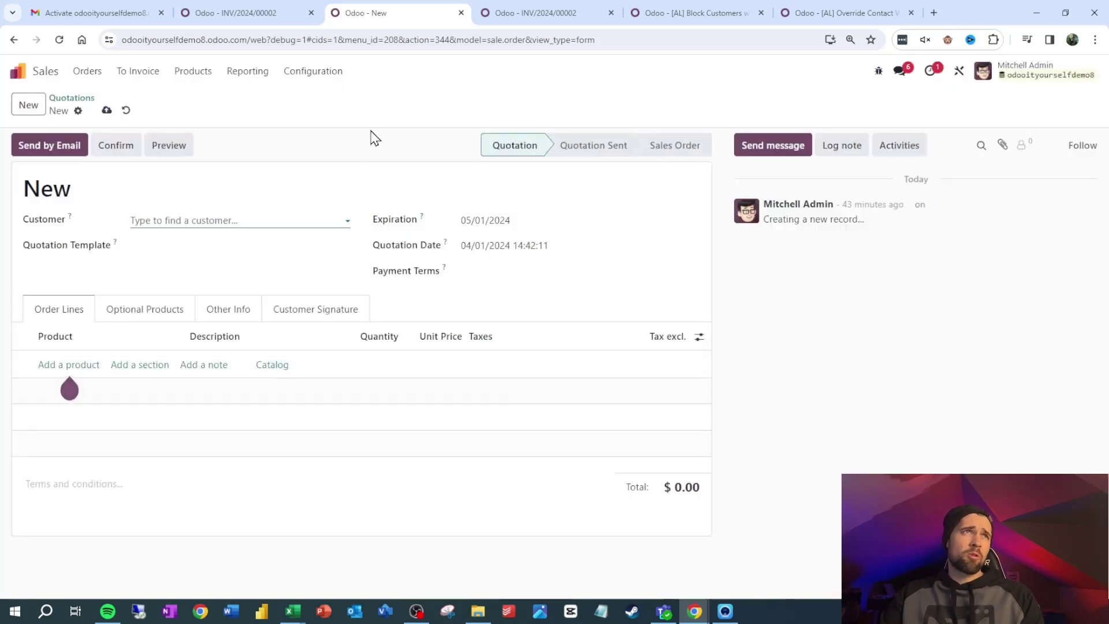
# Open the Customer 1 record from the customers list in Accounting
pyautogui.click(523, 13)
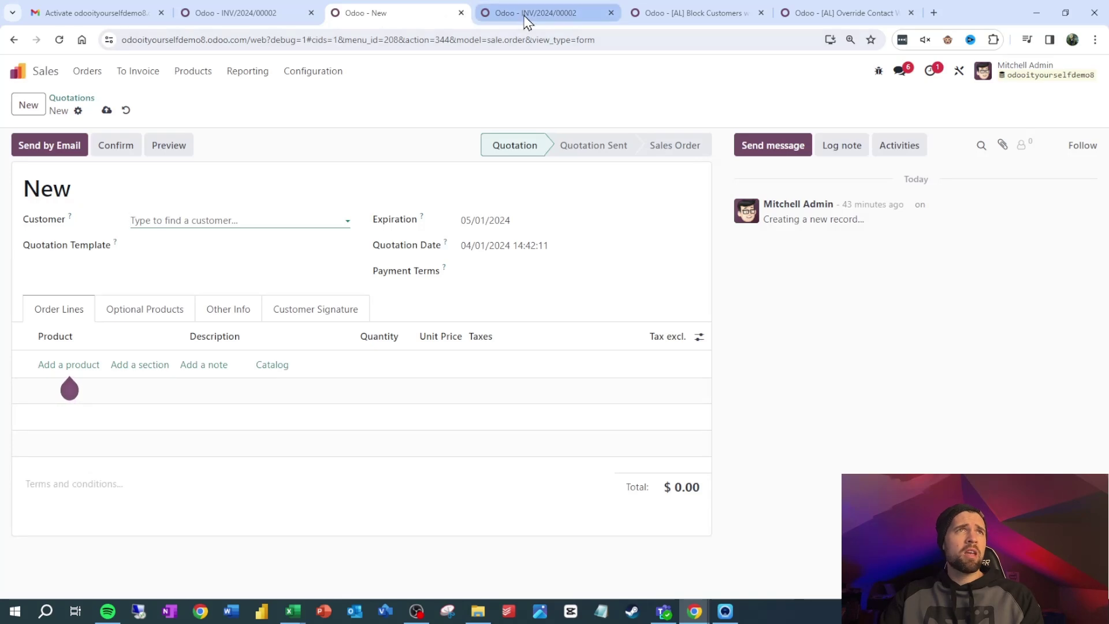
pyautogui.click(190, 71)
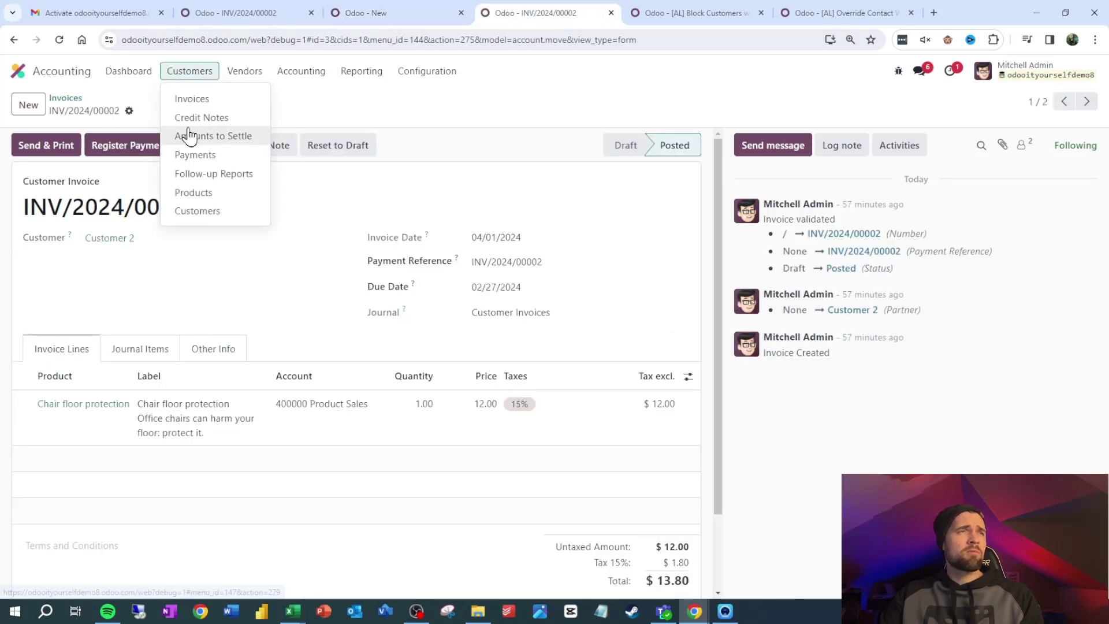
pyautogui.click(202, 212)
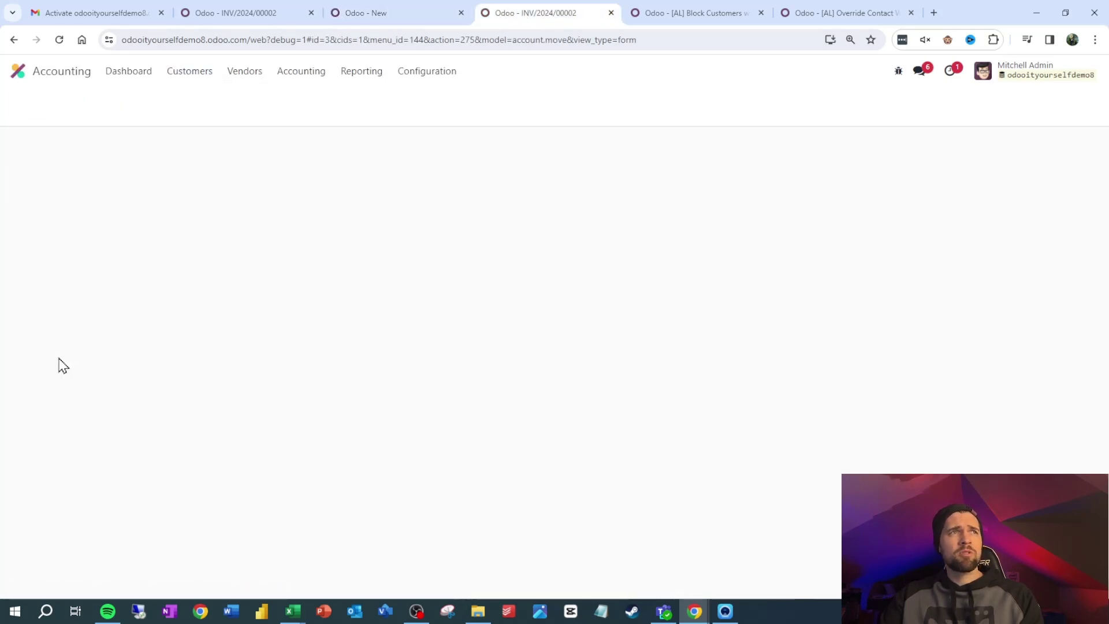
pyautogui.click(383, 13)
pyautogui.click(528, 8)
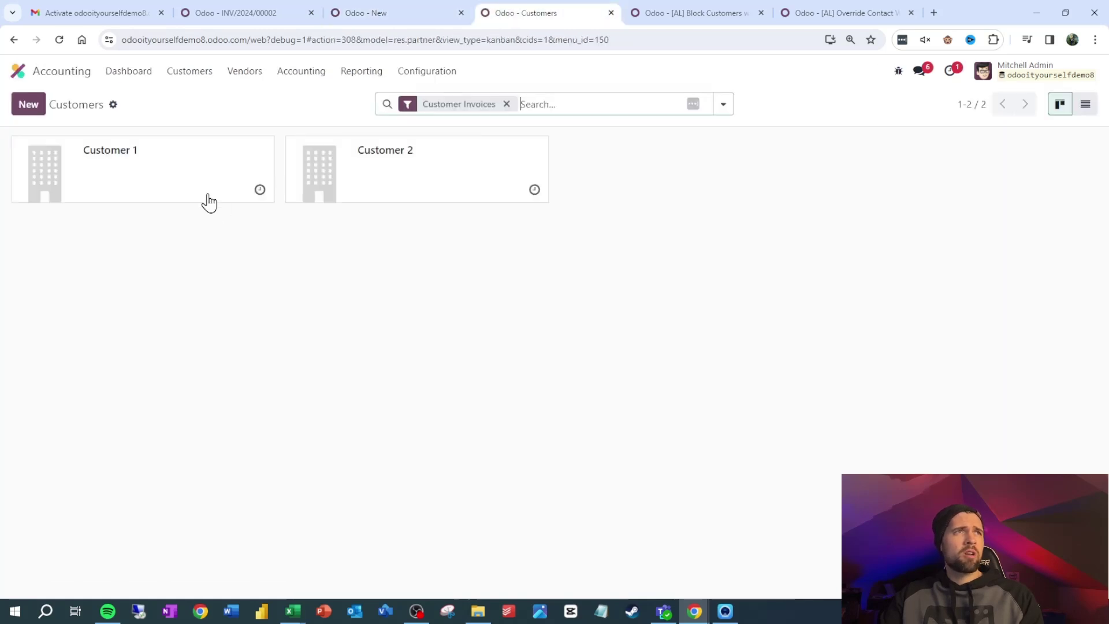
pyautogui.click(200, 196)
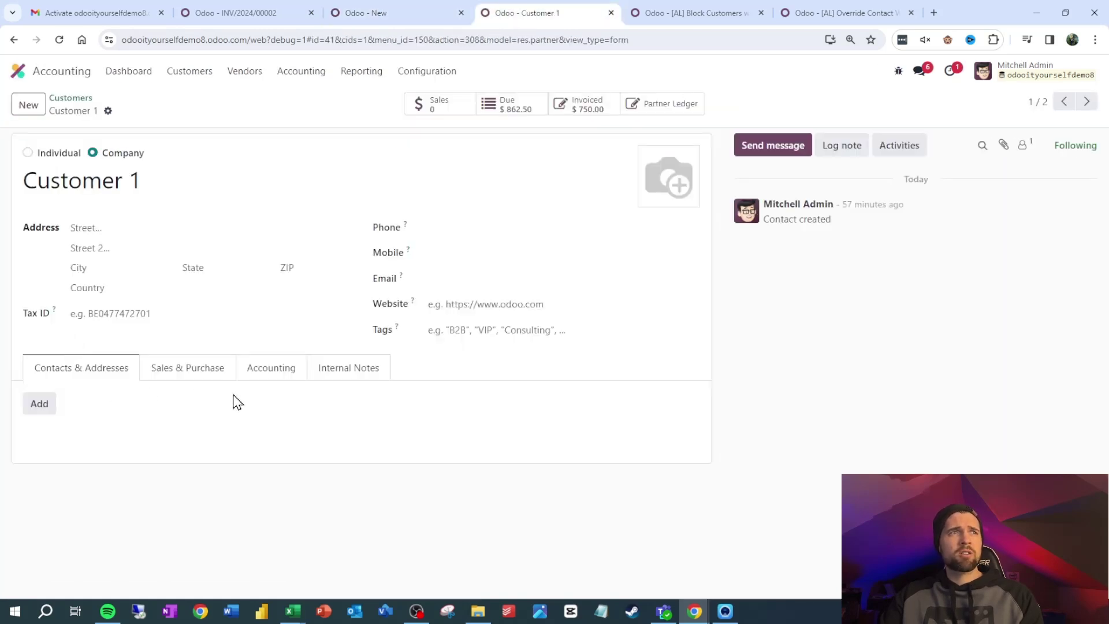
# Check the sales order warning in Customer 1's internal notes
pyautogui.click(352, 374)
pyautogui.scroll(-2, 230, 508)
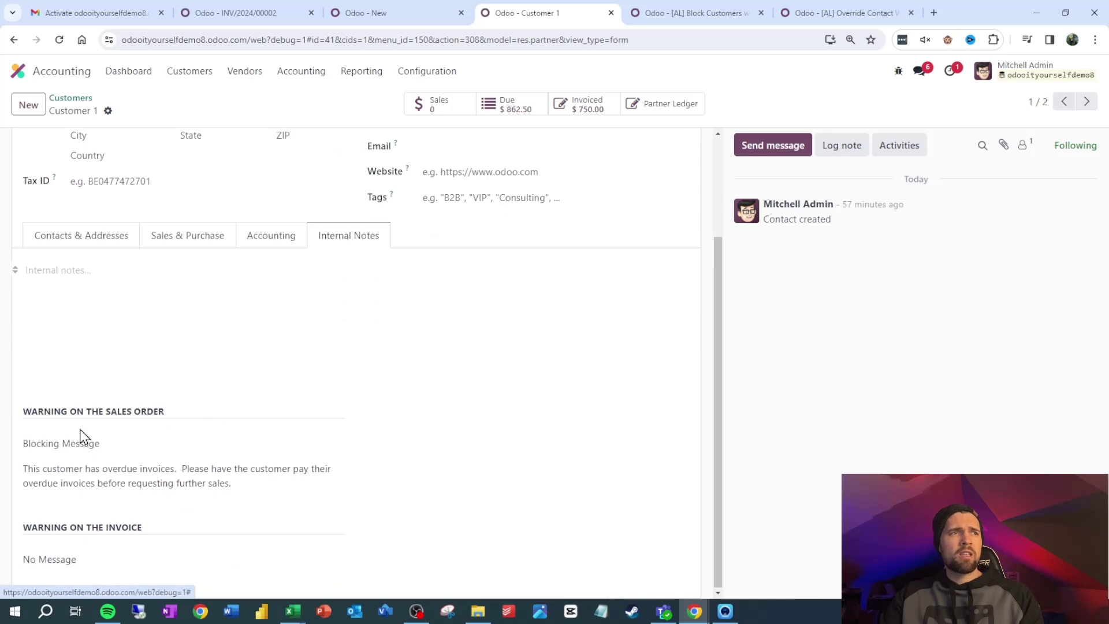
pyautogui.scroll(3, 282, 383)
# Run the [AL] Override Contact Warning action on Customer 1 and check the sales order warning section
pyautogui.click(108, 111)
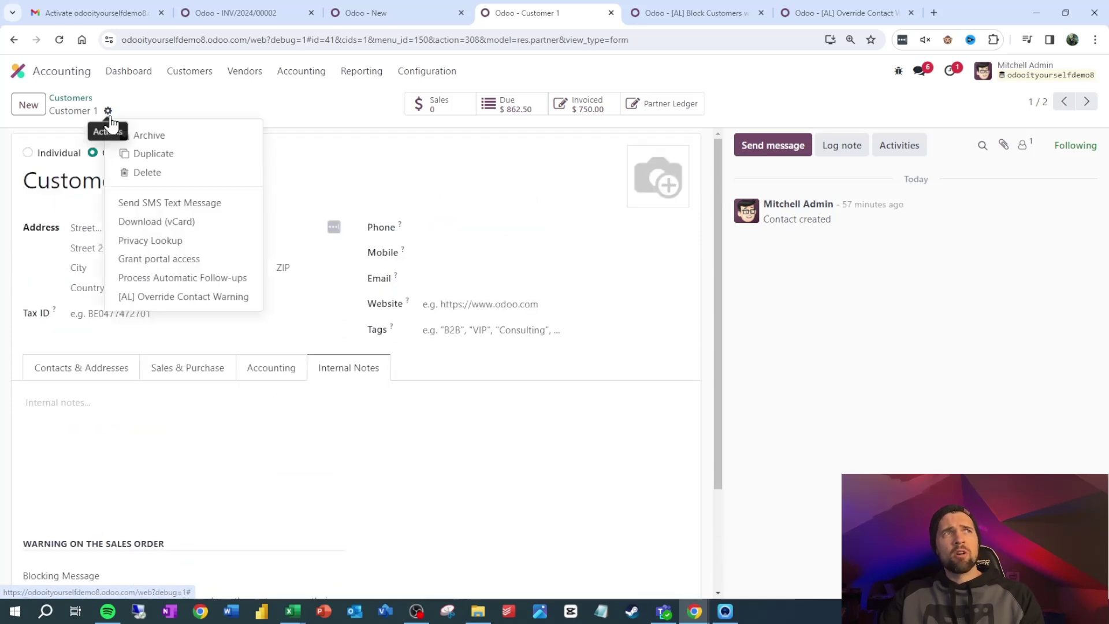
pyautogui.click(229, 296)
pyautogui.scroll(-2, 228, 307)
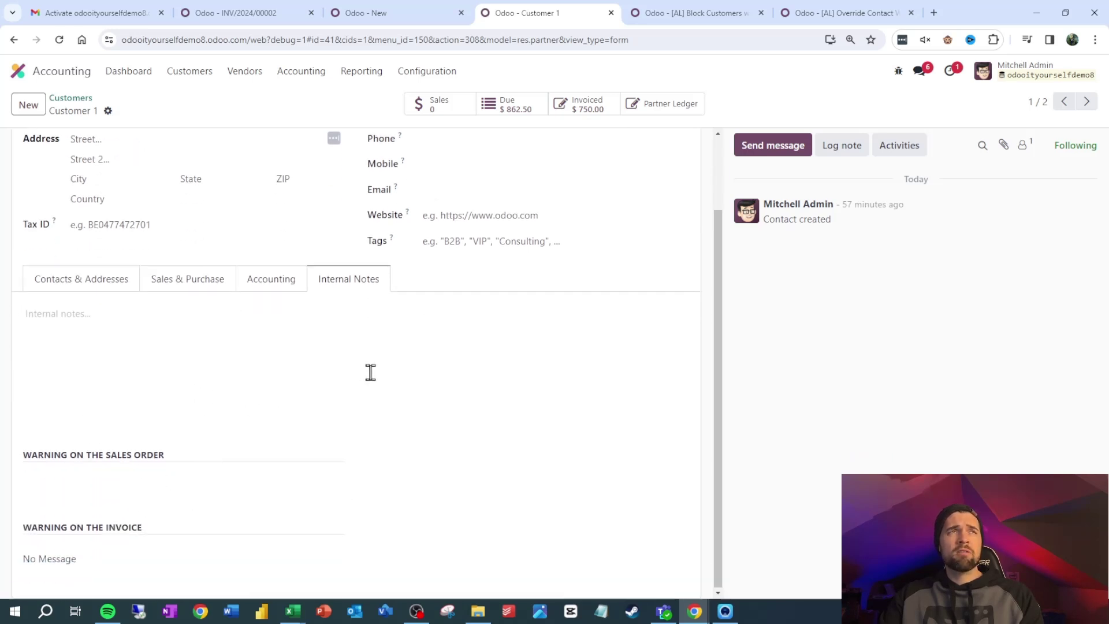
pyautogui.scroll(2, 369, 372)
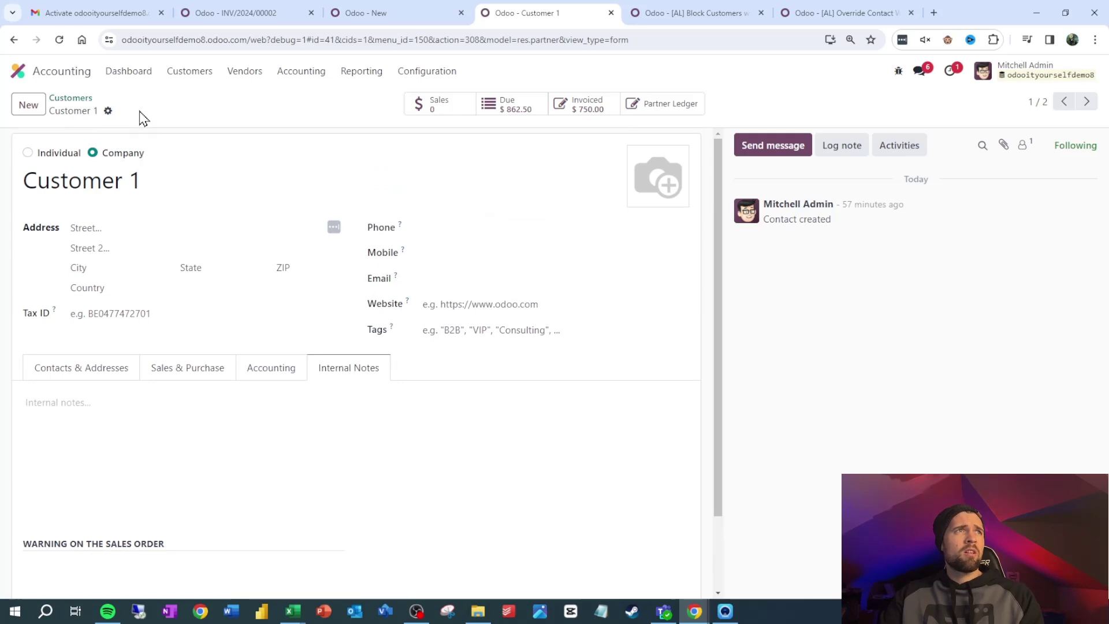
# Set Customer 1 as the customer on the new quotation
pyautogui.click(380, 12)
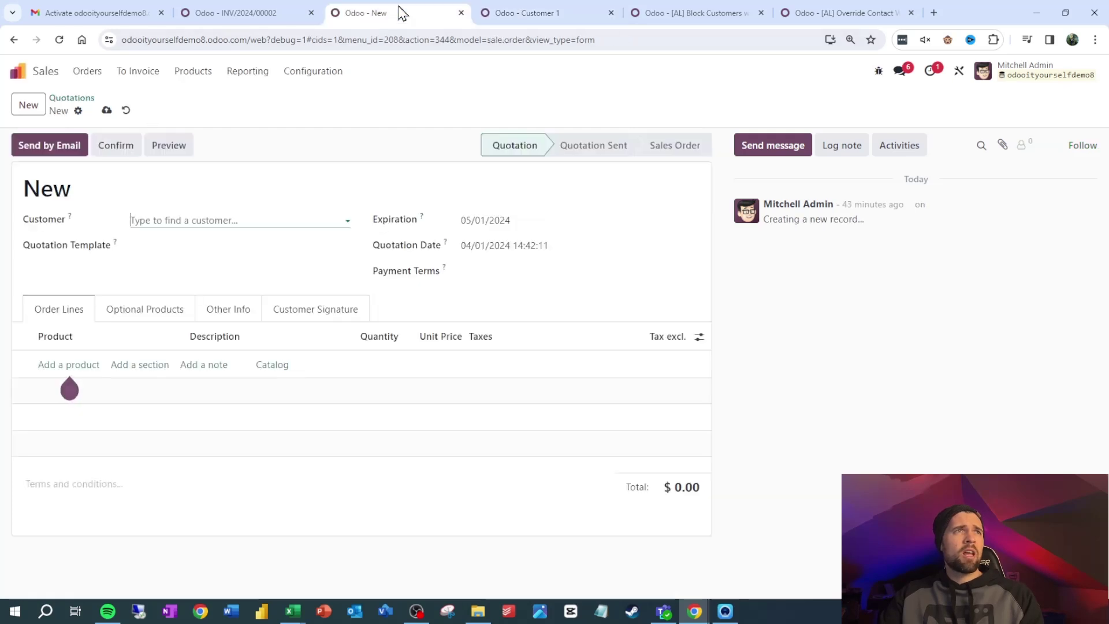
pyautogui.click(199, 219)
pyautogui.click(181, 247)
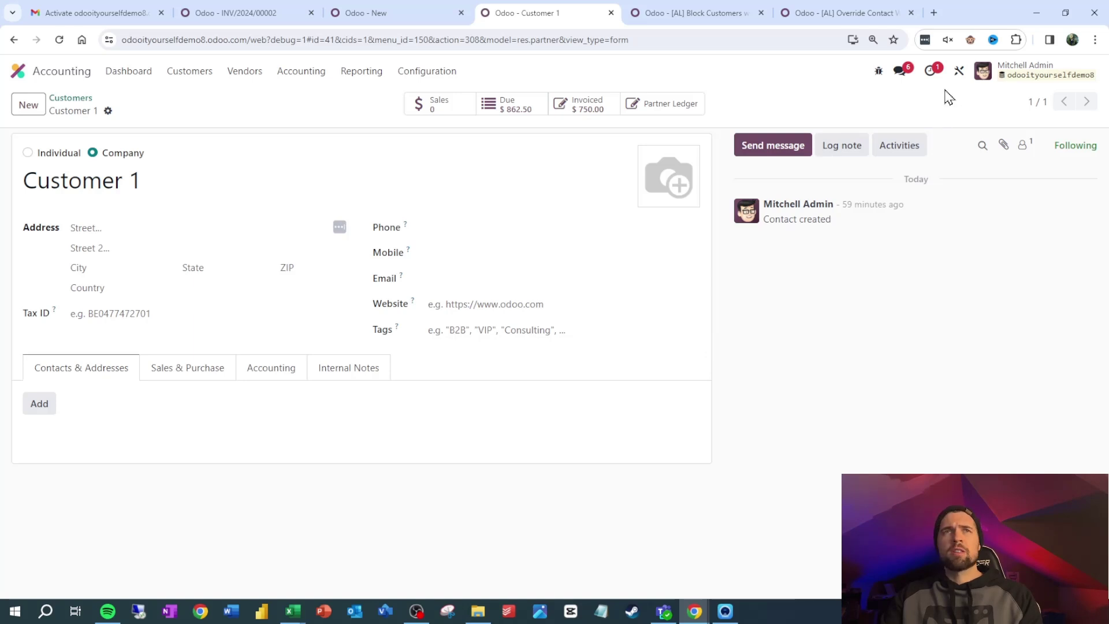
# Open Customer 1's form in Studio and inspect the group restriction on the sales order warning section in Internal Notes
pyautogui.click(957, 75)
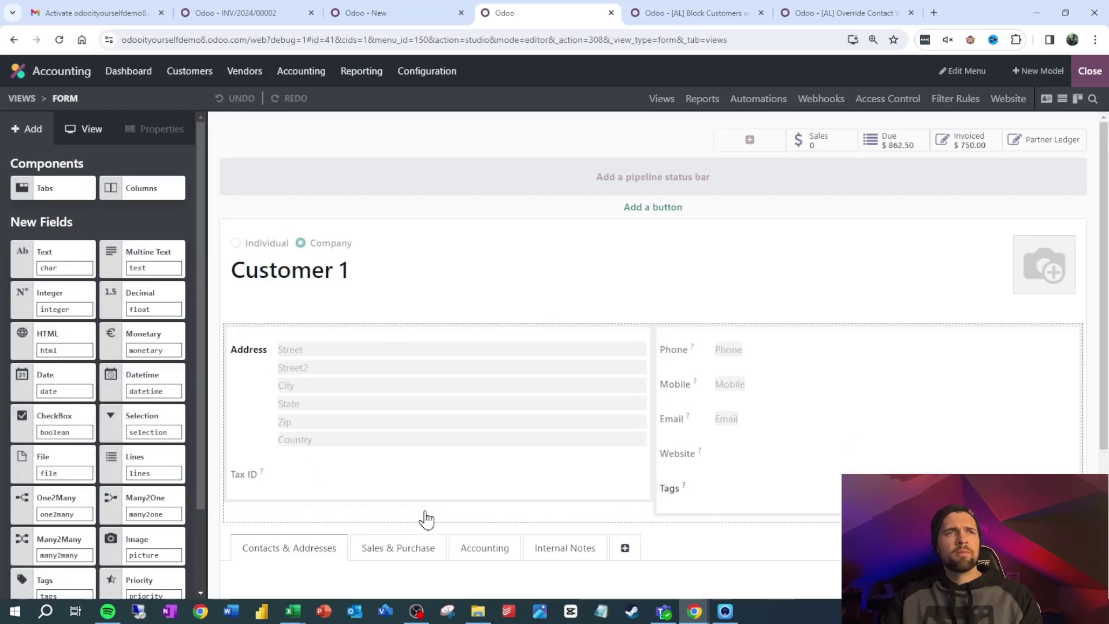
pyautogui.scroll(-2, 491, 485)
pyautogui.click(548, 431)
pyautogui.scroll(-3, 411, 435)
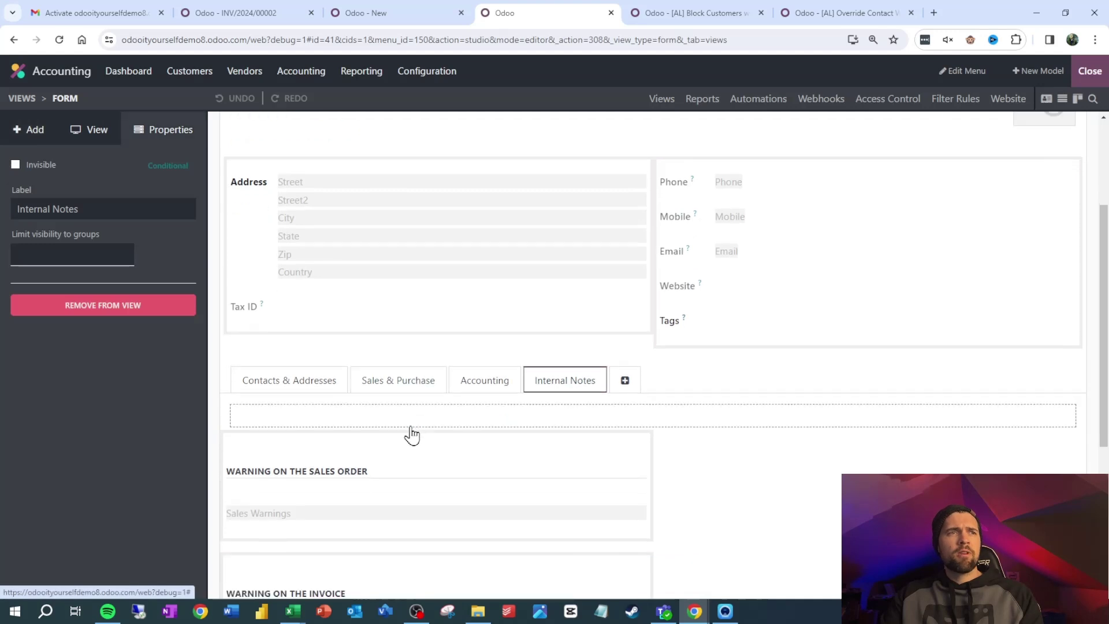
pyautogui.click(309, 353)
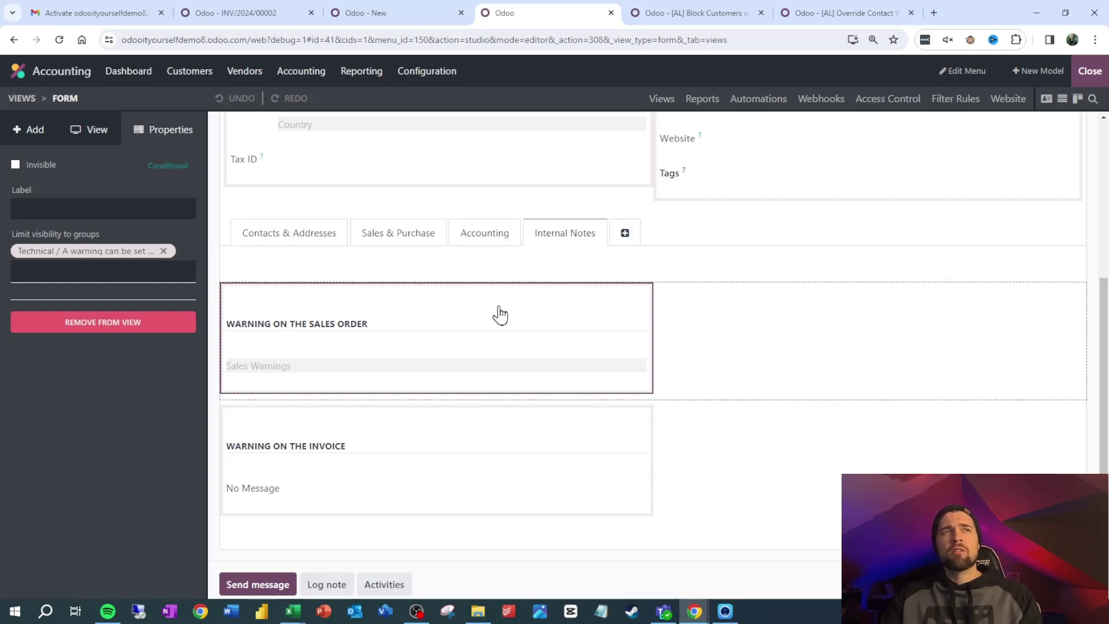
pyautogui.scroll(2, 586, 322)
pyautogui.scroll(3, 586, 322)
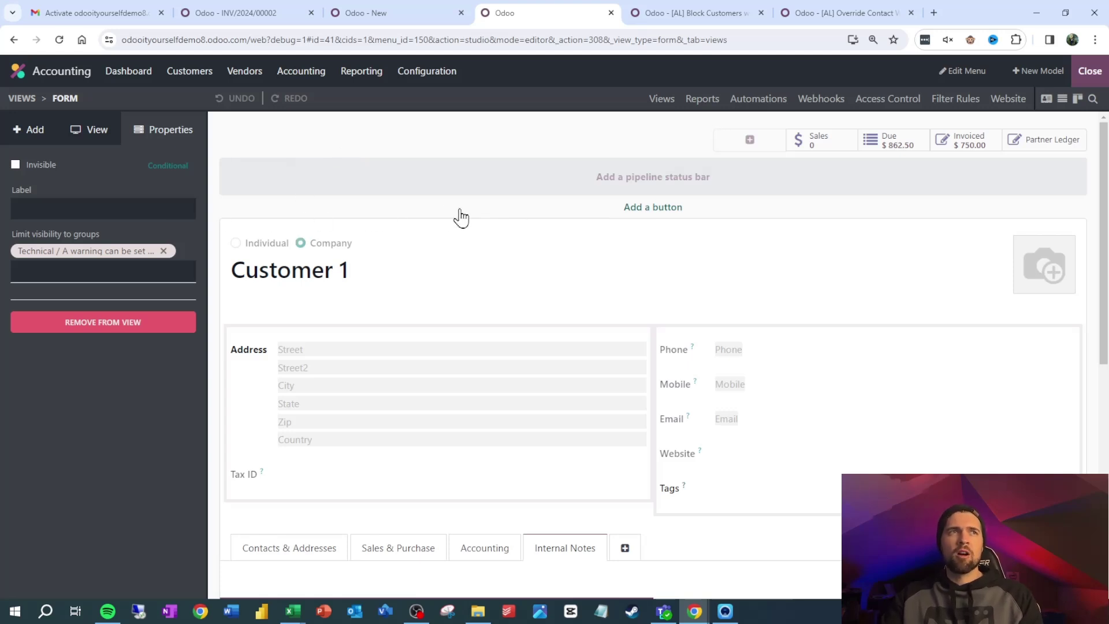
# Add a button to the form header with the label "Override Warning for SO"
pyautogui.click(668, 209)
pyautogui.click(520, 301)
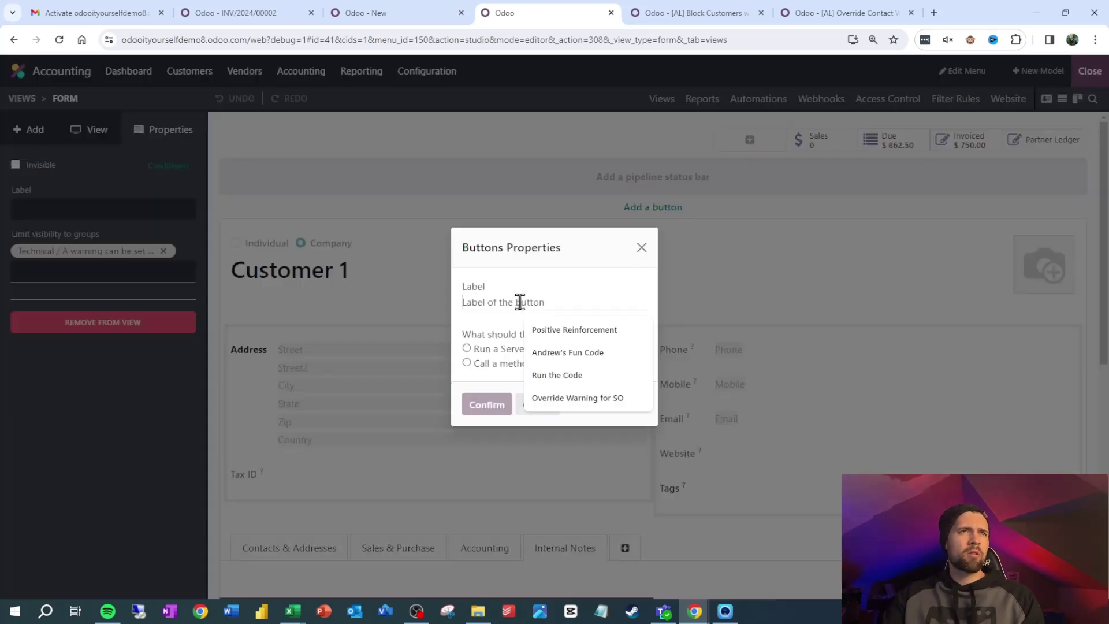
pyautogui.write('Overri')
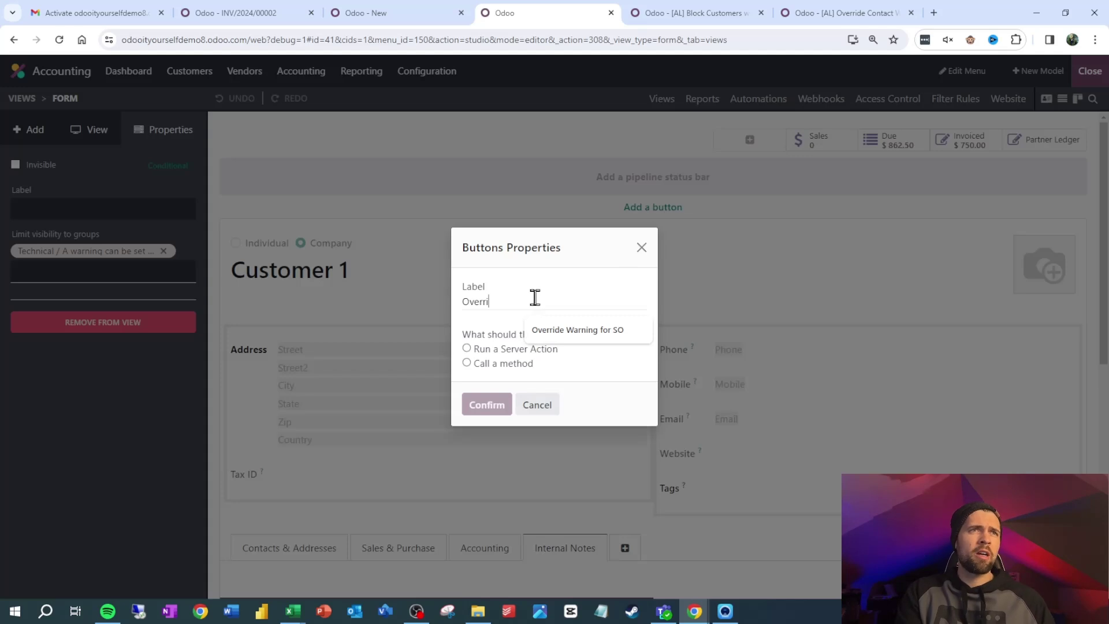
pyautogui.write('de Warning for ')
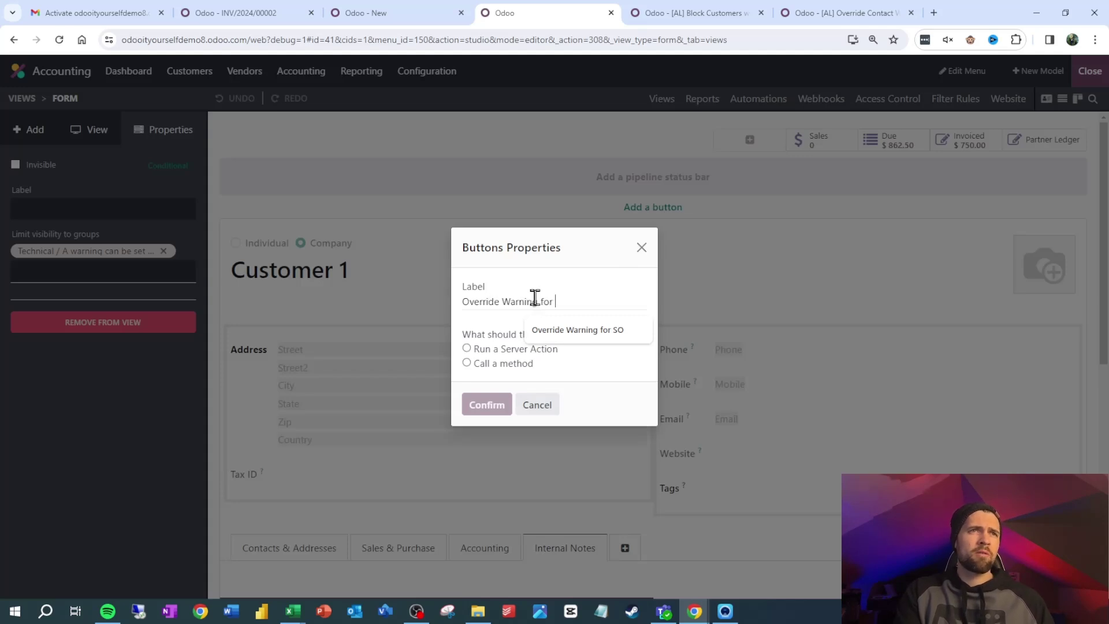
pyautogui.write('SO')
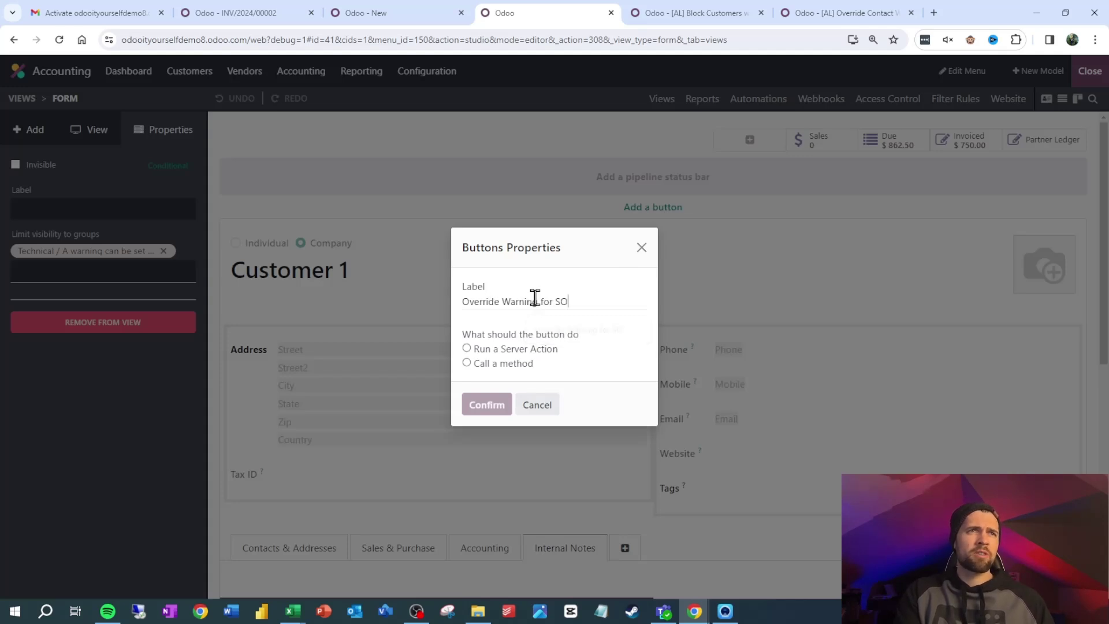
# Make the new button run the server action [AL] Override Contact Warning and confirm its properties
pyautogui.click(508, 351)
pyautogui.click(511, 374)
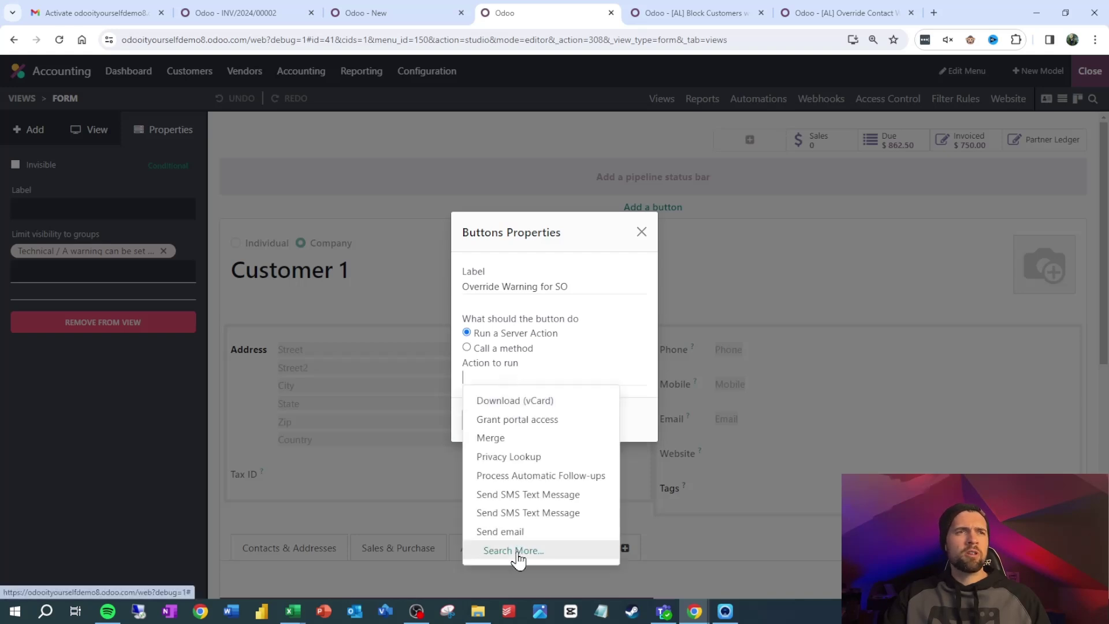
pyautogui.click(513, 550)
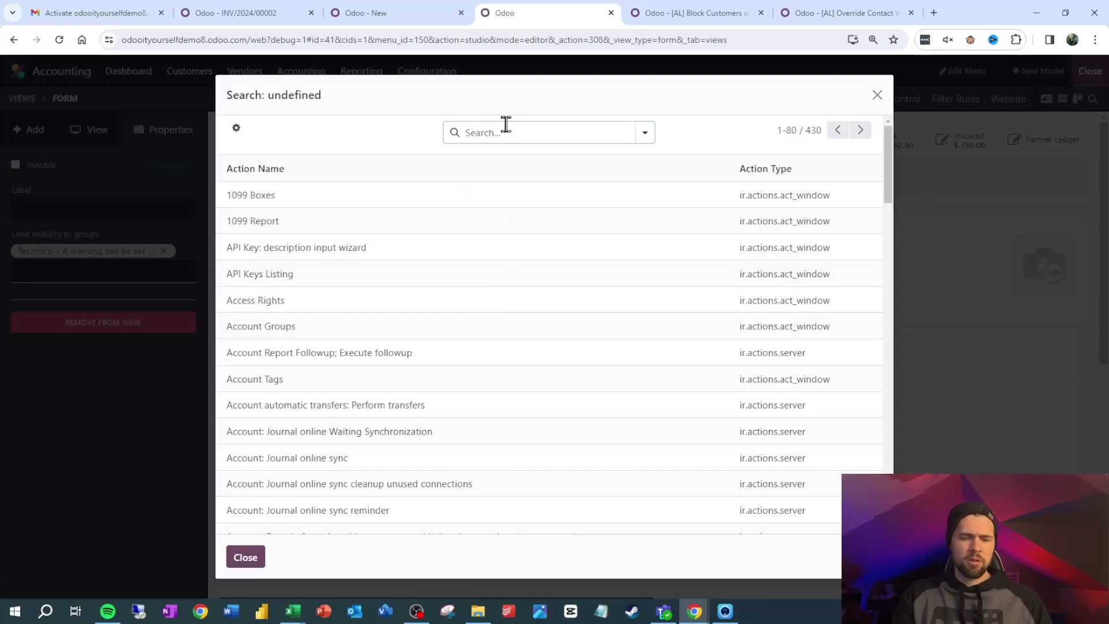
pyautogui.write('[')
pyautogui.press('BackSpace')
pyautogui.write('[AL')
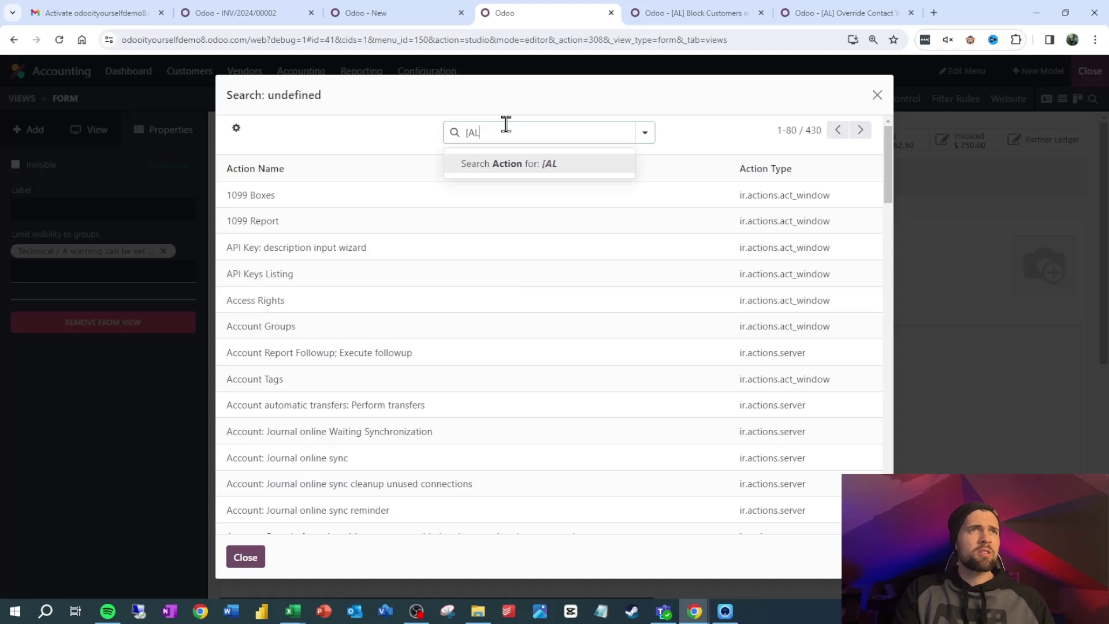
pyautogui.write(']')
pyautogui.press('Return')
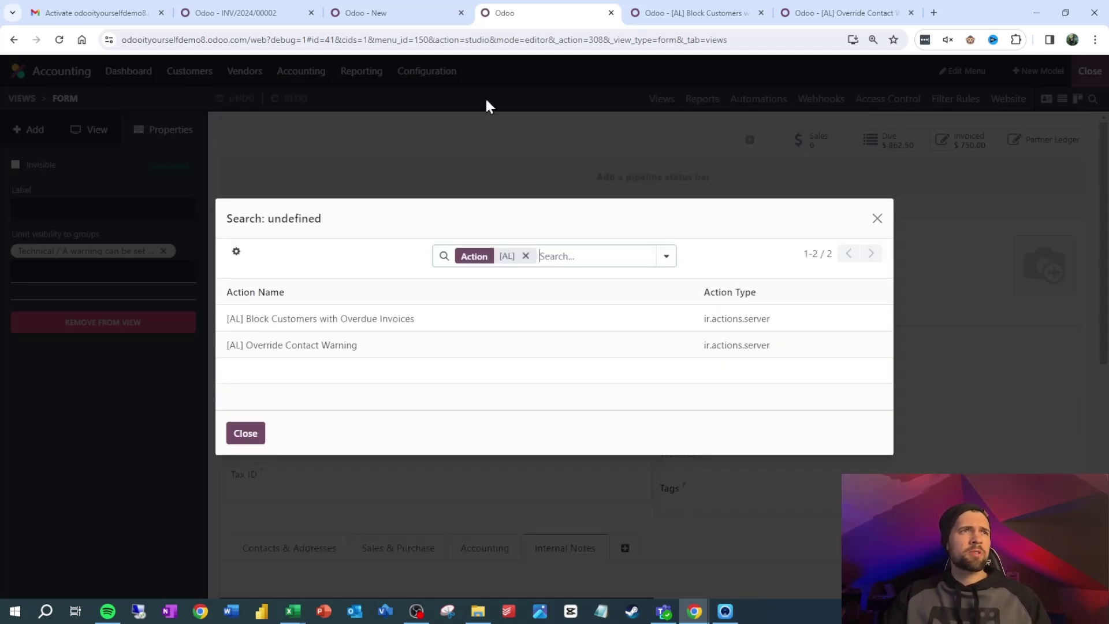
pyautogui.click(376, 344)
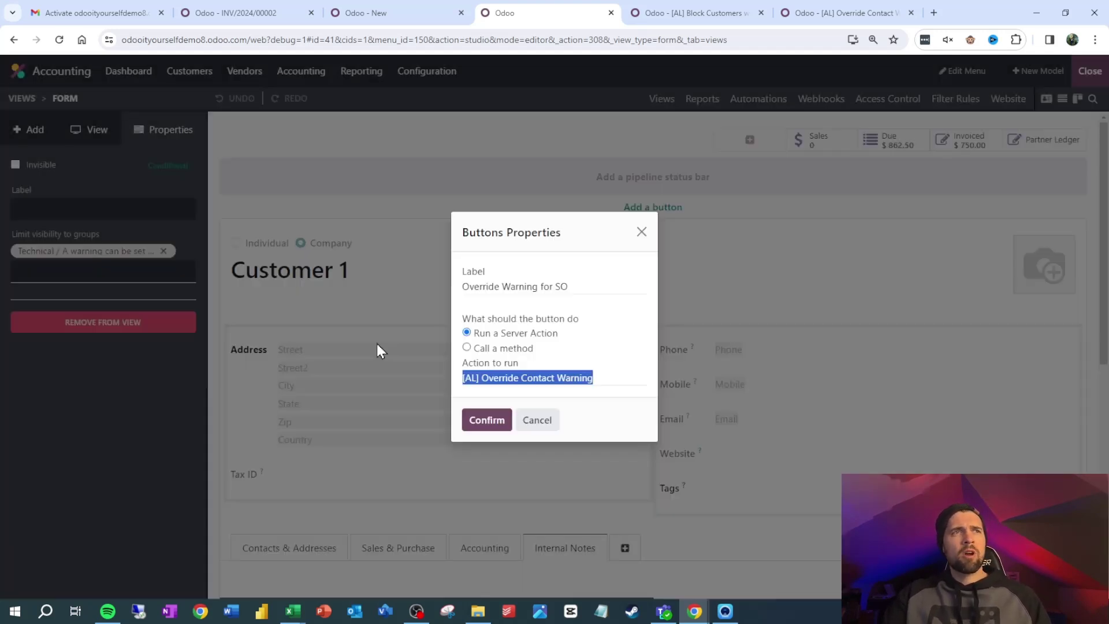
pyautogui.click(487, 421)
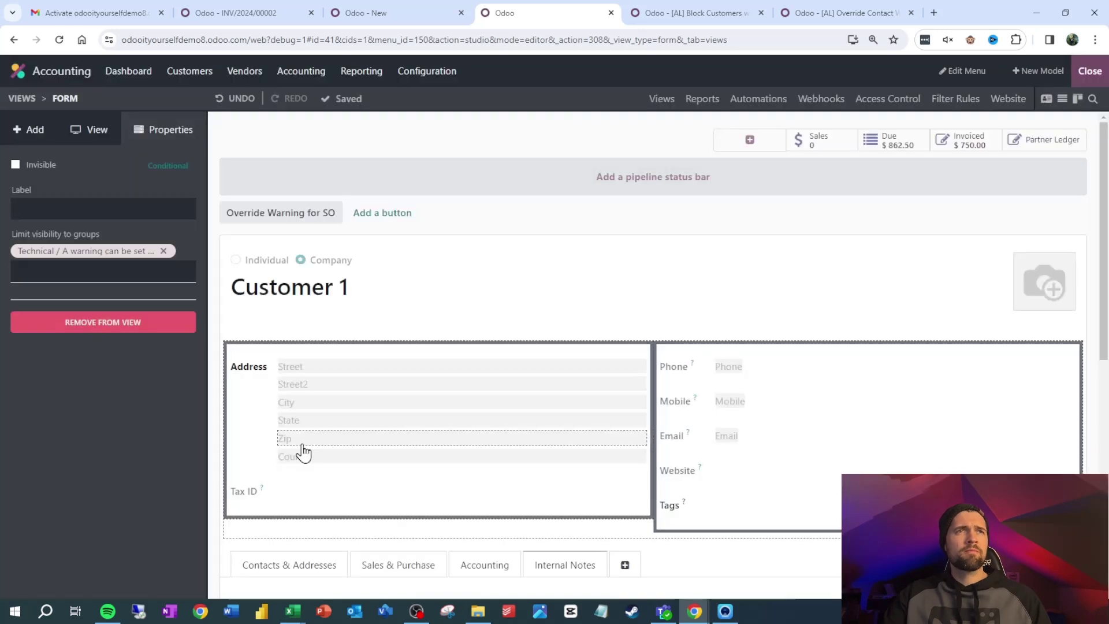
# Try to limit the override button's visibility to the group Technical / Allow Override of Customer Warning for Overdue Invoices
pyautogui.click(266, 229)
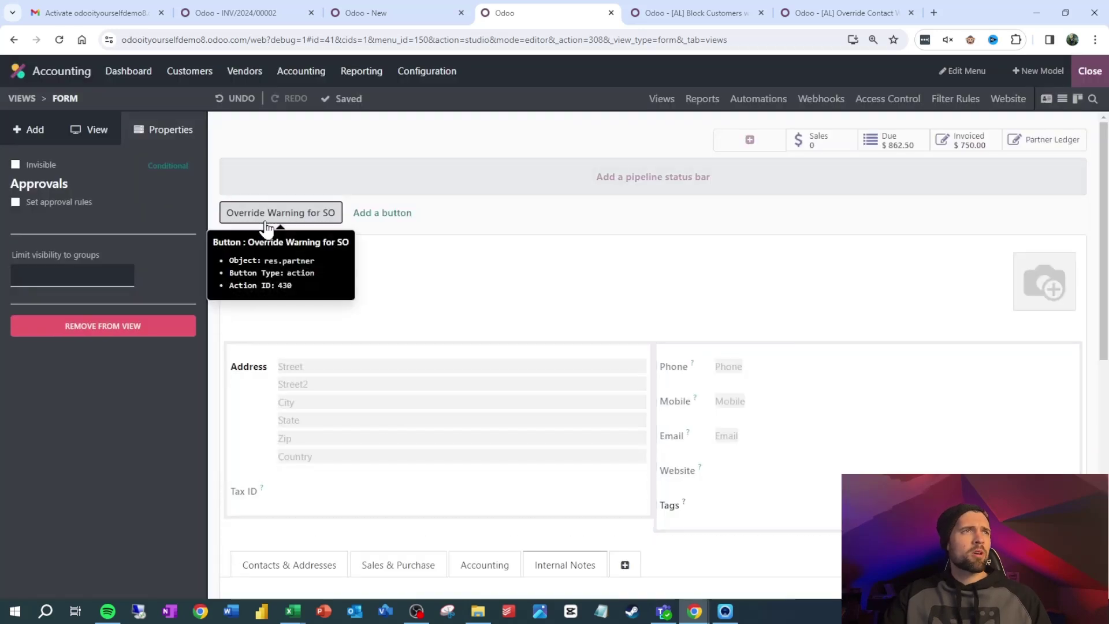
pyautogui.click(72, 279)
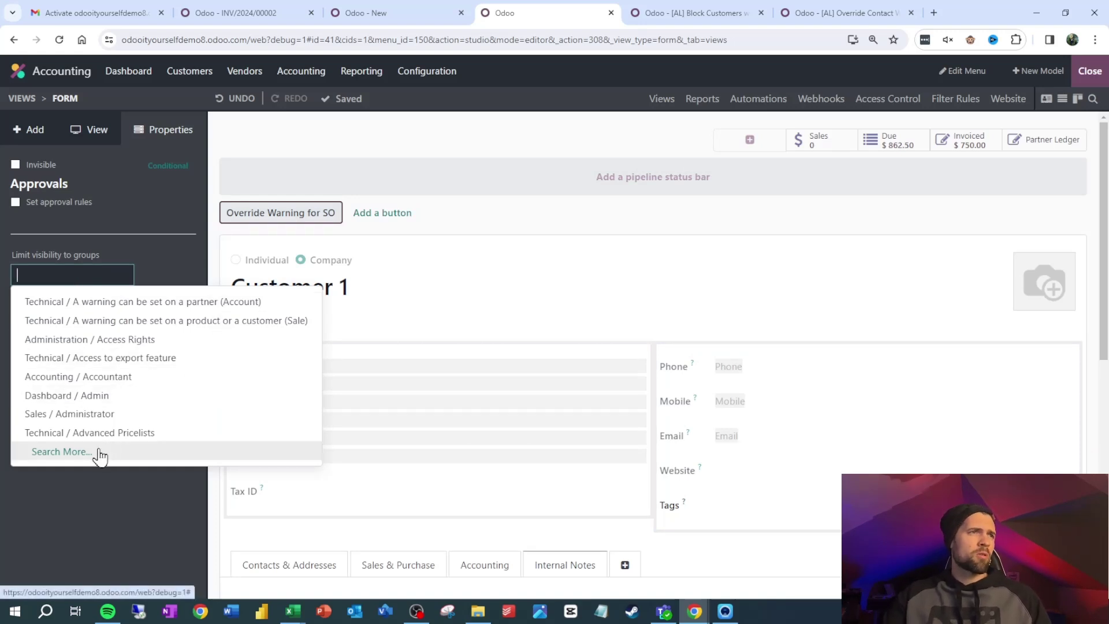
pyautogui.click(62, 452)
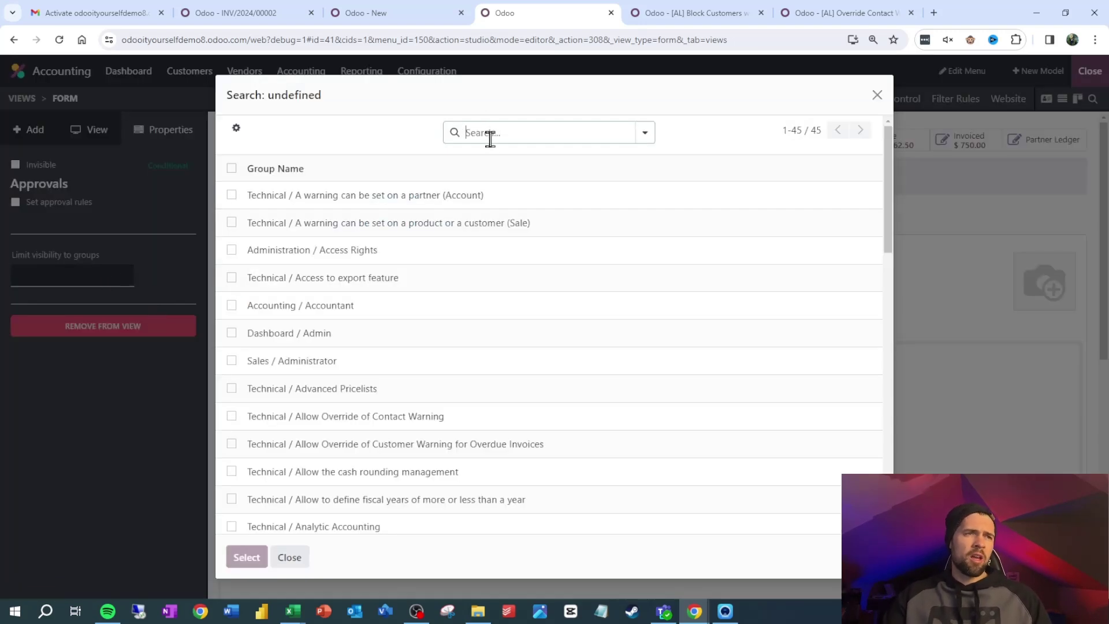
pyautogui.write('override')
pyautogui.press('Return')
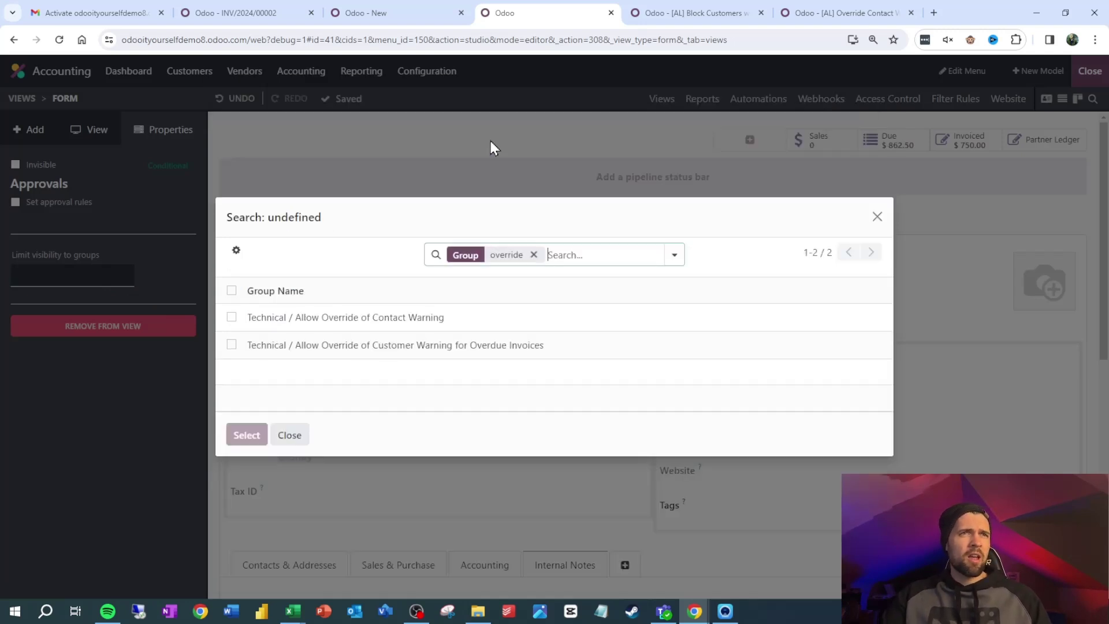
pyautogui.click(232, 345)
pyautogui.click(247, 433)
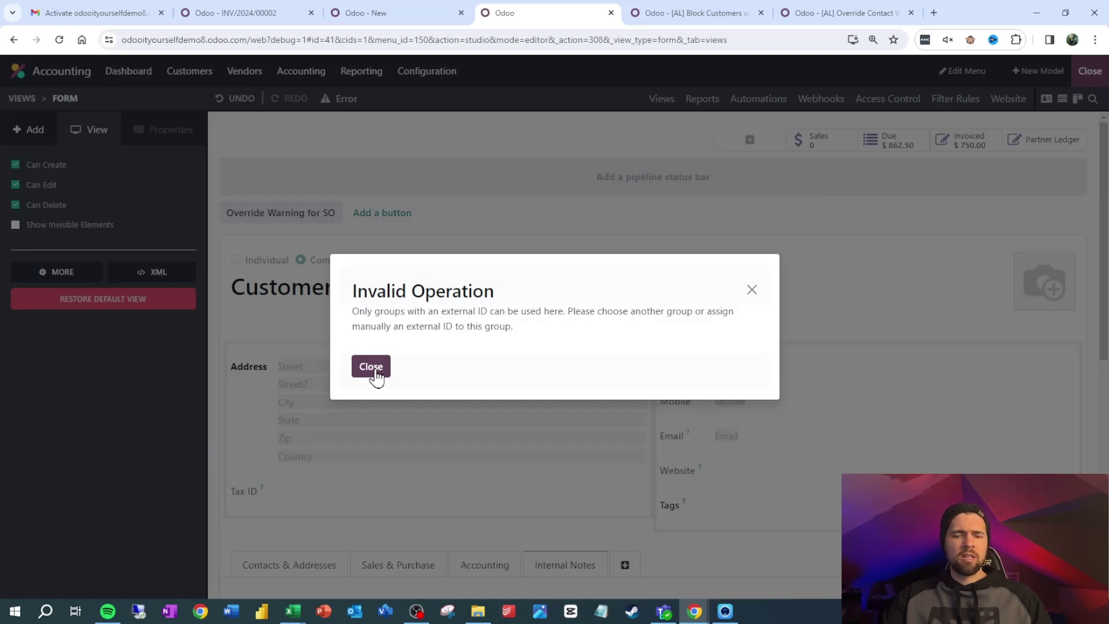
pyautogui.click(371, 366)
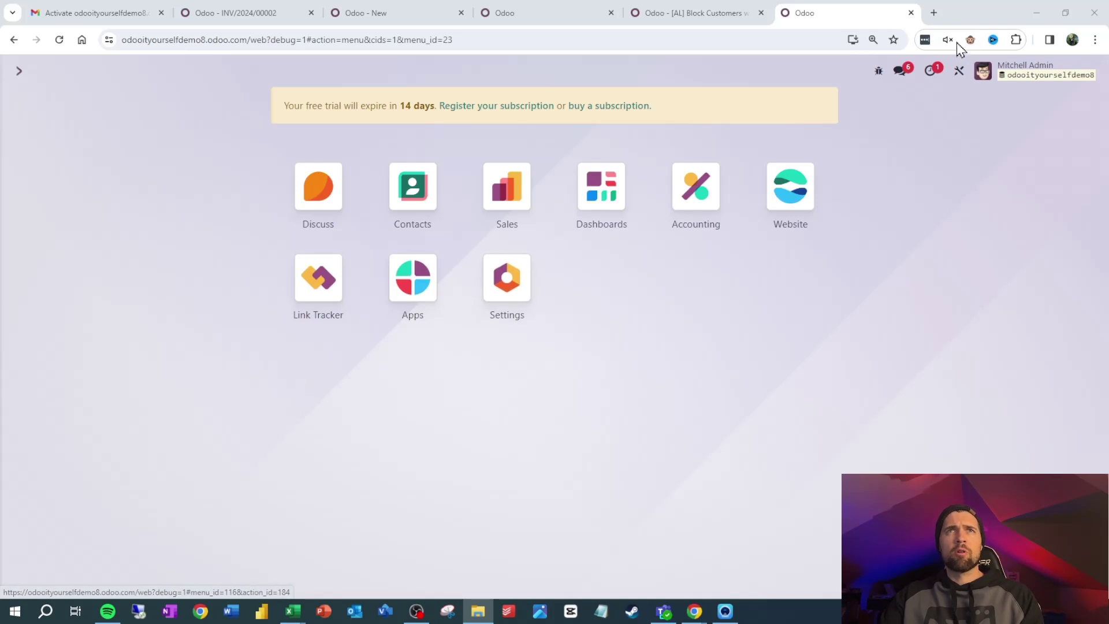
# Select all access groups in Settings and start exporting their data
pyautogui.click(520, 296)
pyautogui.click(212, 85)
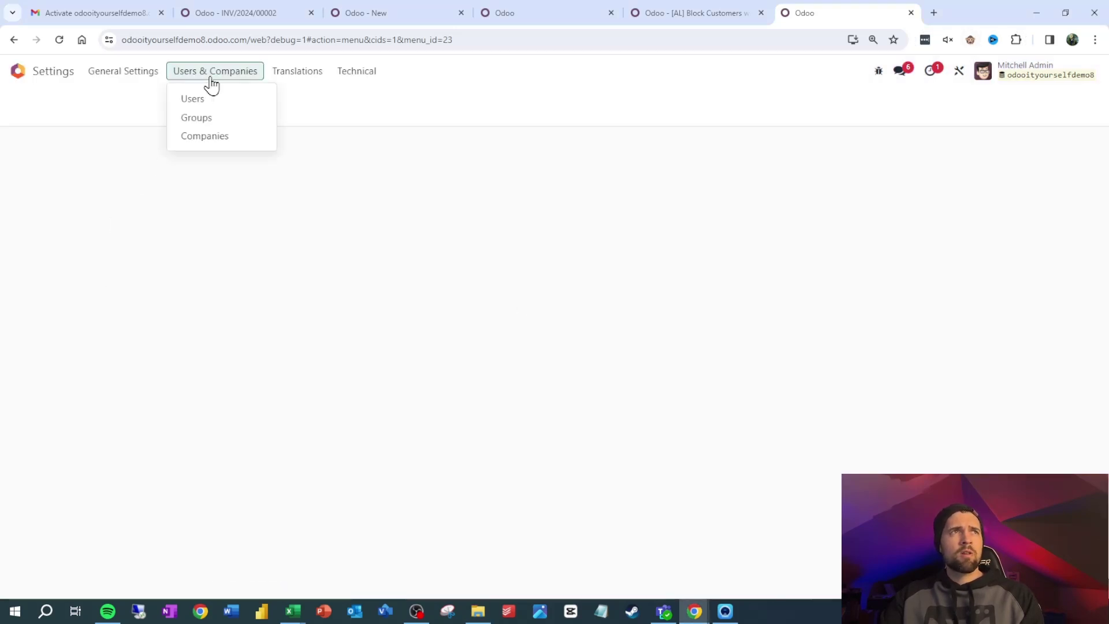
pyautogui.click(201, 117)
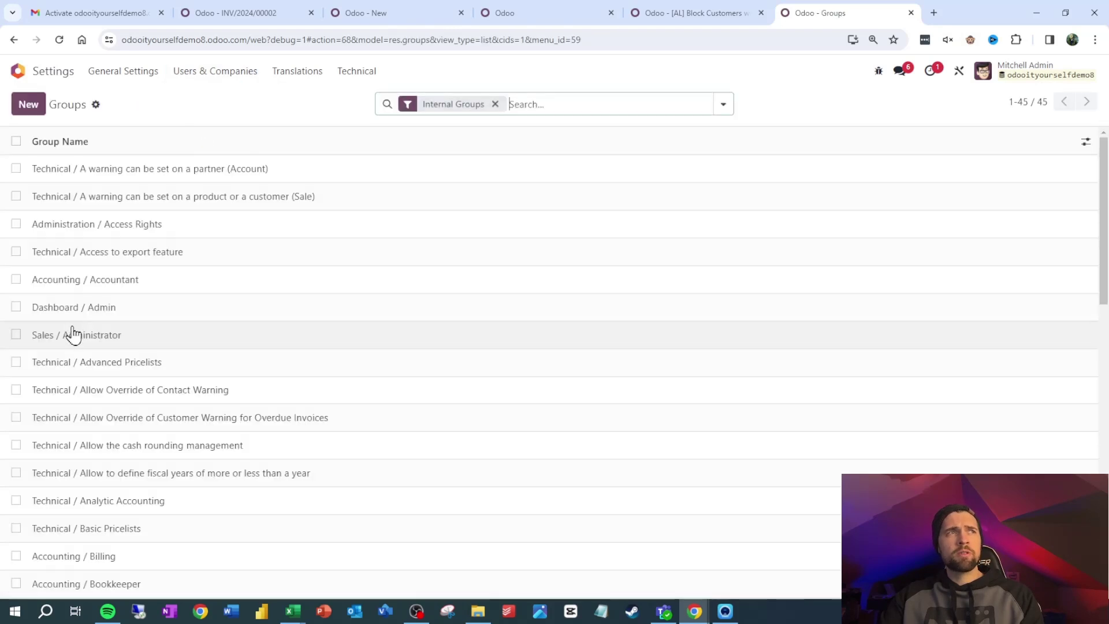
pyautogui.click(17, 142)
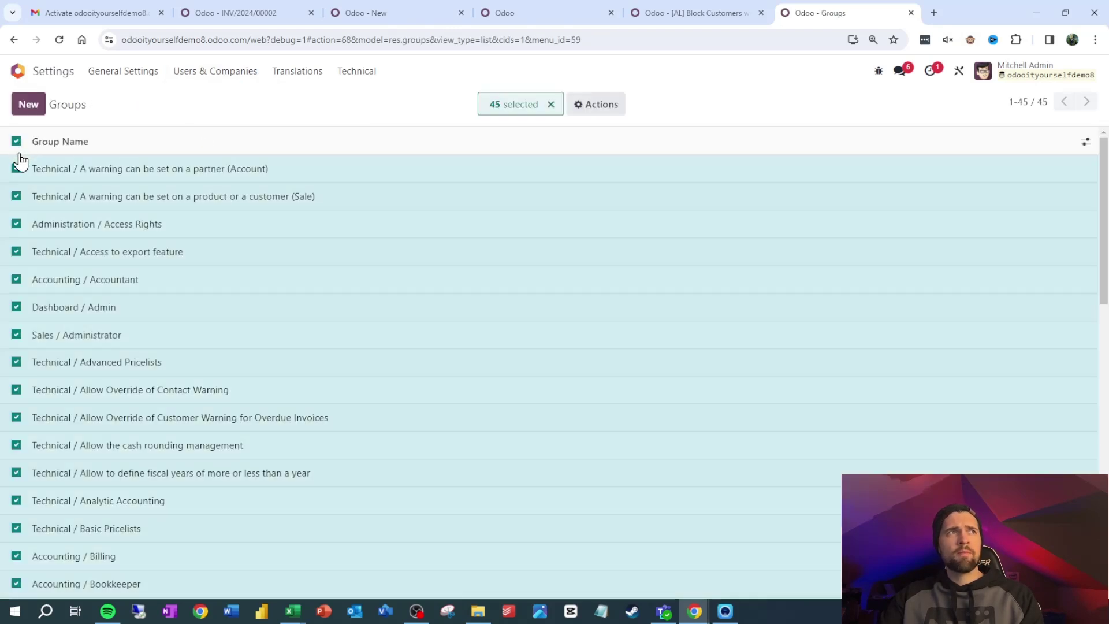
pyautogui.click(578, 110)
pyautogui.click(587, 132)
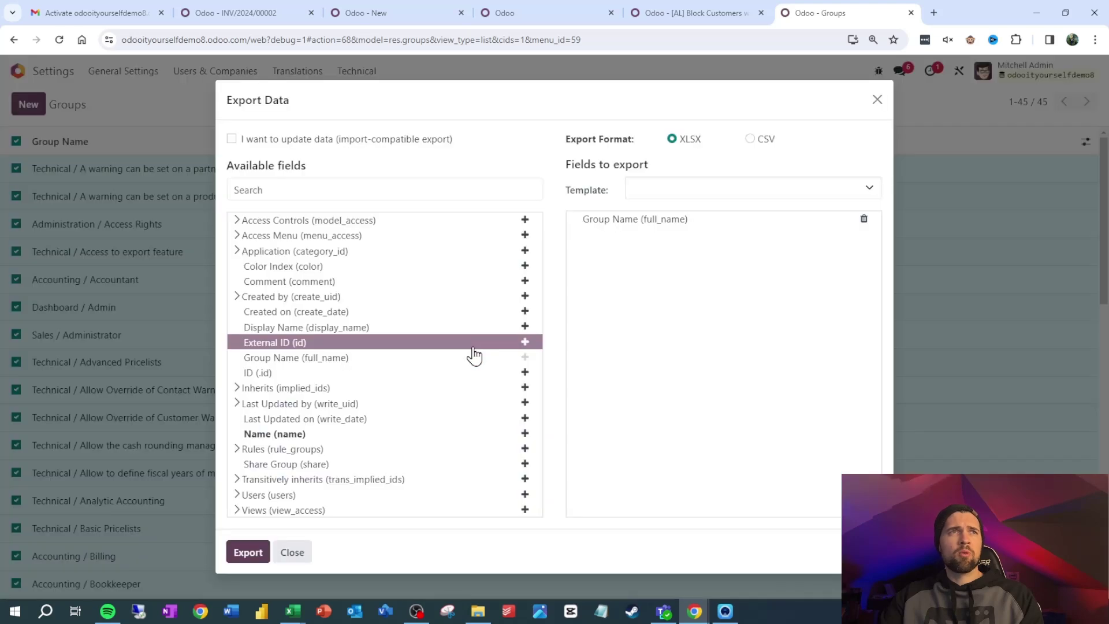
# Add the External ID field to the group export and save it as the Excel file Access Groups (res.groups)
pyautogui.click(410, 187)
pyautogui.write('ex')
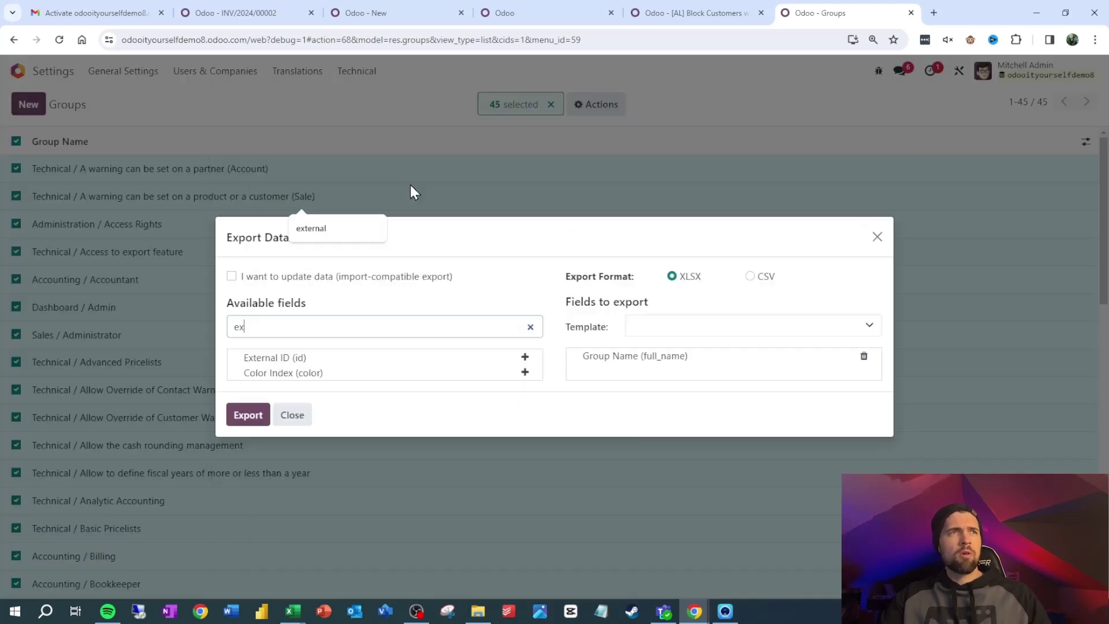
pyautogui.write('ter')
pyautogui.click(525, 358)
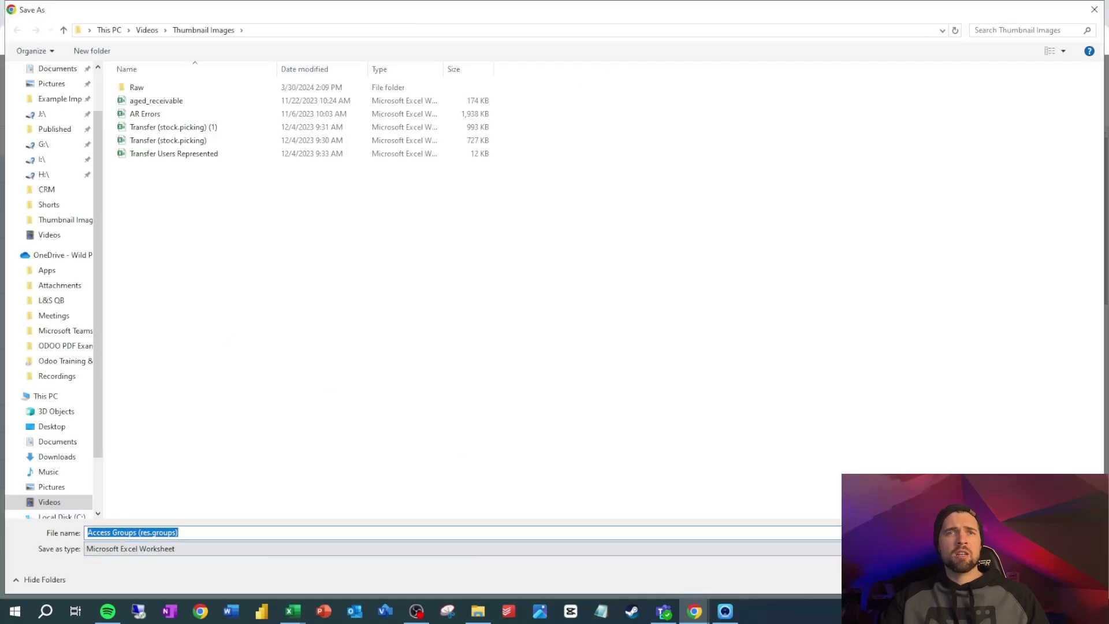
pyautogui.press('Return')
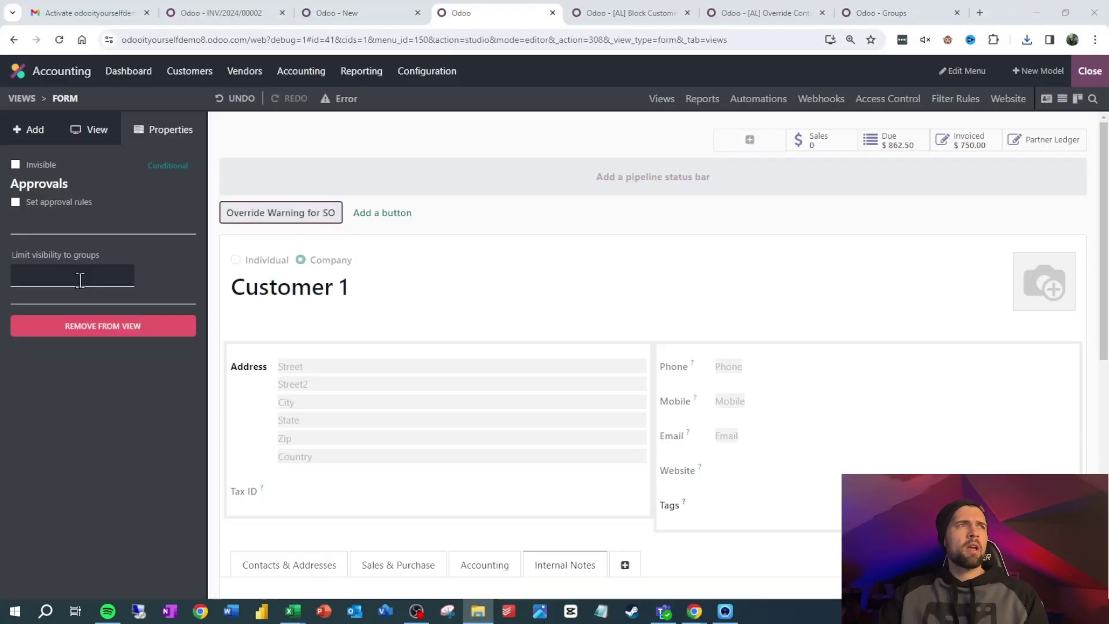
# Limit the Override Warning for SO button's visibility in Studio to the group Technical / Allow Override of Contact Warning
pyautogui.click(79, 277)
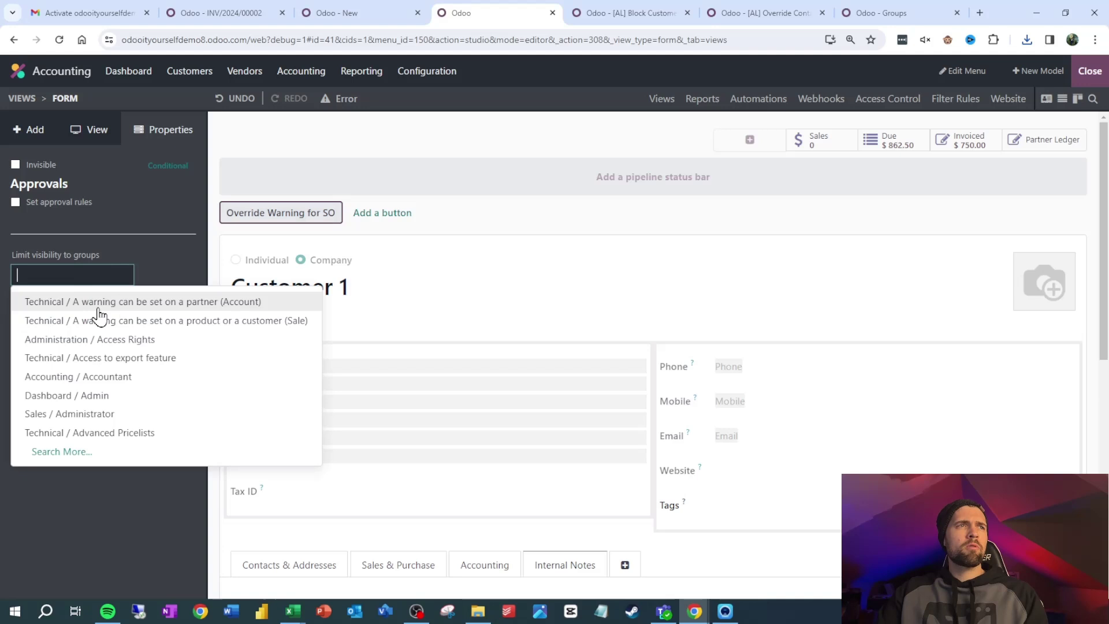
pyautogui.click(55, 453)
pyautogui.write('tec')
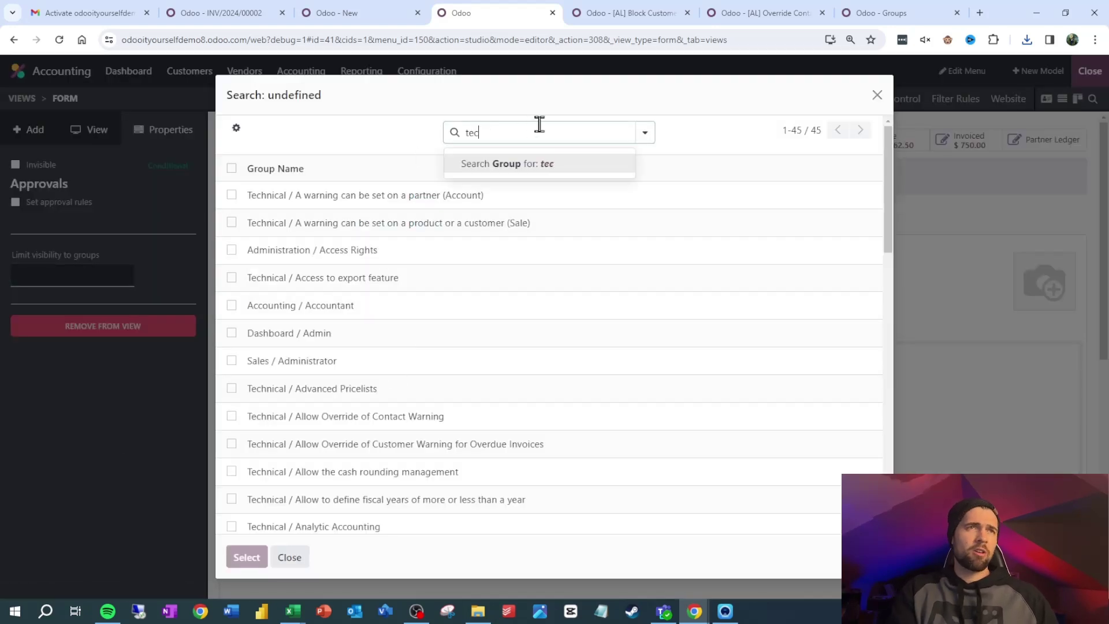
pyautogui.press('BackSpace')
pyautogui.press('BackSpace')
pyautogui.press('BackSpace')
pyautogui.press('BackSpace')
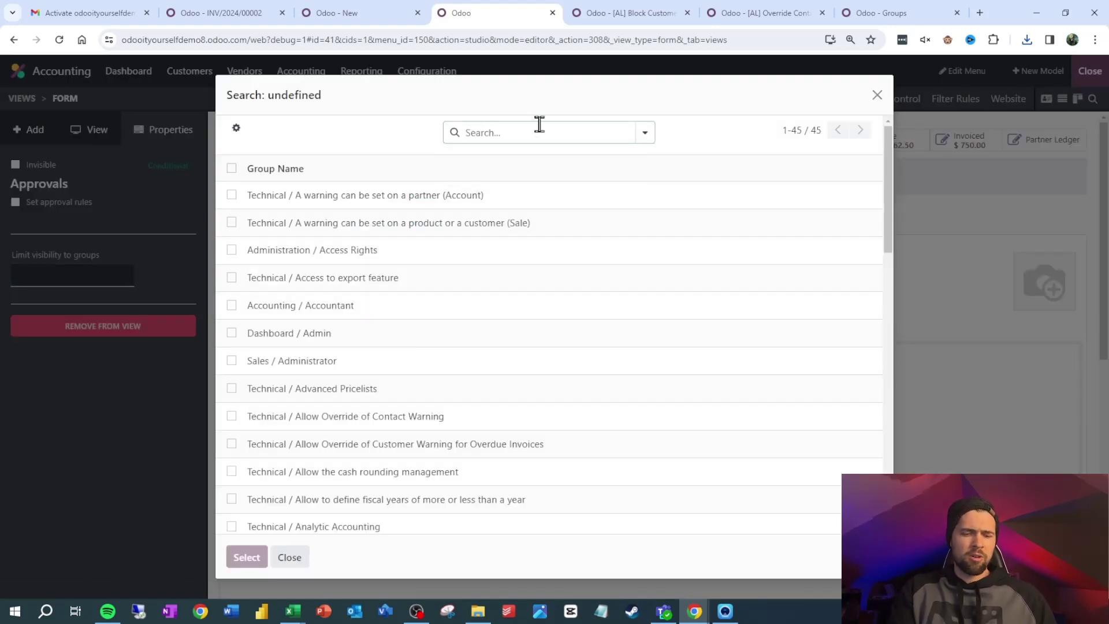
pyautogui.write('override')
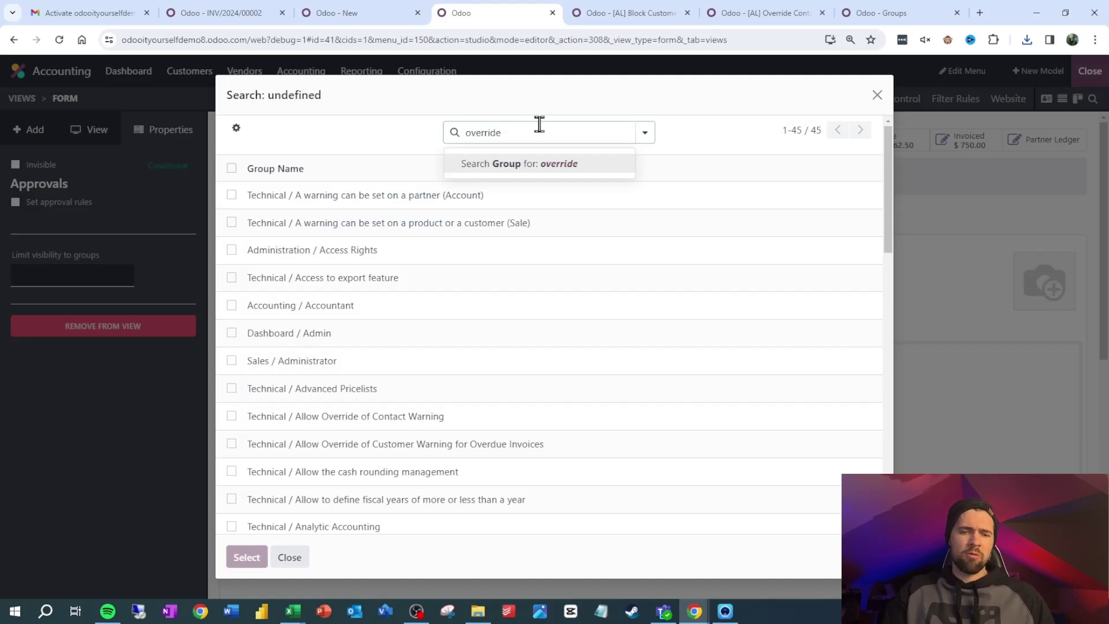
pyautogui.press('Return')
pyautogui.click(231, 317)
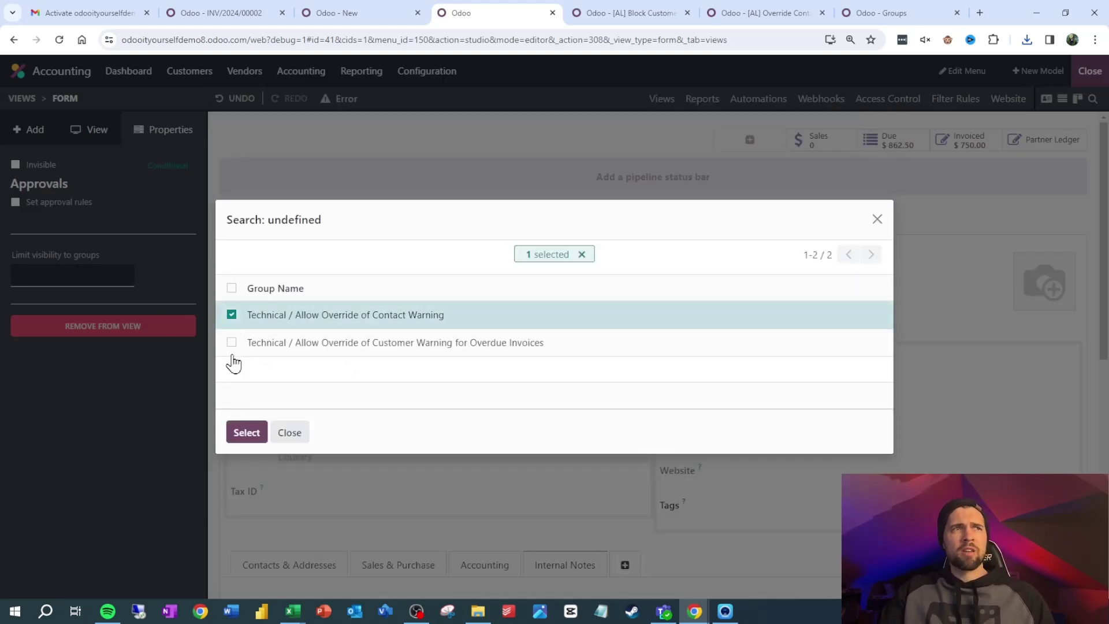
pyautogui.click(245, 434)
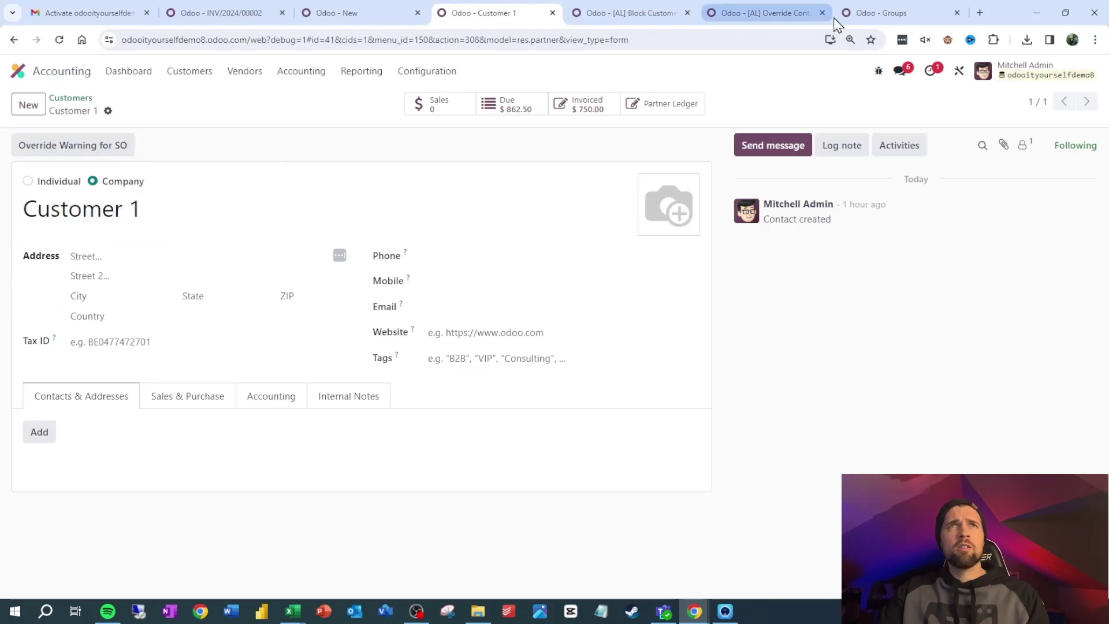
# Return to the Settings page with the access groups and open the list of users
pyautogui.click(860, 14)
pyautogui.click(876, 232)
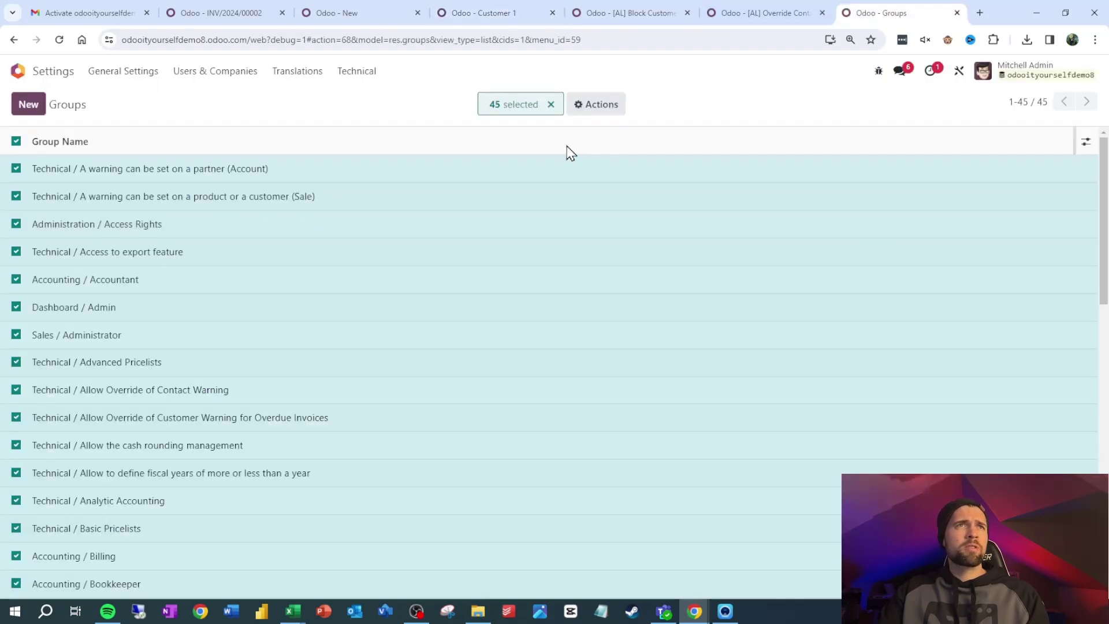
pyautogui.click(203, 71)
pyautogui.click(229, 100)
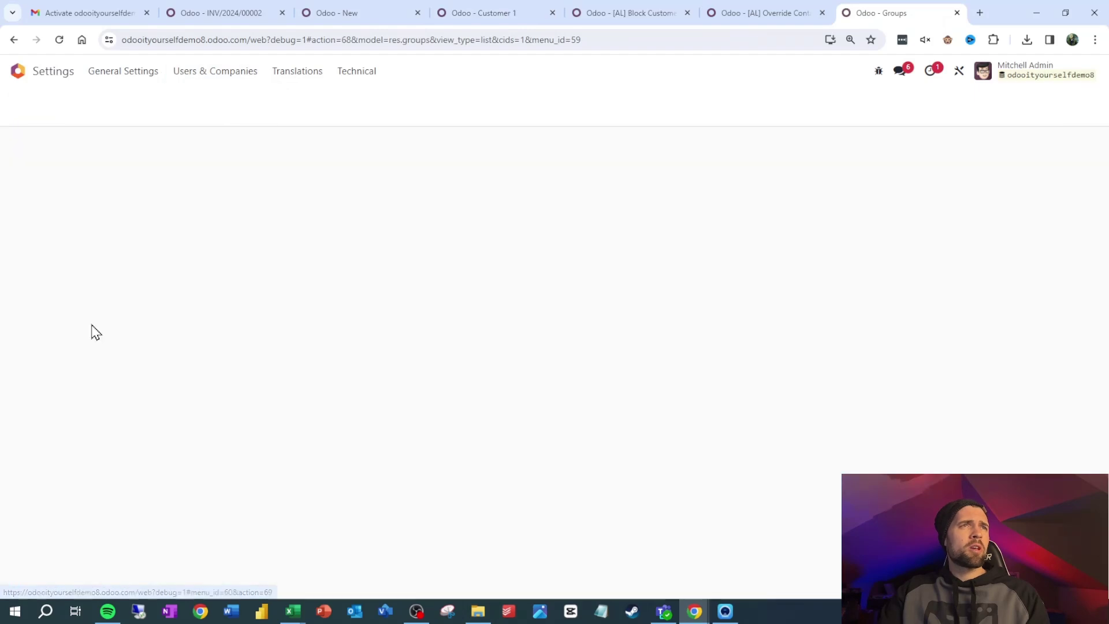
# Remove the Allow Override of Contact Warning permission from the admin user's access rights and save the user record
pyautogui.click(80, 172)
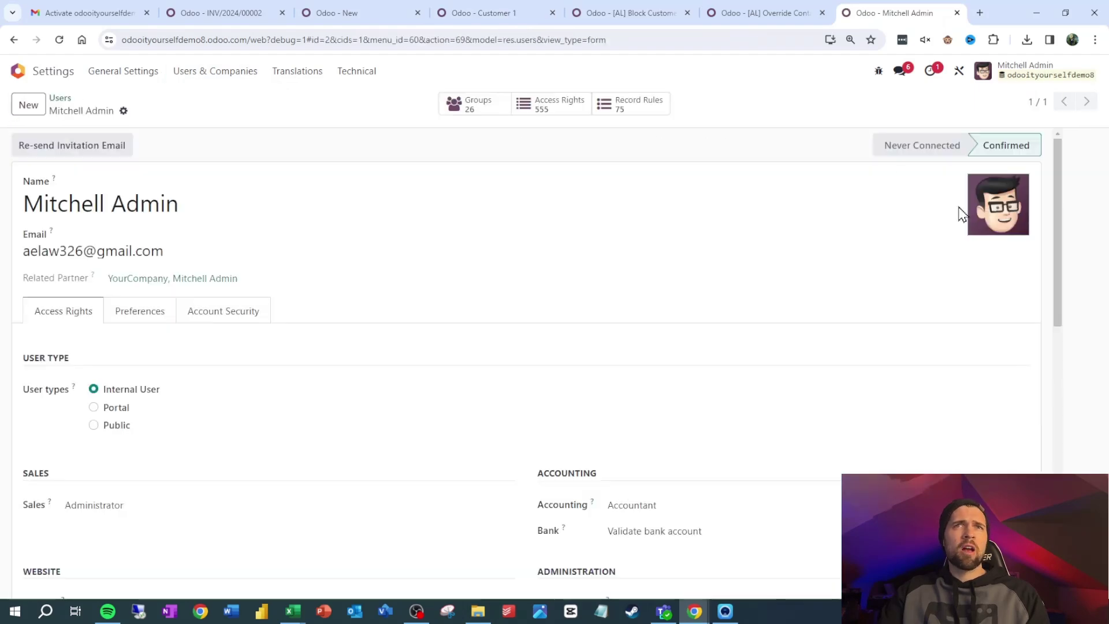
pyautogui.moveTo(1057, 208); pyautogui.dragTo(1031, 471)
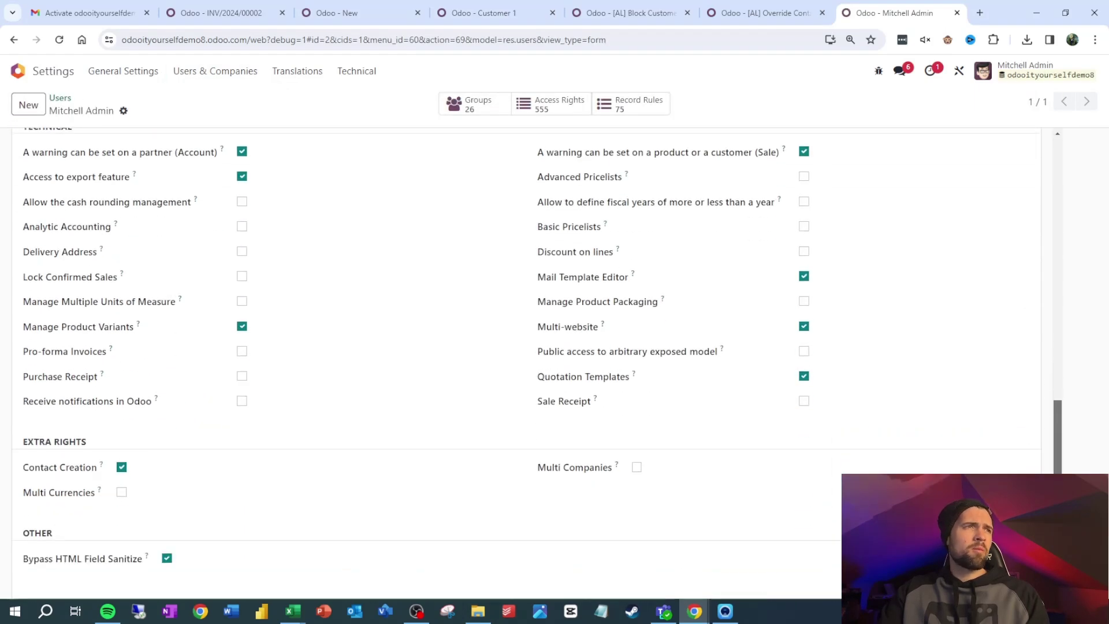
pyautogui.scroll(1, 444, 434)
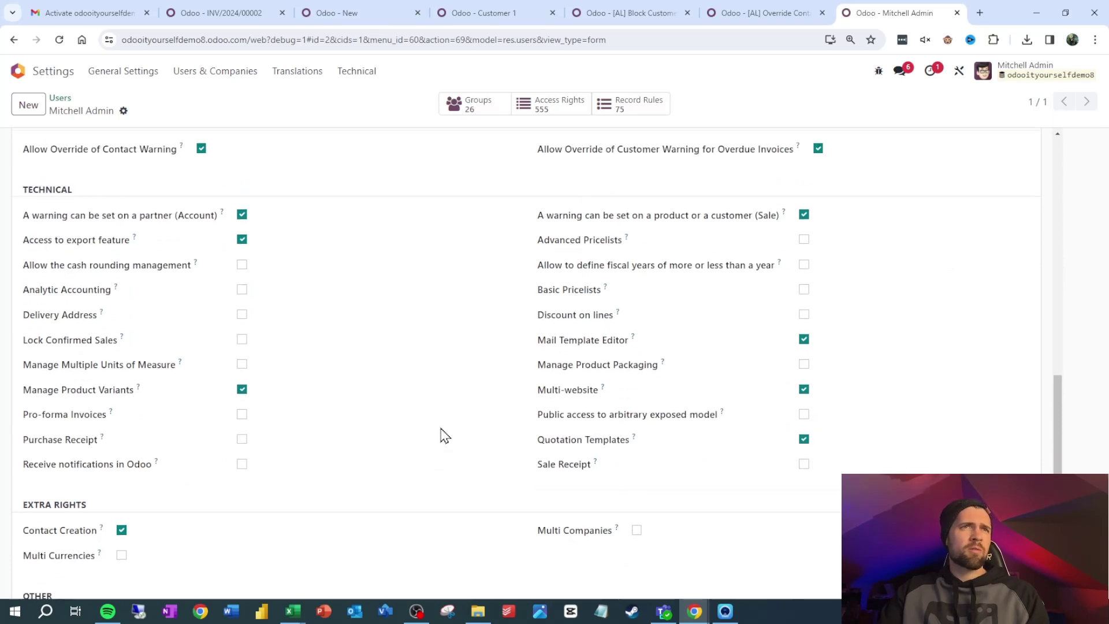
pyautogui.hotkey('ctrl', 'f')
pyautogui.write('over')
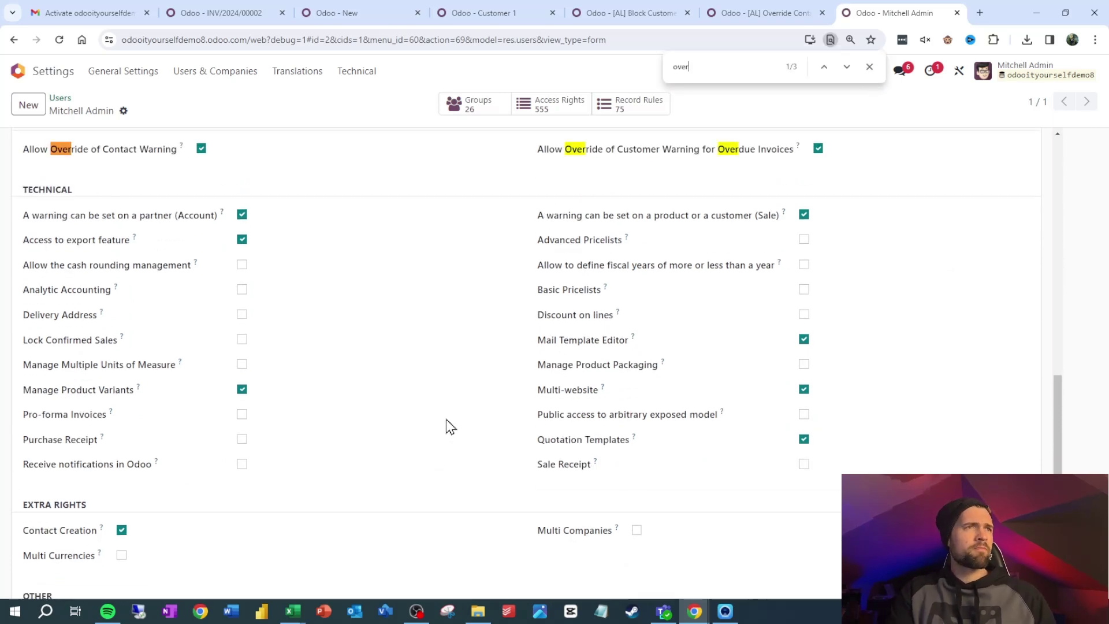
pyautogui.write('rir')
pyautogui.scroll(4, 451, 428)
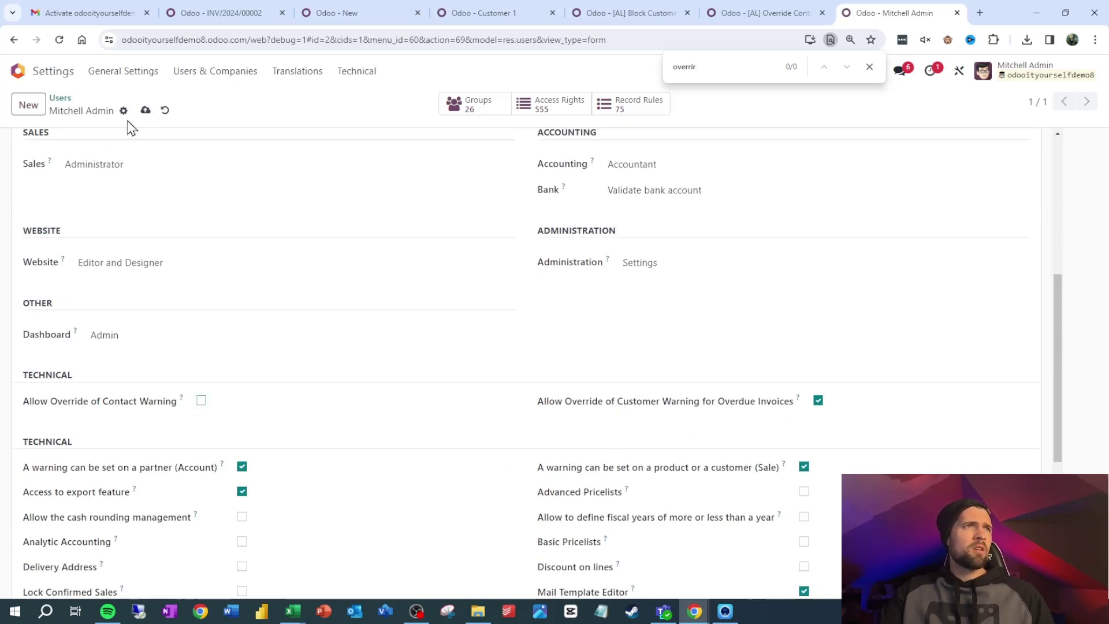
pyautogui.click(146, 110)
# Return to the Customer 1 contact form and reload it, discarding its unsaved changes
pyautogui.click(767, 13)
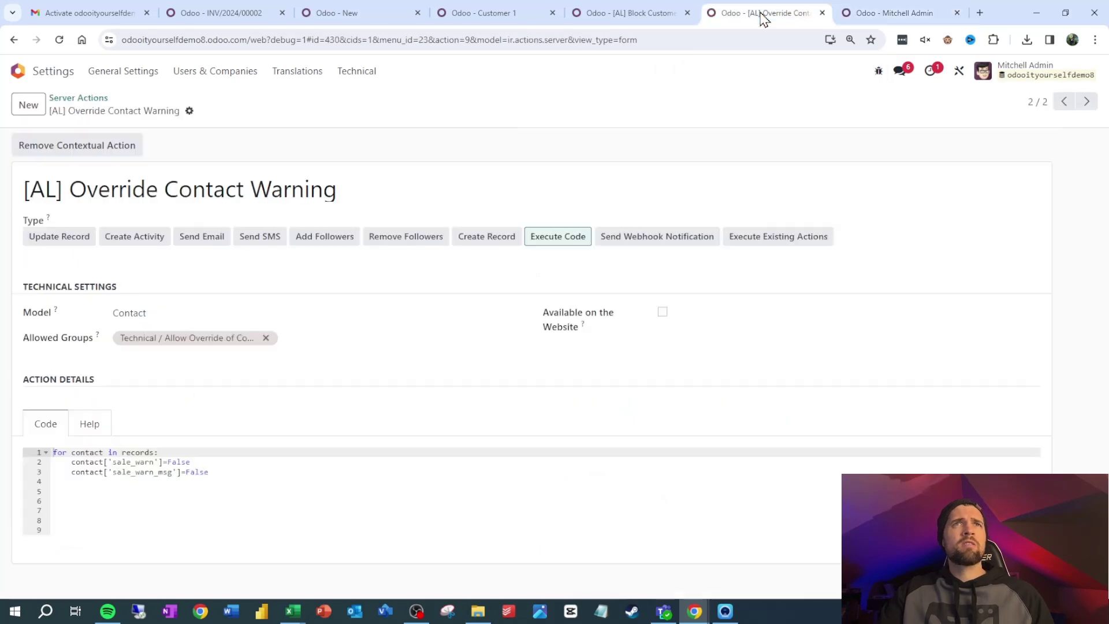
pyautogui.click(641, 13)
pyautogui.click(523, 13)
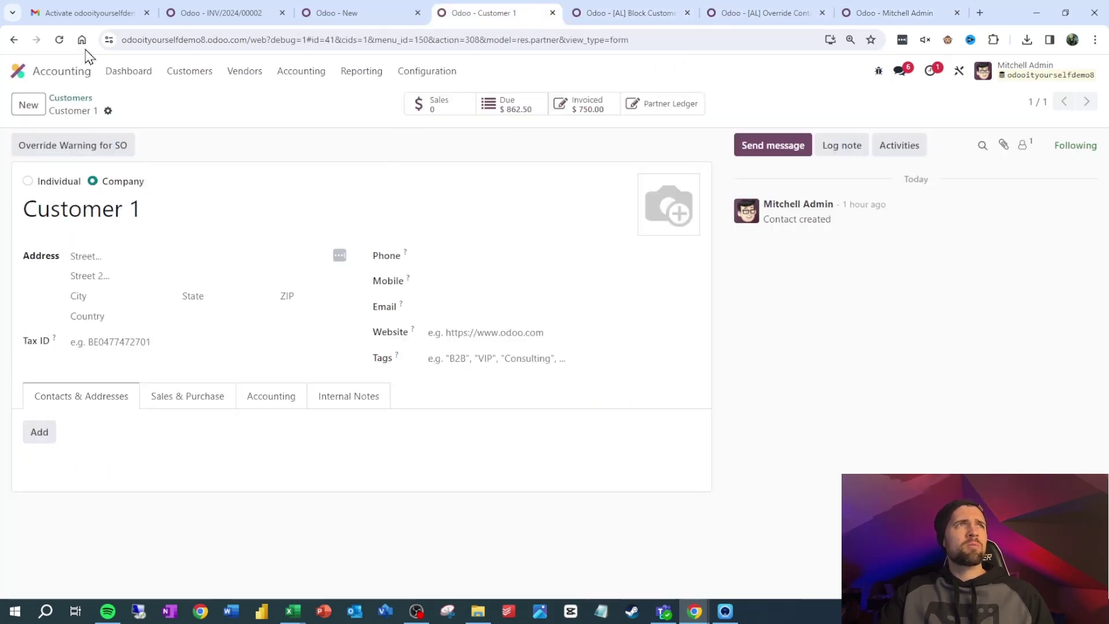
pyautogui.click(59, 39)
pyautogui.click(604, 119)
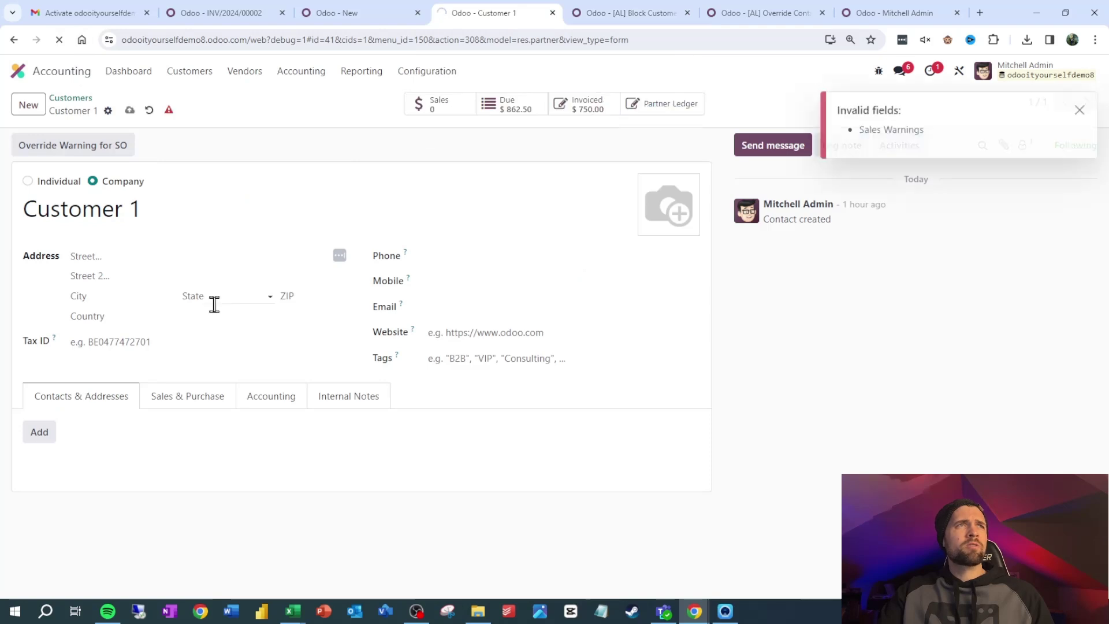